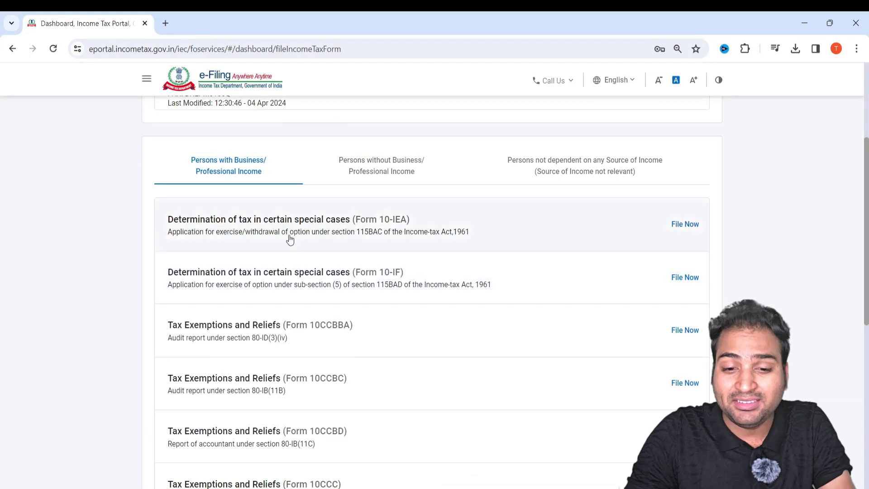
- Start filing Form 10-IEA from the forms for persons with business or professional income
scroll(402, 270, "down", 3)
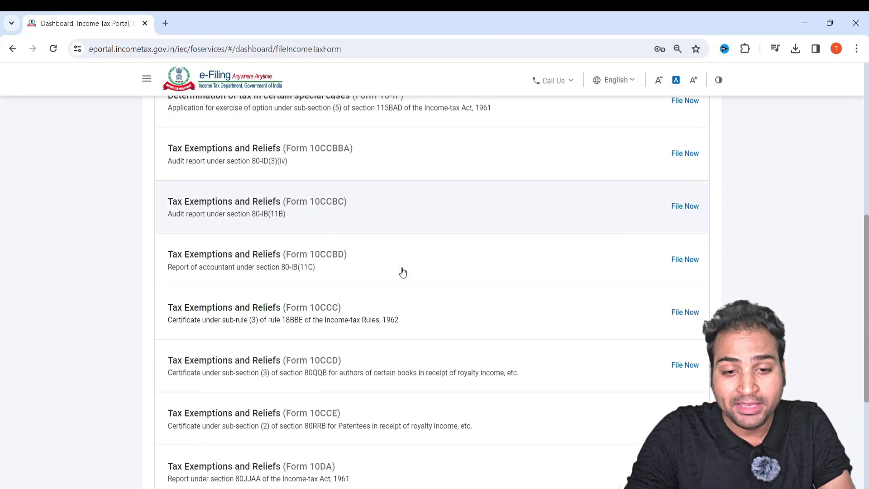
scroll(401, 272, "up", 4)
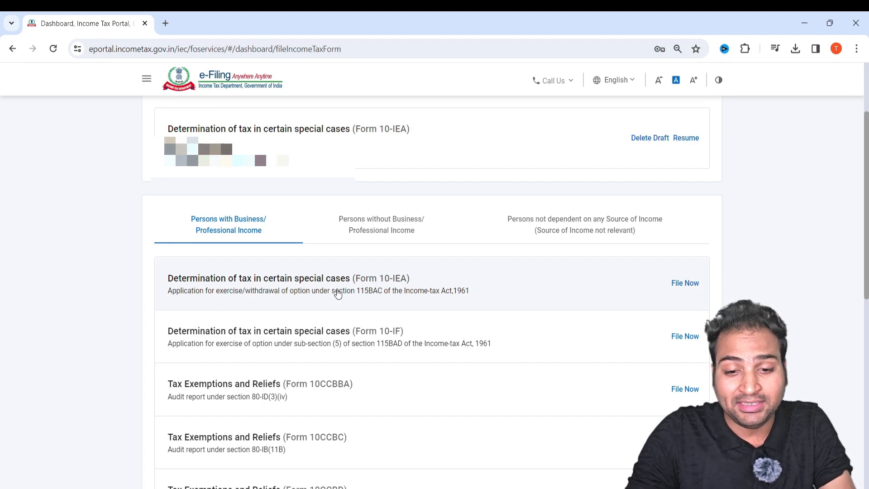
left_click(681, 285)
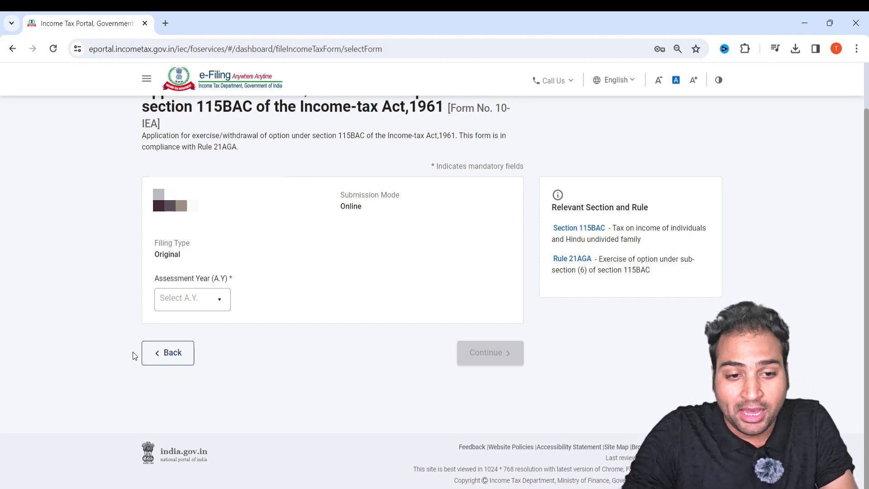
- Set the assessment year of Form 10-IEA to 2024-25 and continue to the instructions
scroll(221, 239, "up", 2)
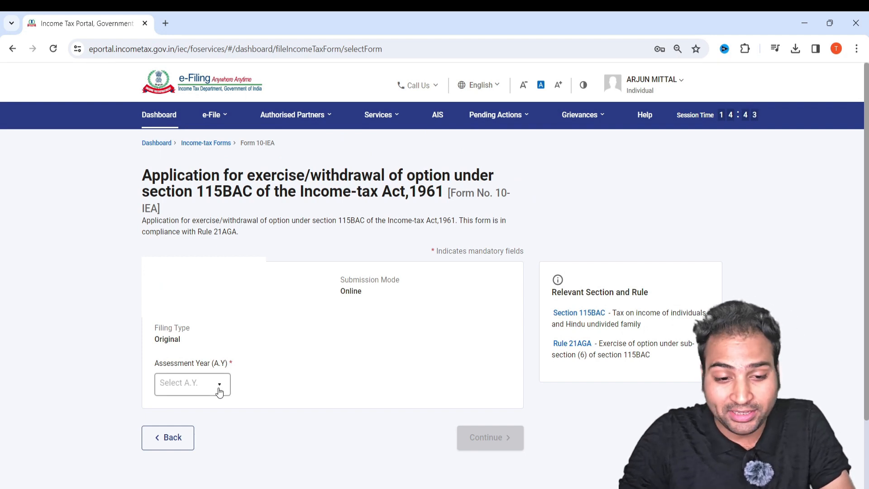
left_click(202, 378)
left_click(205, 390)
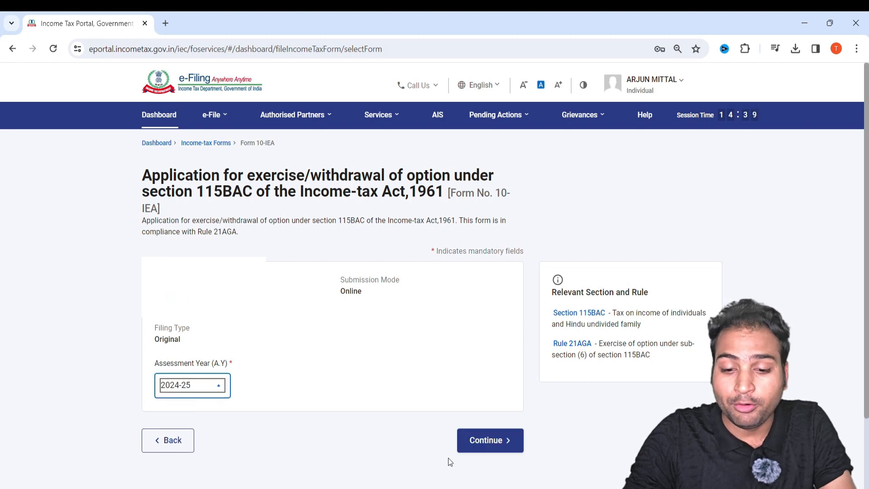
left_click(491, 443)
- Review the title and instructions of Form 10-IEA and get started with the application
scroll(353, 316, "down", 3)
scroll(311, 309, "up", 3)
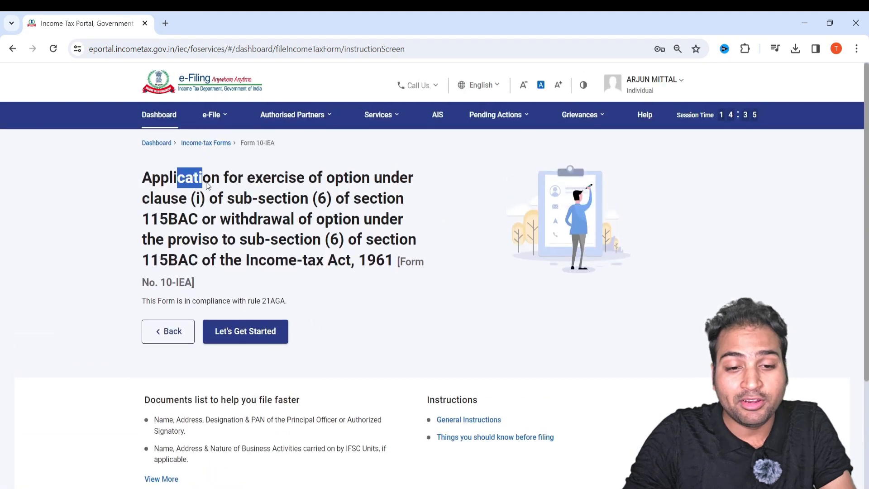
left_click_drag(227, 180, 368, 197)
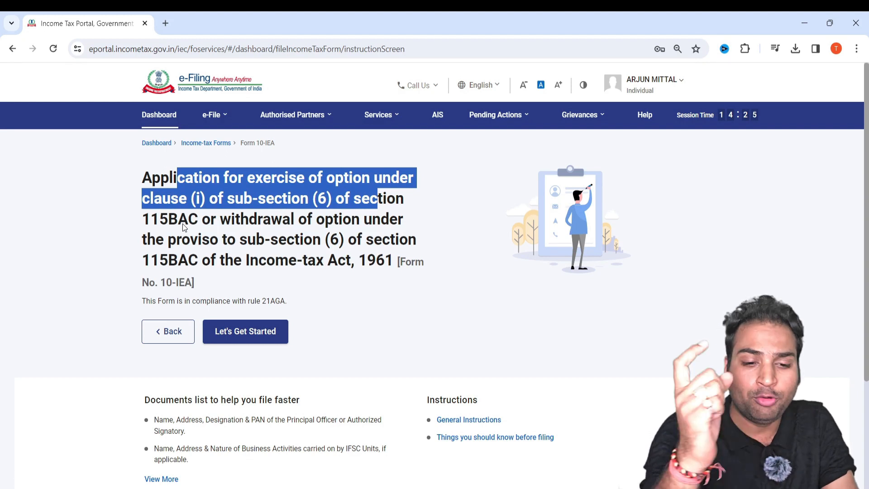
left_click(235, 330)
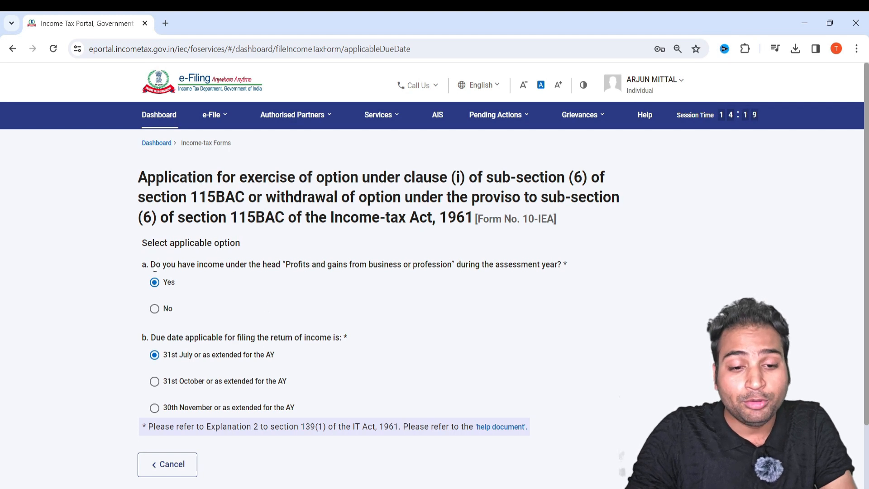
- Try answering No to the business or profession income question and read the notice about non-business cases
left_click_drag(153, 265, 572, 265)
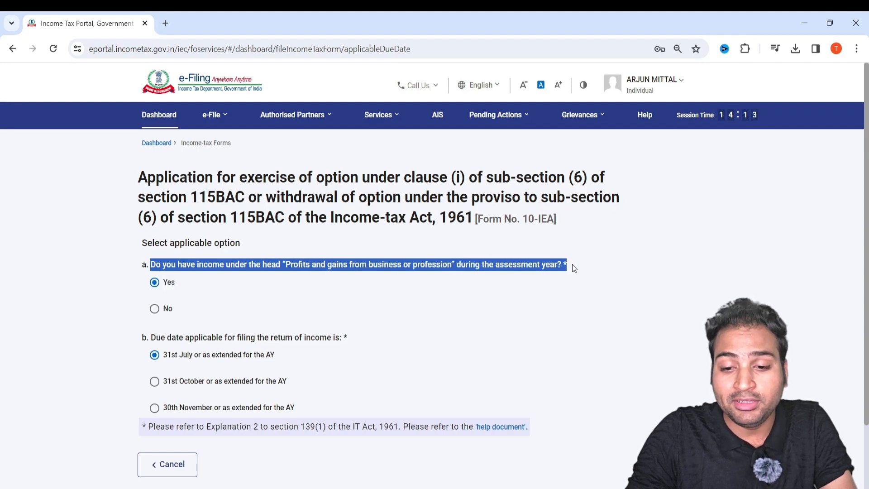
left_click(529, 297)
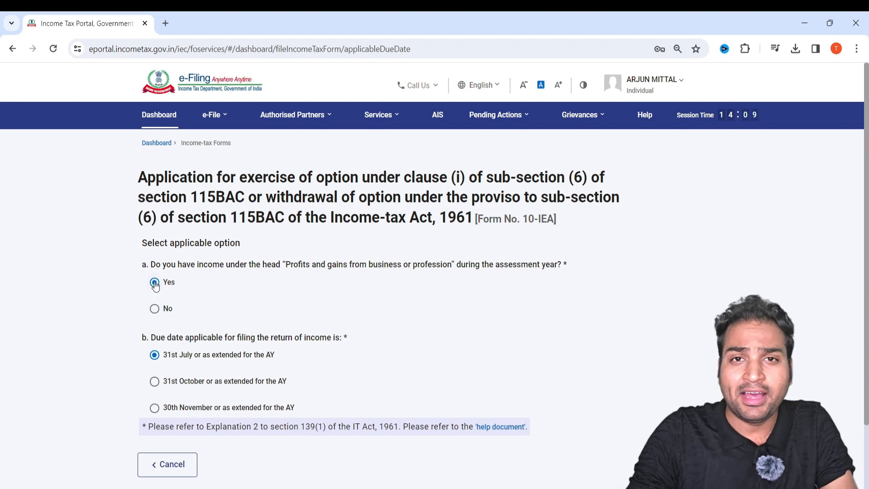
left_click(154, 308)
left_click_drag(204, 330, 260, 327)
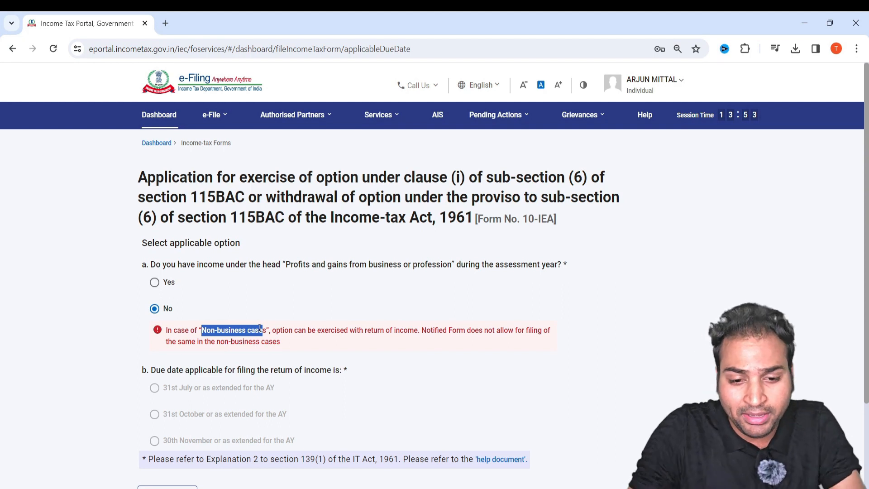
left_click_drag(359, 330, 508, 326)
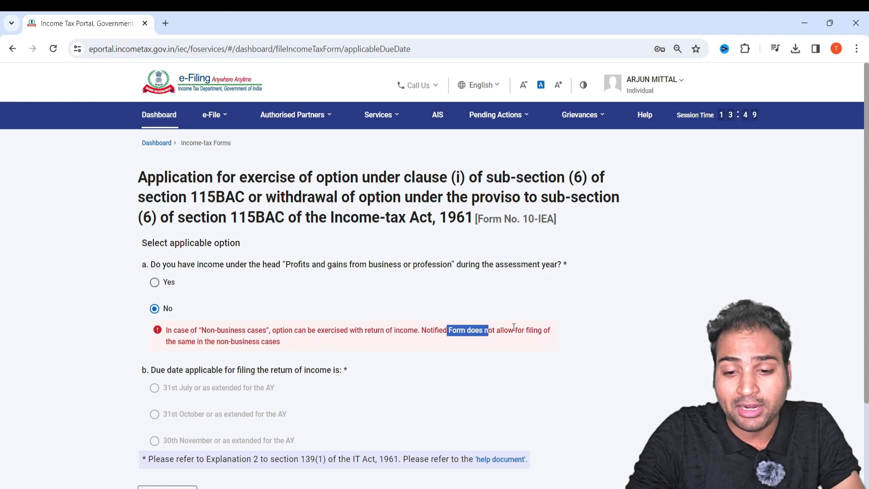
left_click_drag(187, 341, 245, 341)
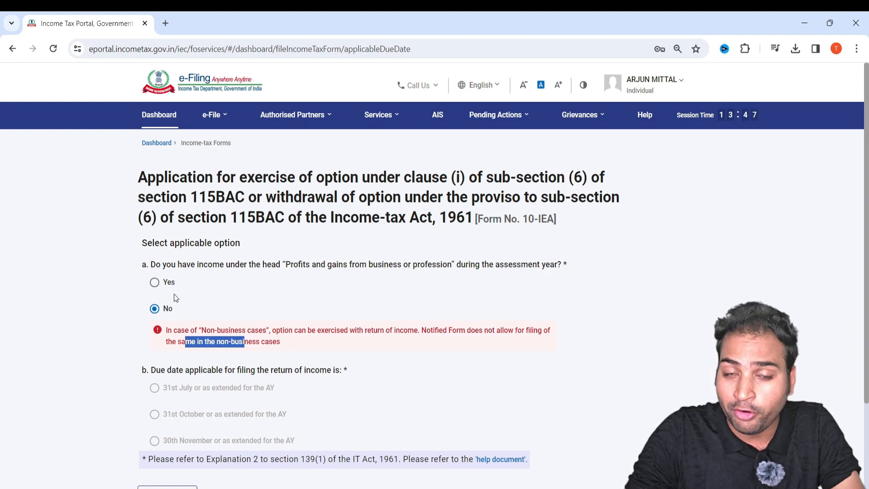
- Answer Yes to the business or profession income question and choose 31st July or as extended as the due date
left_click(154, 283)
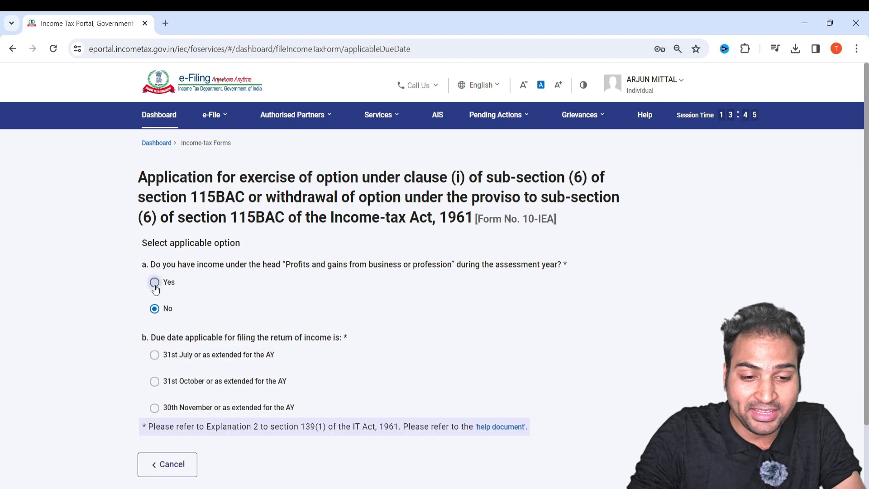
scroll(159, 285, "down", 2)
left_click_drag(161, 257, 332, 257)
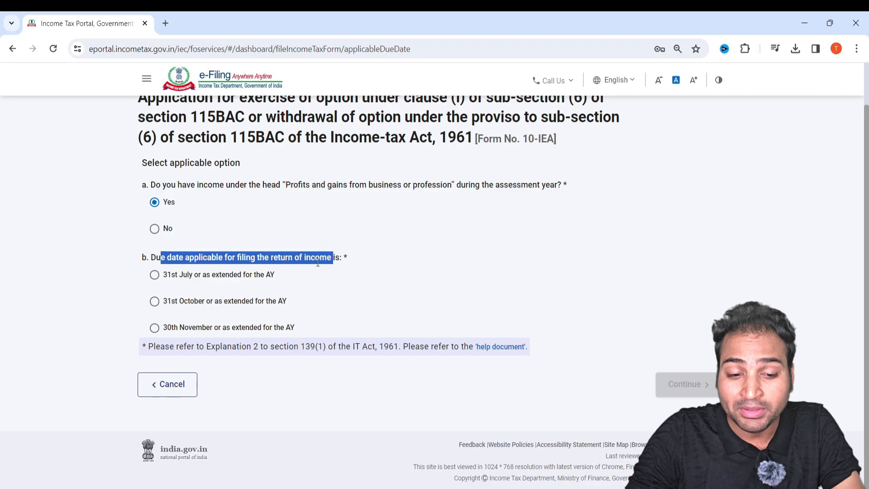
left_click(206, 275)
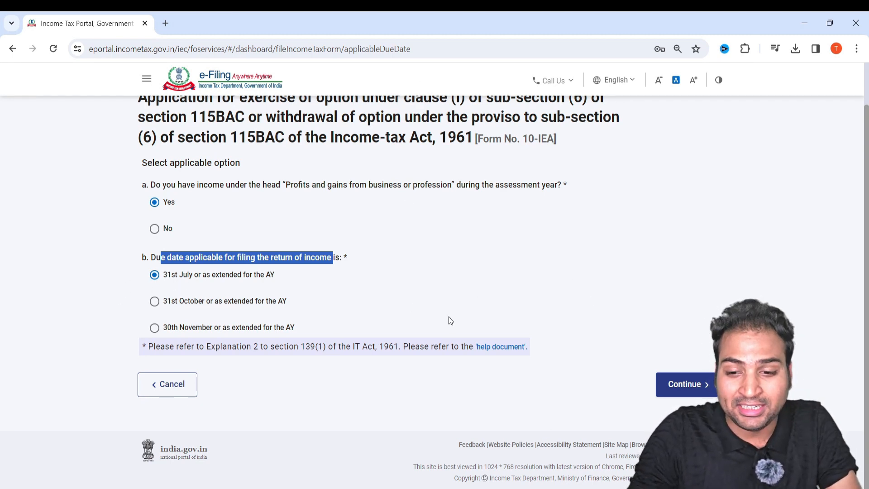
left_click(696, 386)
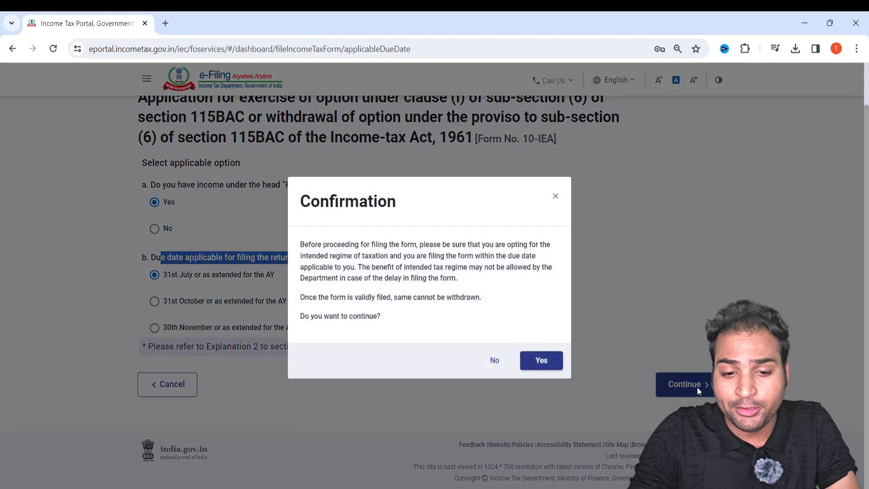
left_click(542, 361)
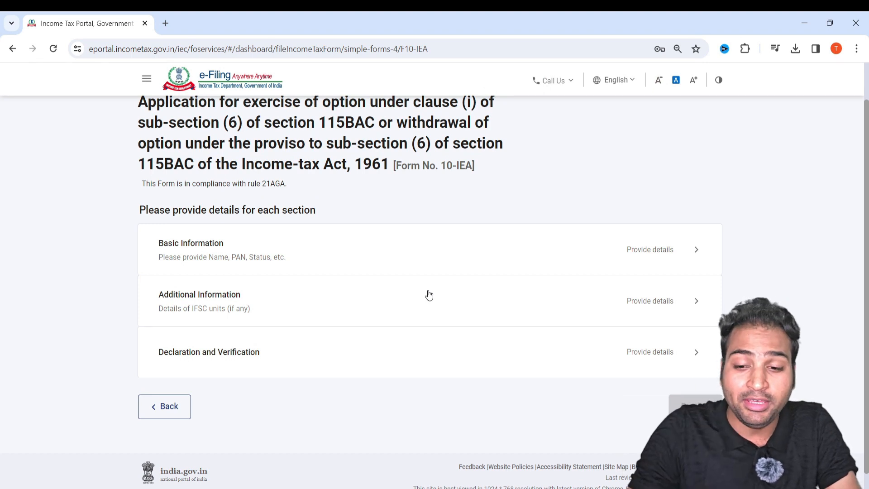
left_click(164, 414)
left_click(271, 329)
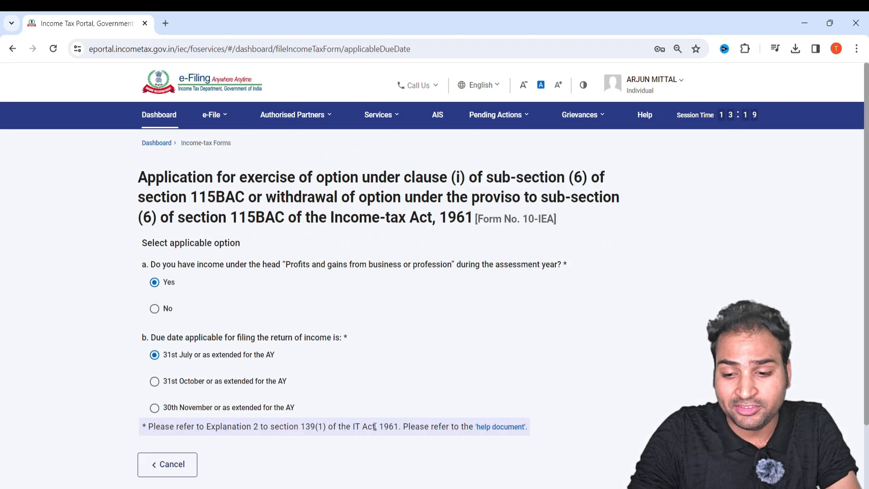
- Continue from the applicable options, read the confirmation notice on the intended regime, due date and withdrawal, and accept it
left_click(693, 465)
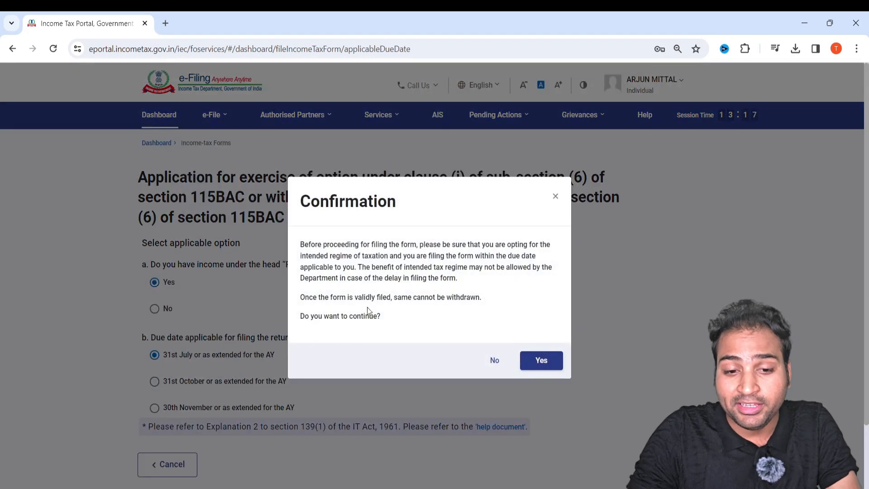
left_click_drag(317, 244, 401, 244)
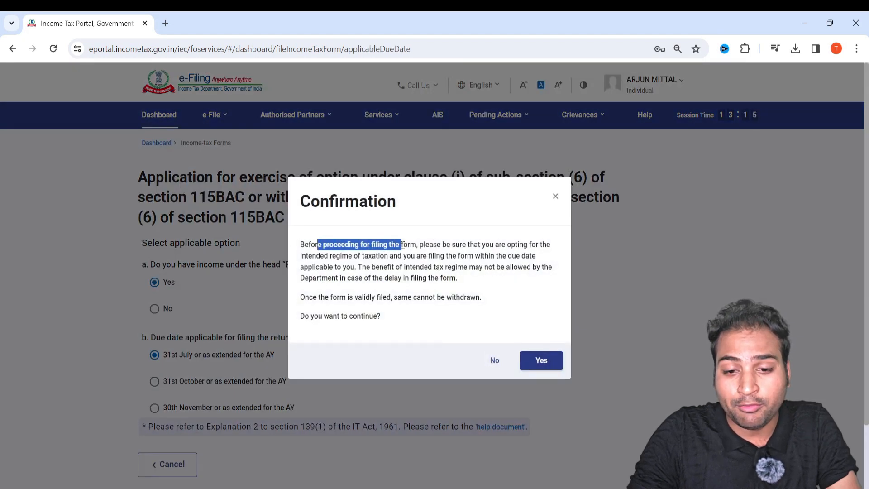
left_click_drag(463, 245, 494, 245)
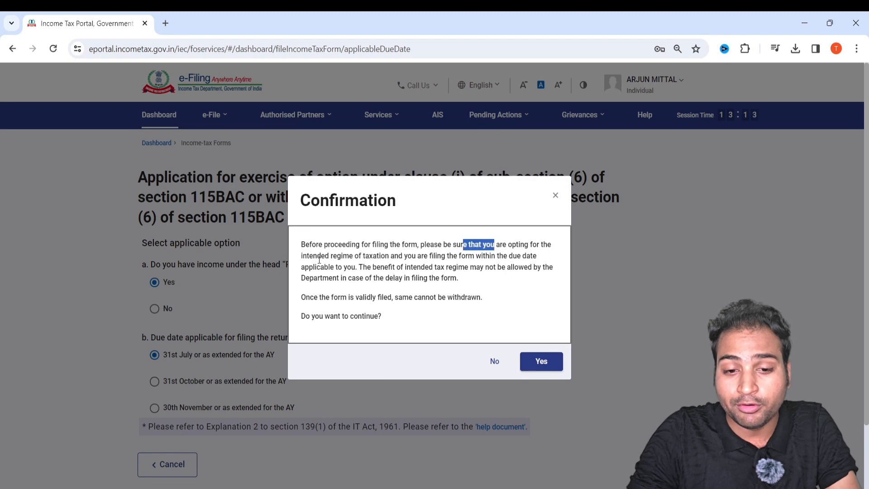
left_click_drag(309, 256, 342, 256)
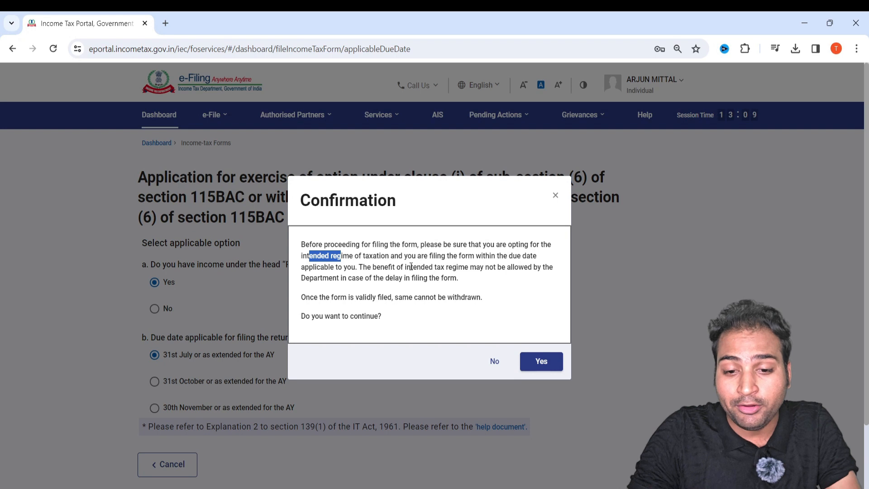
left_click_drag(411, 267, 448, 267)
left_click_drag(518, 267, 538, 267)
left_click_drag(357, 279, 429, 278)
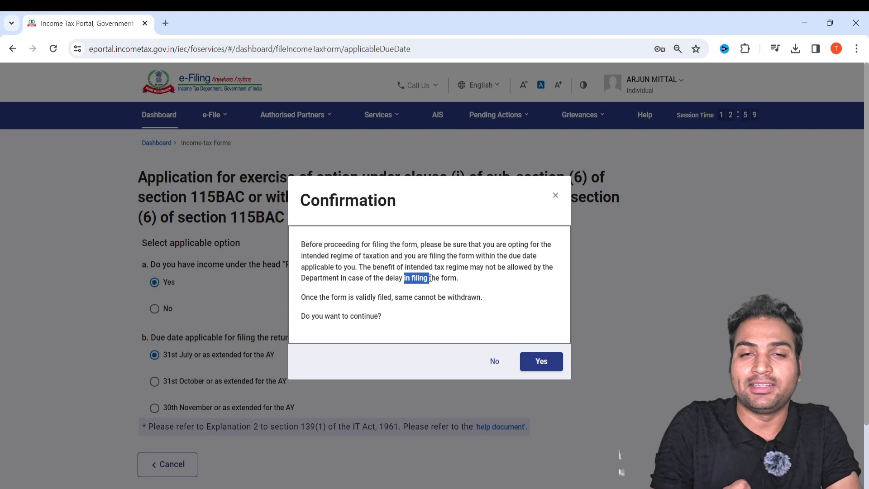
left_click_drag(316, 296, 478, 297)
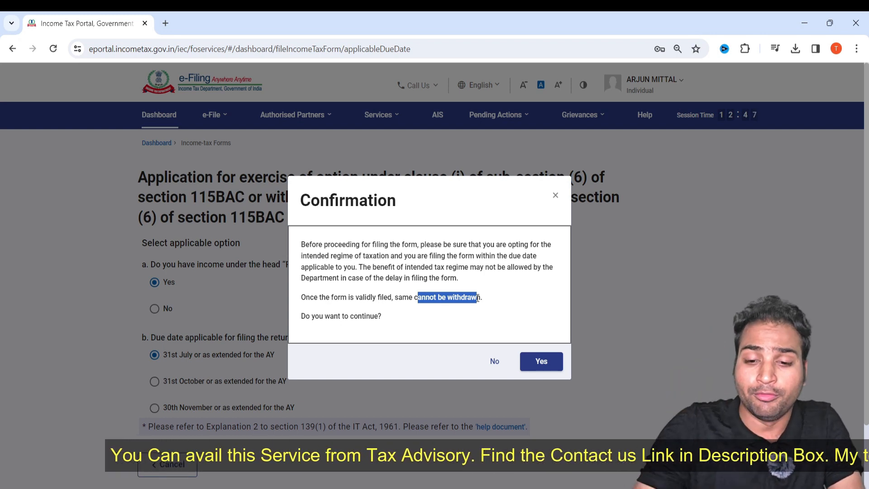
left_click(553, 365)
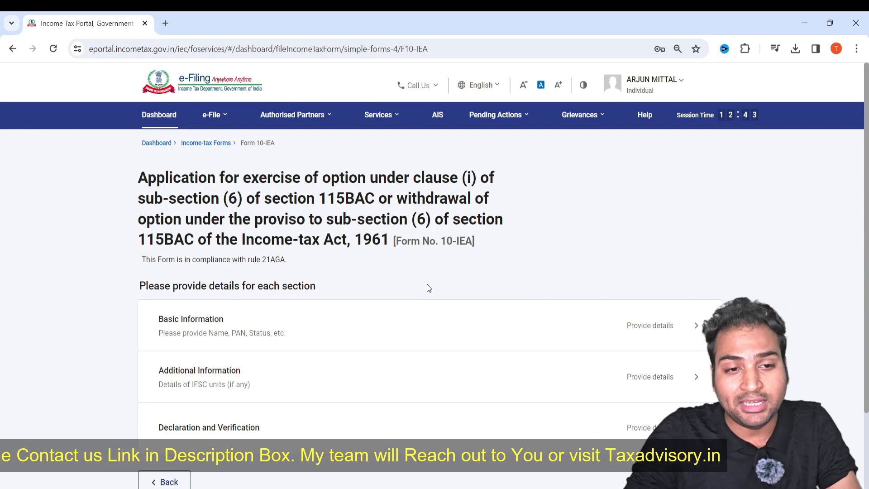
- Review the Basic Information section and save it with the Opting Out choice
scroll(430, 282, "down", 2)
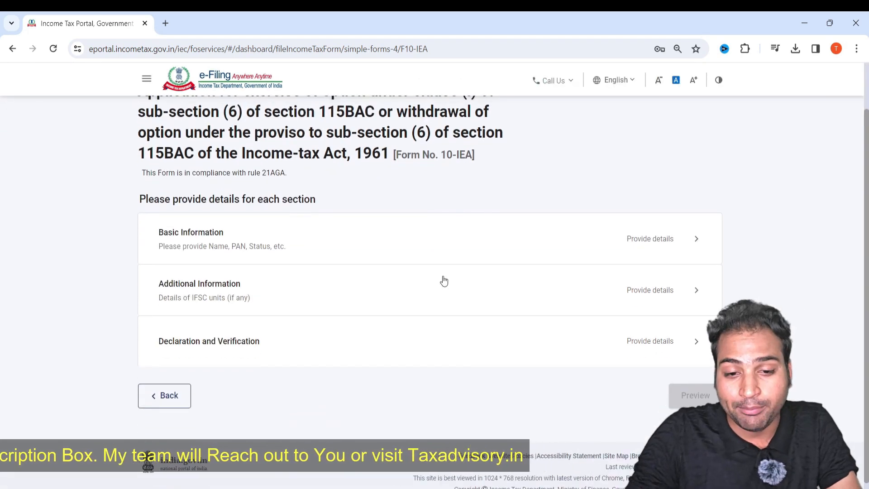
left_click(397, 233)
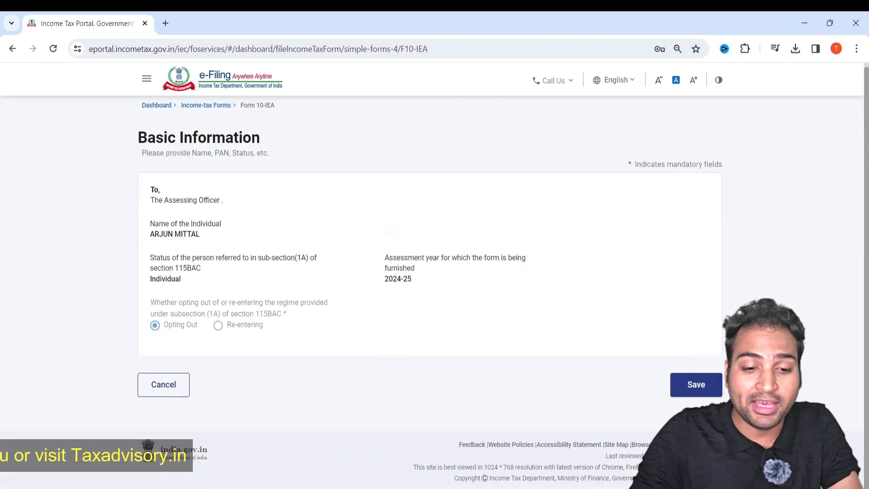
left_click_drag(176, 201, 229, 204)
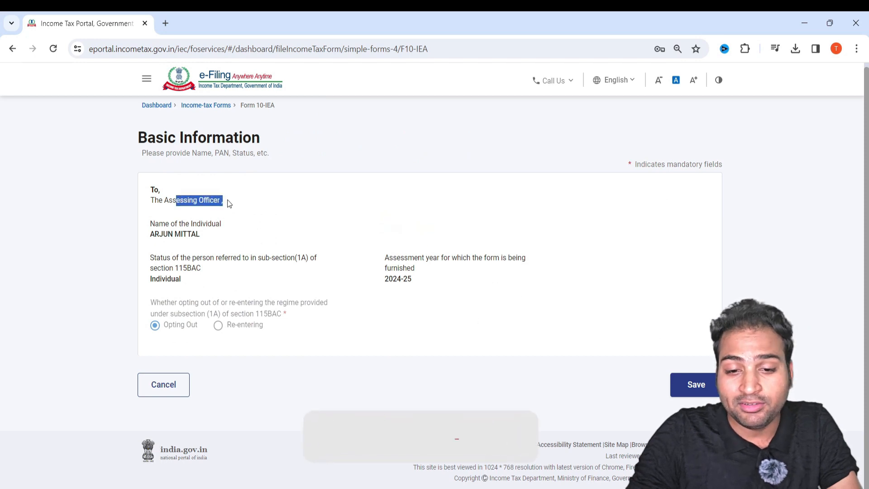
left_click_drag(173, 257, 216, 258)
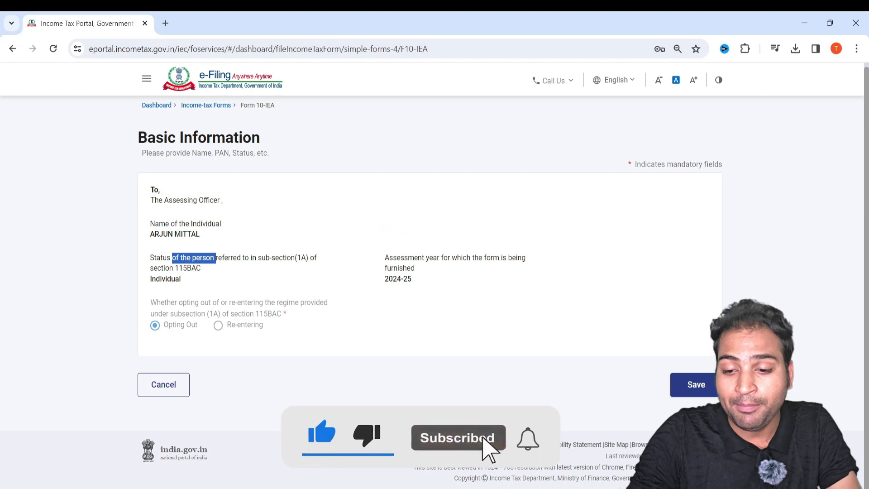
left_click(697, 385)
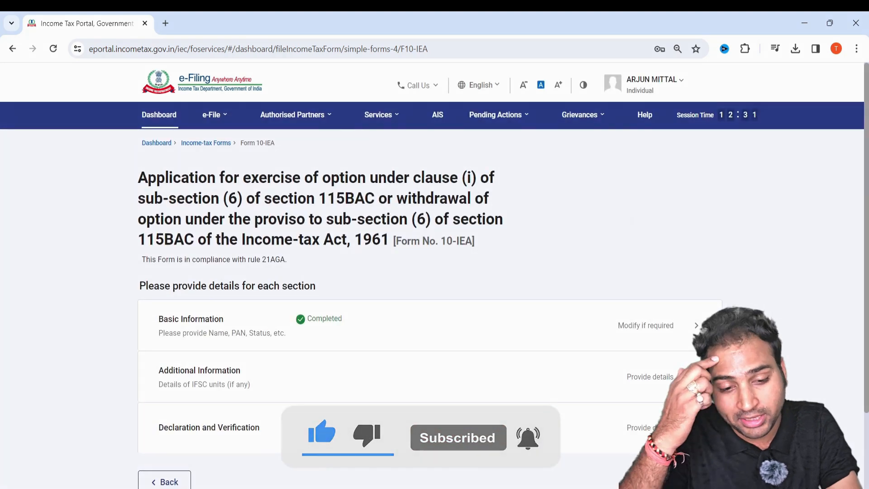
- Save the Additional Information section on IFSC units without providing any details
left_click(481, 364)
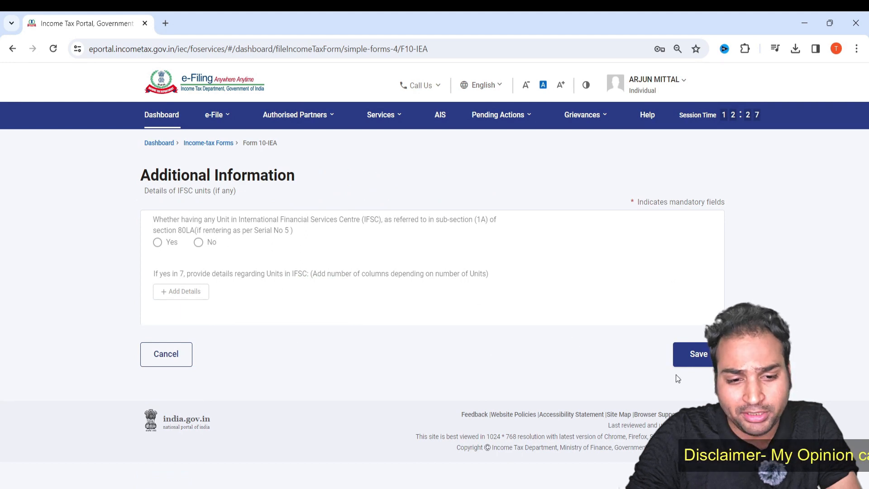
left_click(711, 357)
scroll(422, 313, "down", 2)
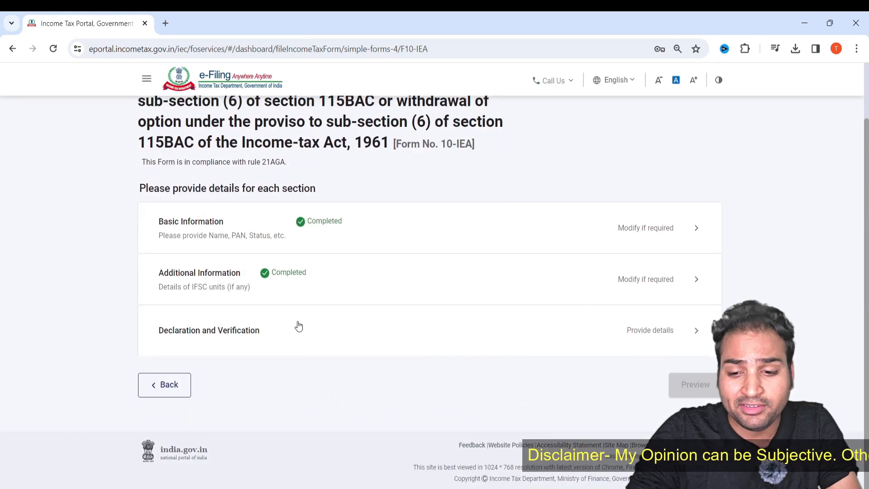
- Open Declaration and Verification, tick the declarant's statement, choose son as the relationship, and fill in the parent's name
left_click(206, 330)
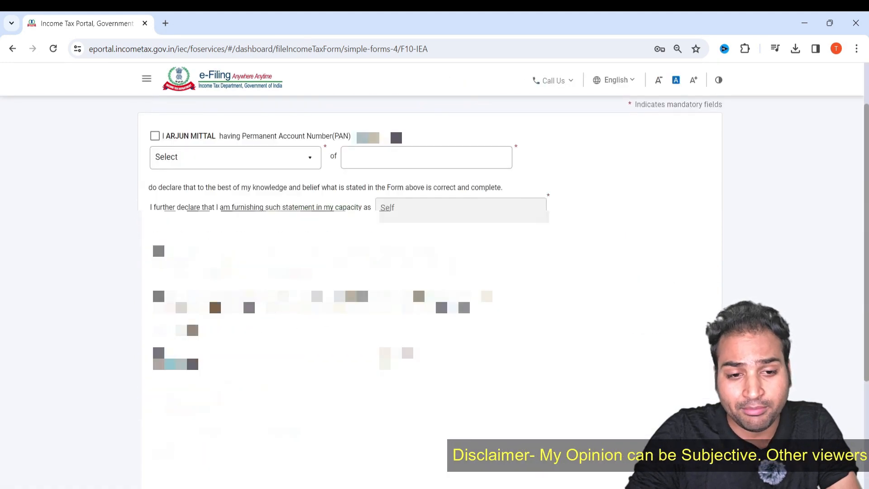
left_click(155, 136)
left_click(174, 157)
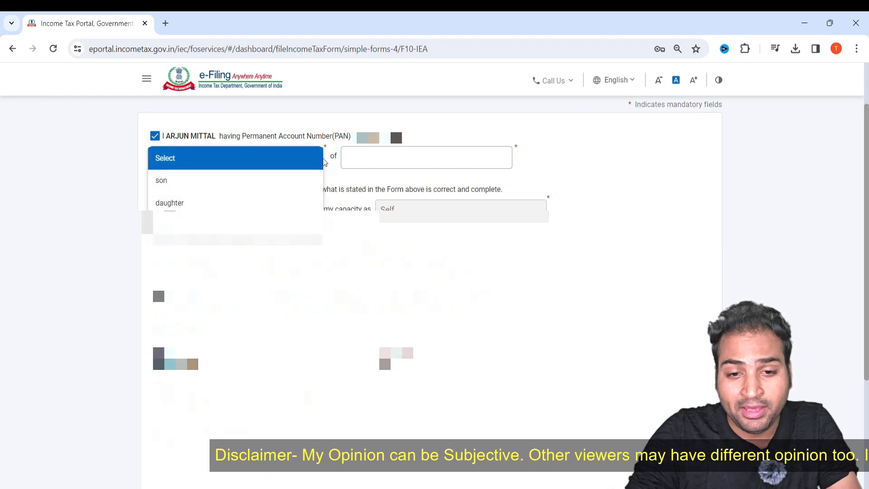
scroll(235, 202, "down", 3)
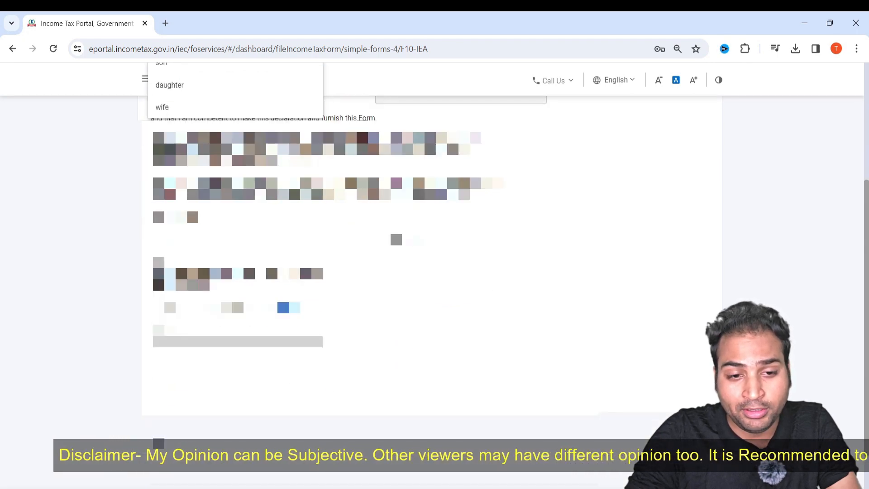
scroll(235, 202, "up", 5)
left_click(236, 222)
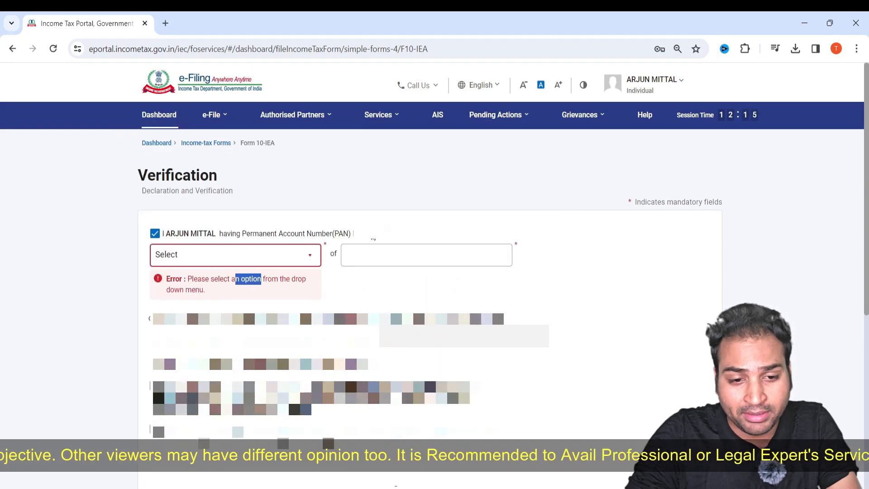
left_click(275, 256)
left_click(213, 277)
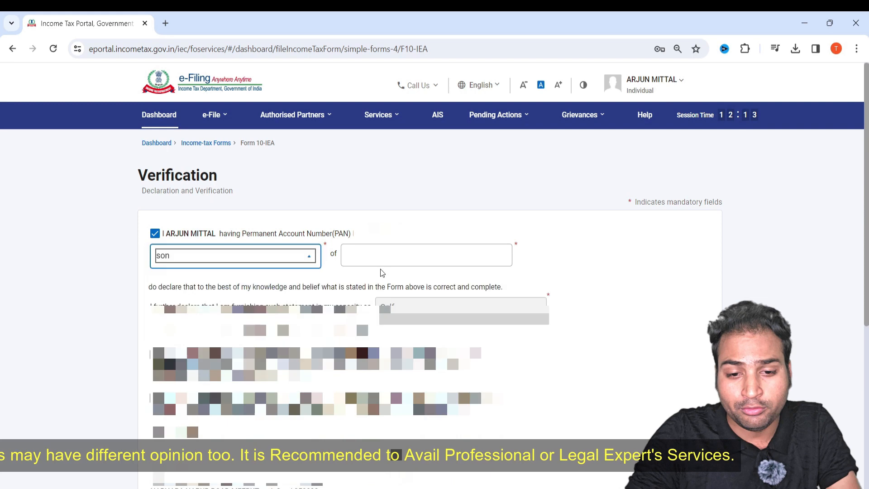
left_click(379, 254)
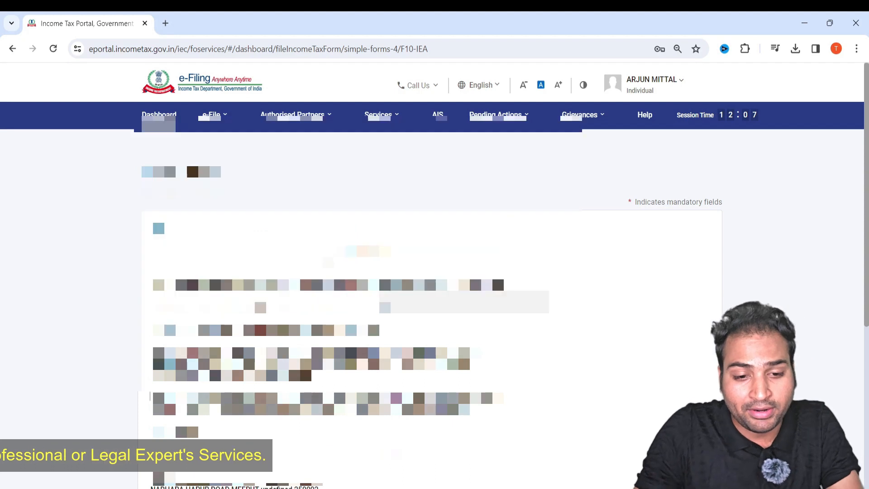
- Review the declaration text, tick the two further declaration statements, and go to the Place field
scroll(377, 252, "down", 5)
scroll(377, 252, "up", 1)
left_click_drag(235, 161, 312, 161)
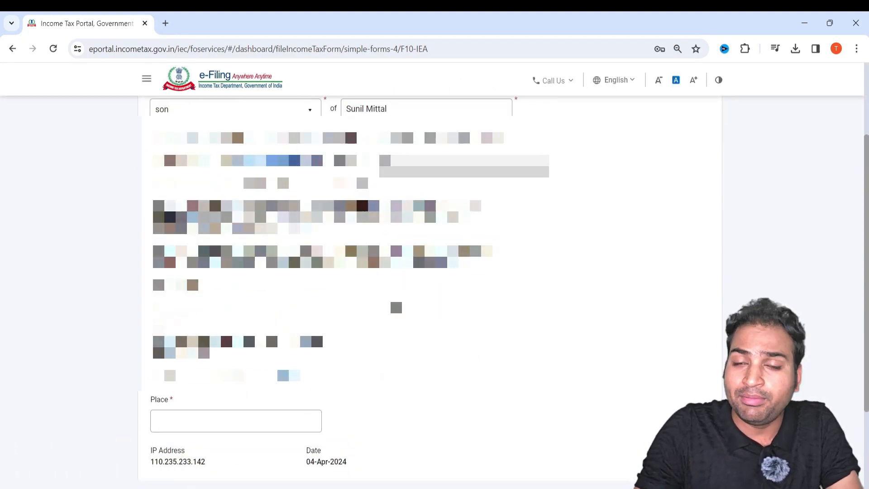
left_click(156, 207)
scroll(434, 271, "down", 1)
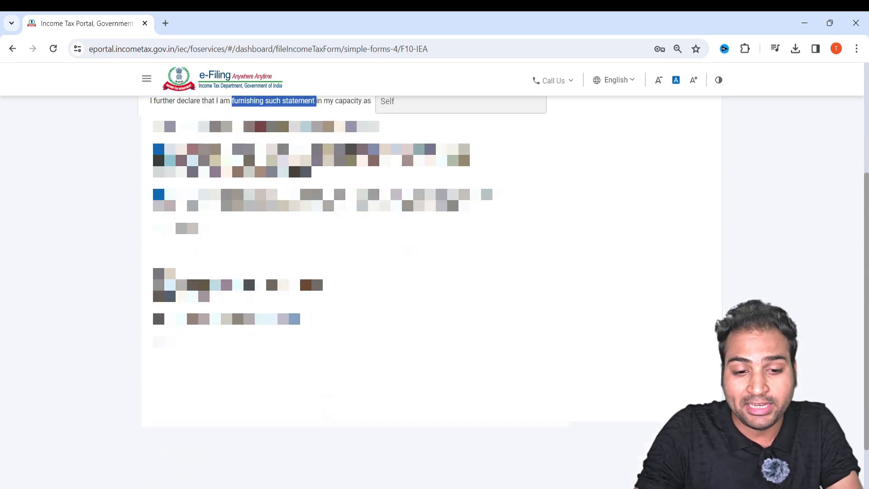
left_click(253, 356)
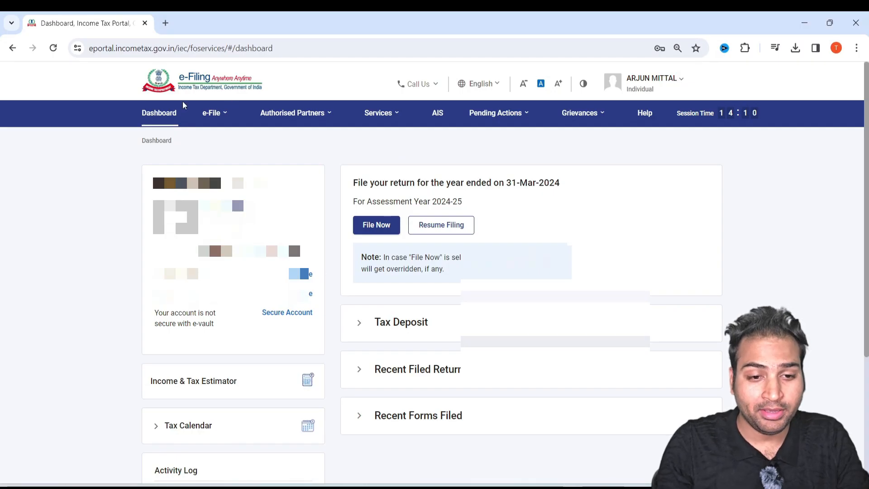
- Start filing an income tax return for assessment year 2024-25 (Current A.Y.) in Online mode
left_click(212, 114)
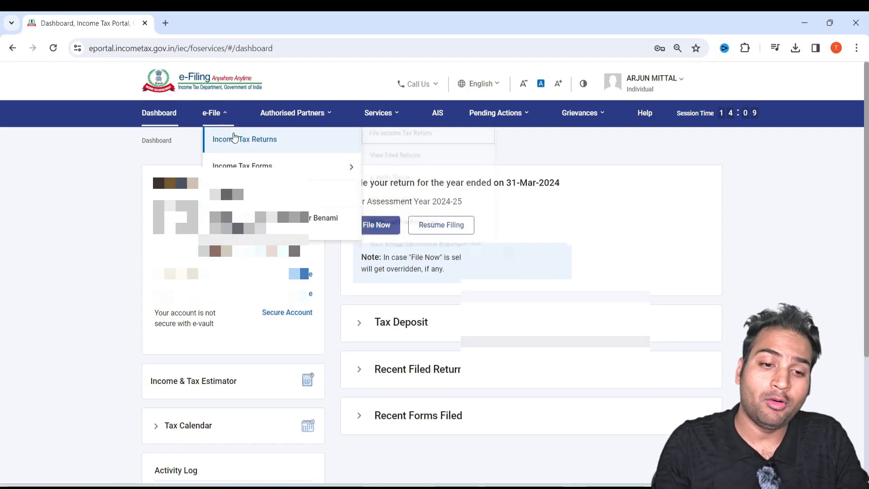
mouse_move(243, 154)
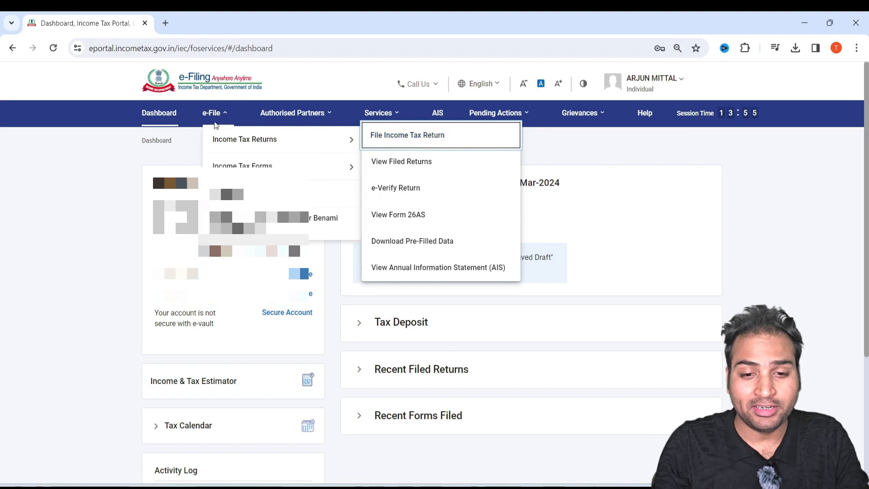
mouse_move(218, 140)
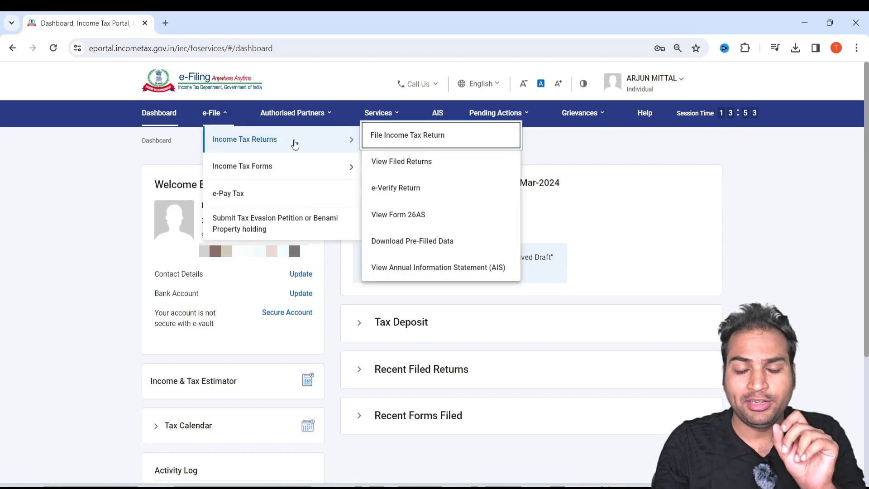
left_click(400, 143)
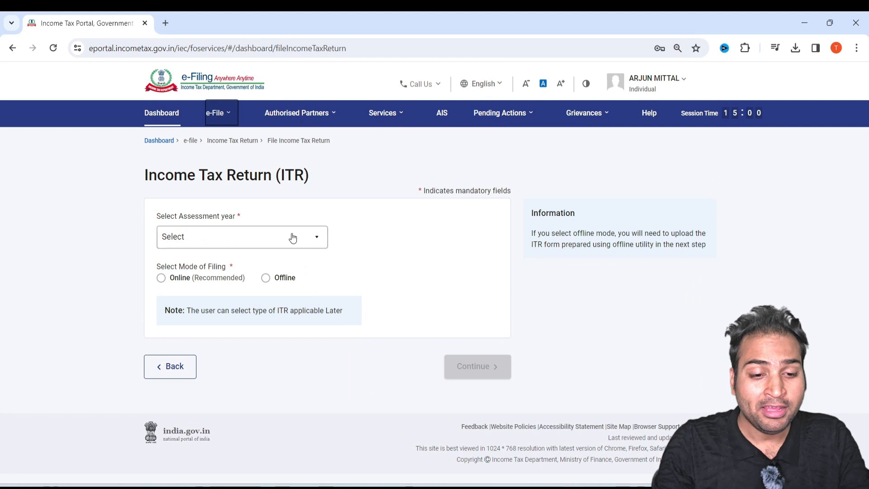
left_click(269, 239)
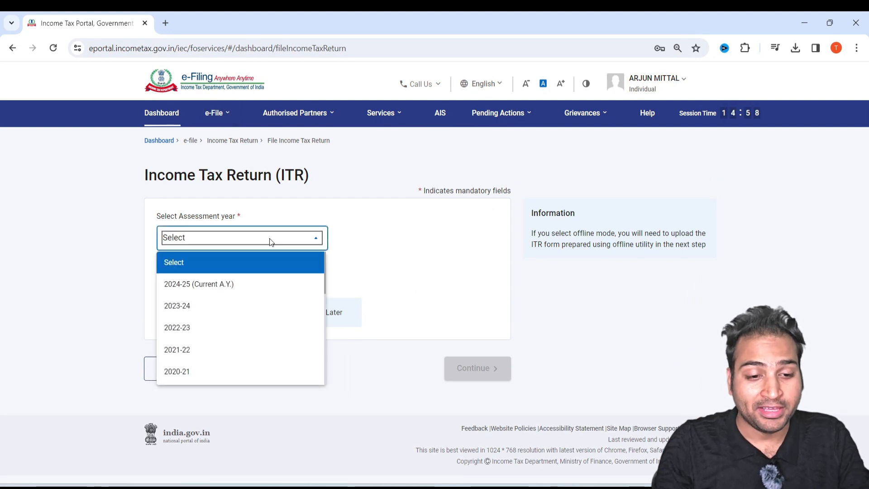
left_click(236, 284)
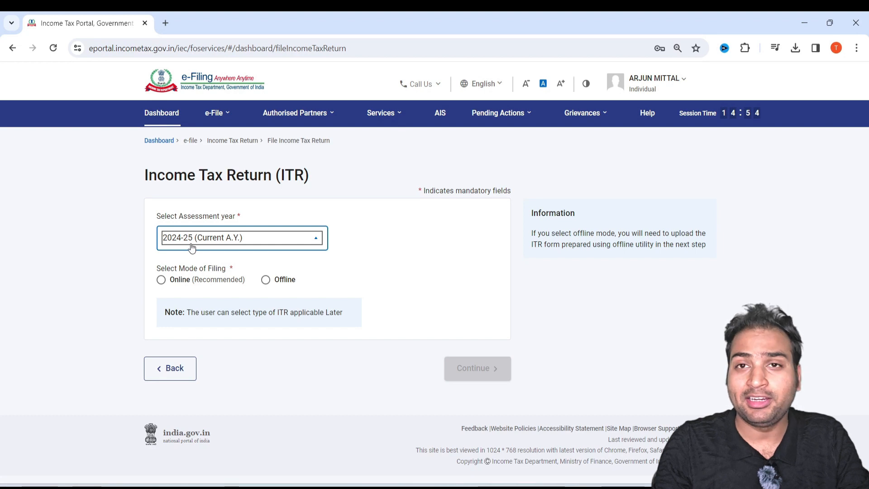
left_click(181, 280)
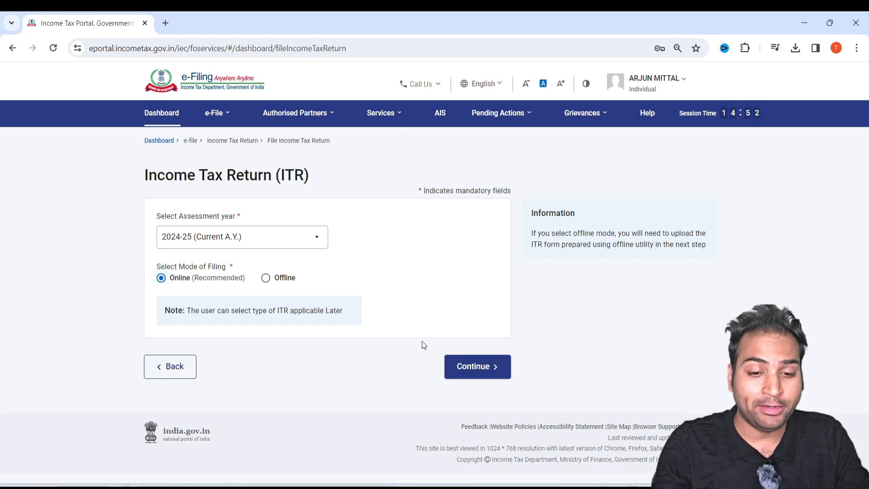
left_click(463, 361)
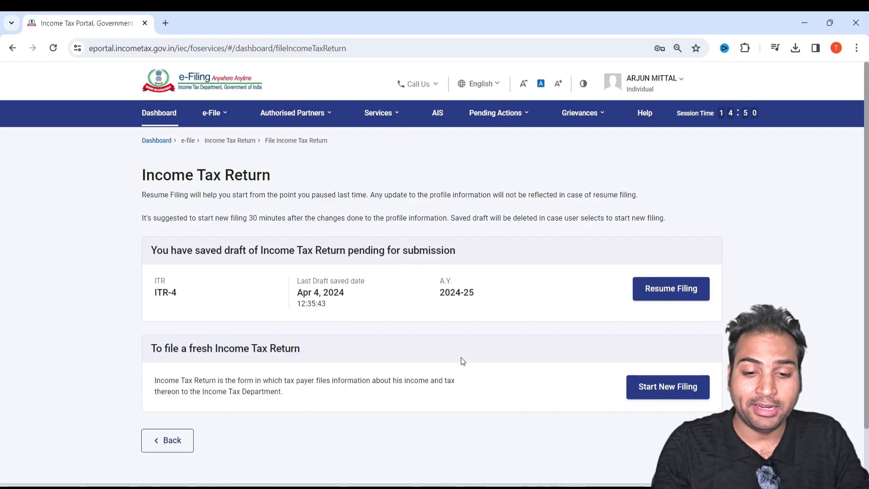
- Start a new filing instead of resuming the saved draft, and continue with the Individual status
left_click(650, 398)
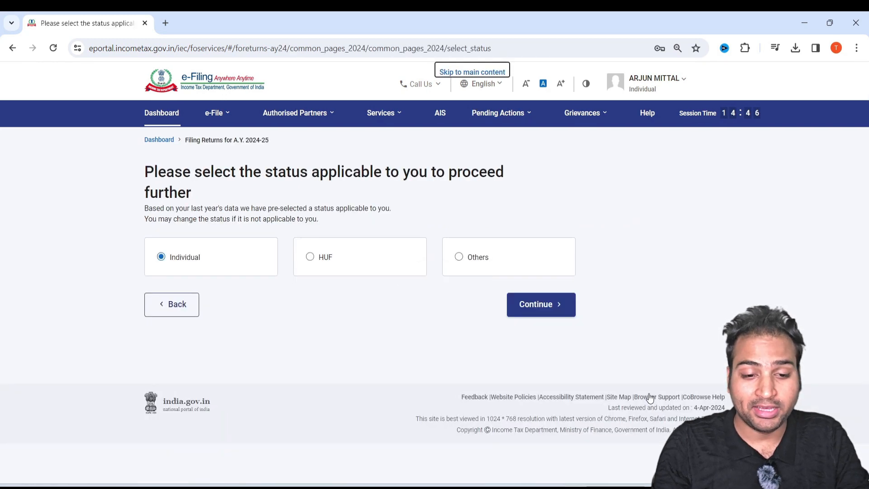
left_click_drag(174, 208, 209, 209)
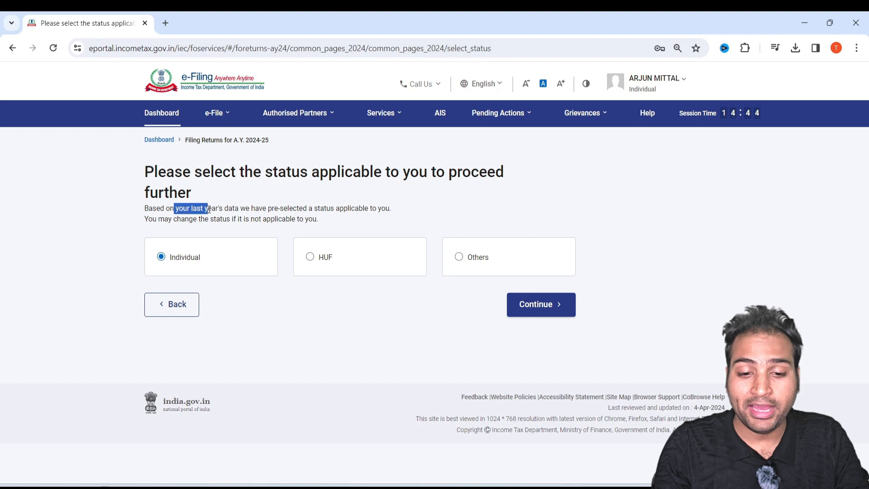
left_click(544, 302)
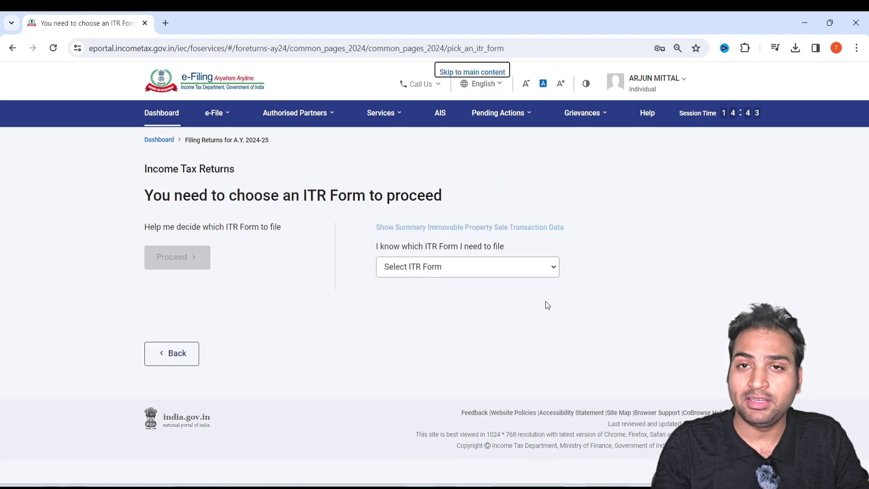
- Choose ITR-4 as the return form, look over its introduction page, and get the return started
left_click(496, 276)
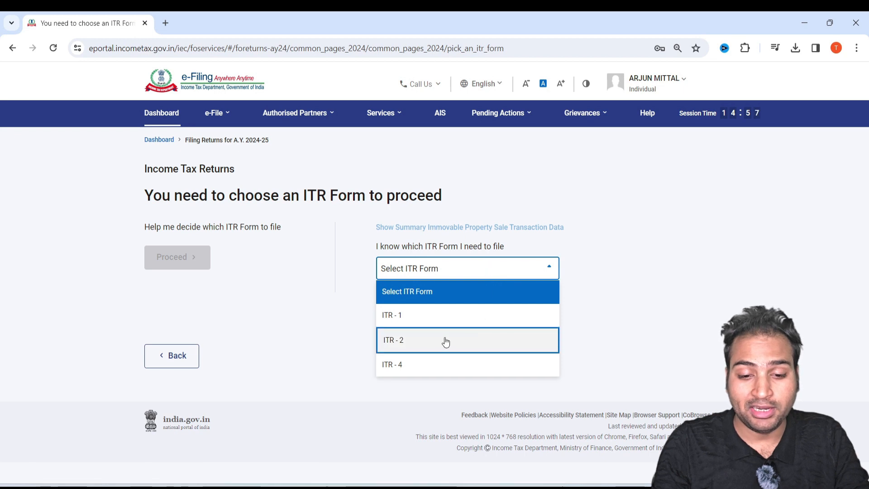
left_click(440, 365)
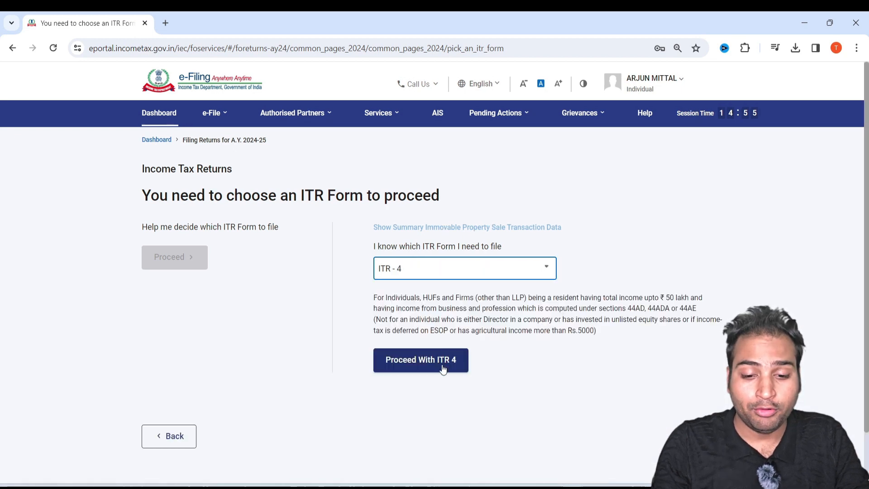
left_click(427, 367)
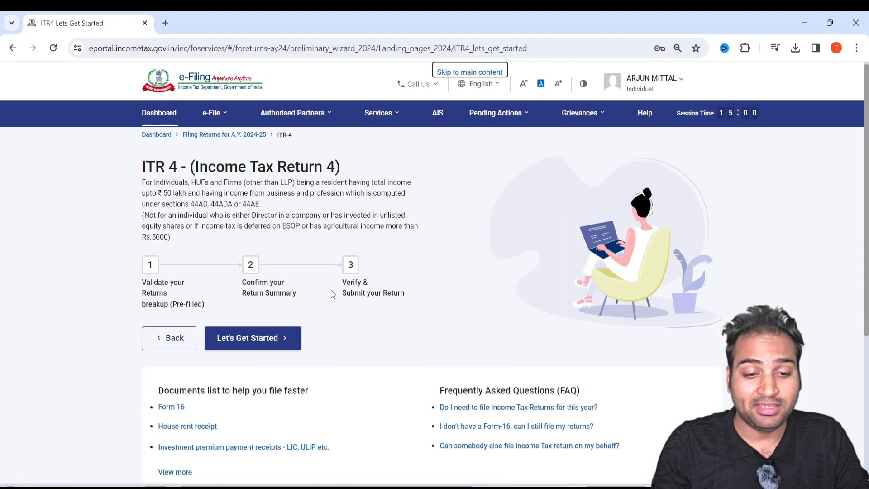
scroll(335, 267, "down", 3)
scroll(332, 234, "up", 3)
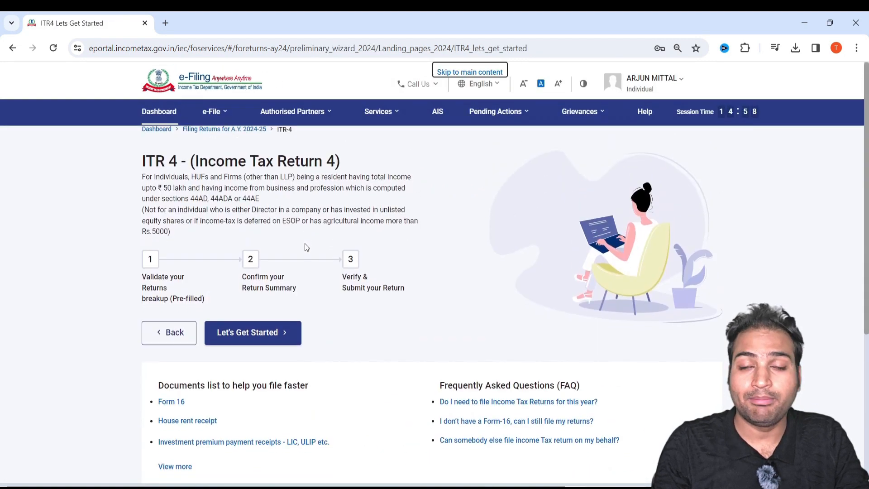
scroll(299, 246, "down", 2)
left_click(257, 264)
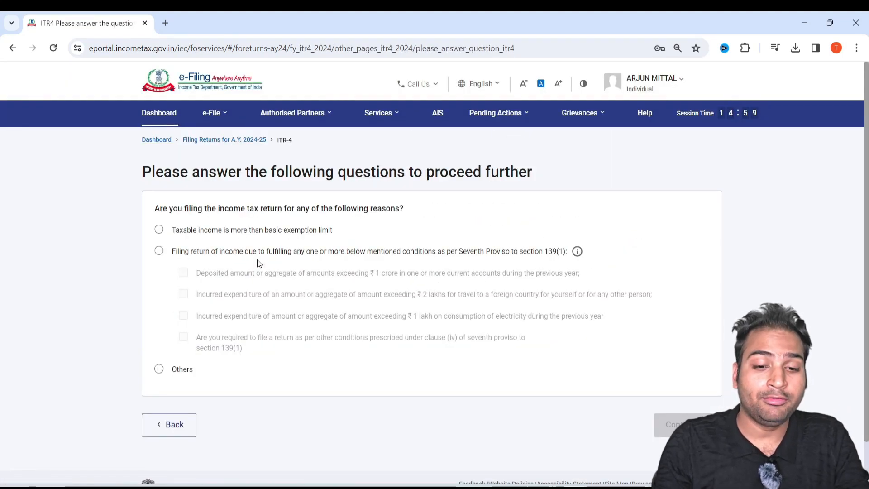
- Read the reasons for filing the return, choose Others, and continue to the pre-filled return summary
left_click_drag(176, 211, 342, 213)
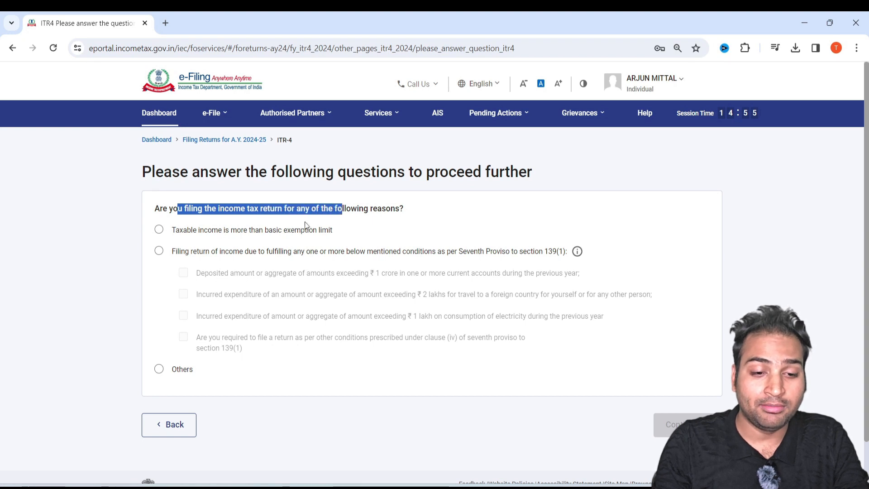
left_click_drag(179, 231, 355, 233)
left_click(157, 373)
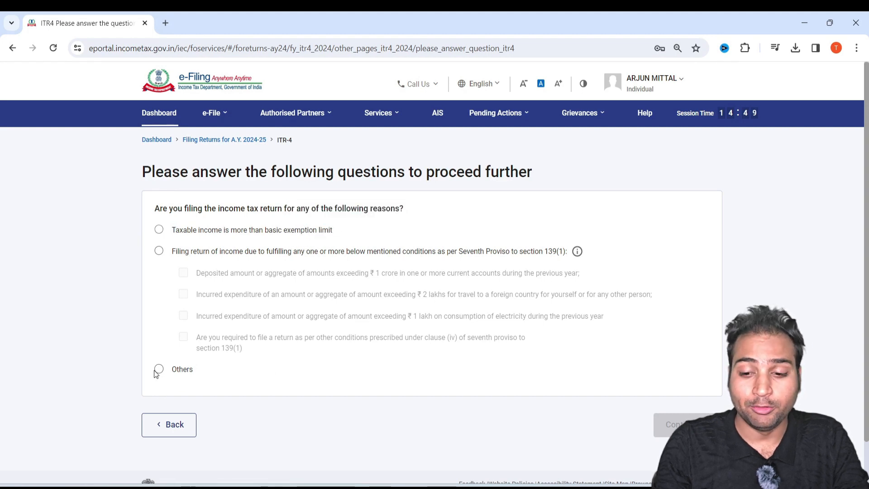
left_click(159, 370)
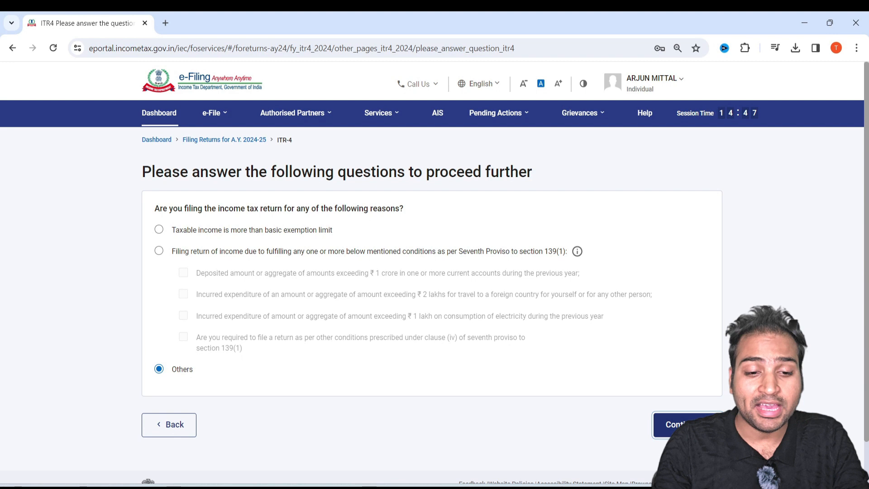
left_click(677, 424)
left_click(432, 362)
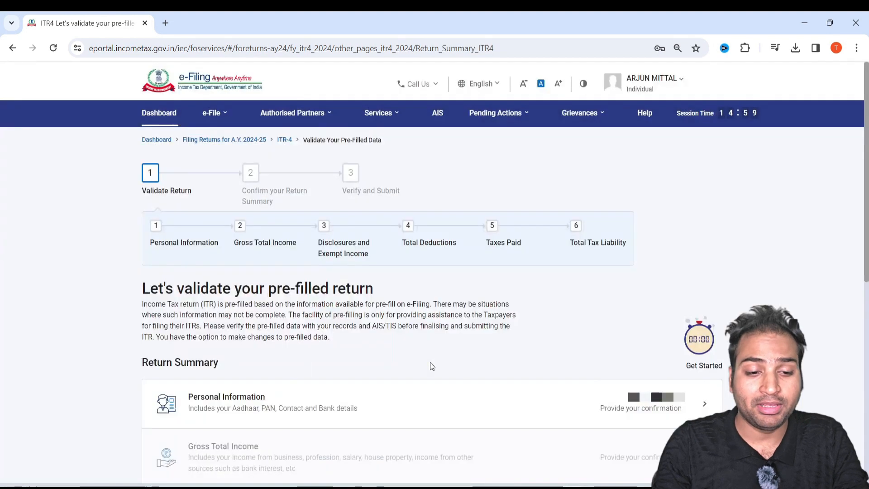
- Open the Personal Information section of the return and go through the personal and contact details
scroll(432, 362, "down", 3)
left_click(397, 254)
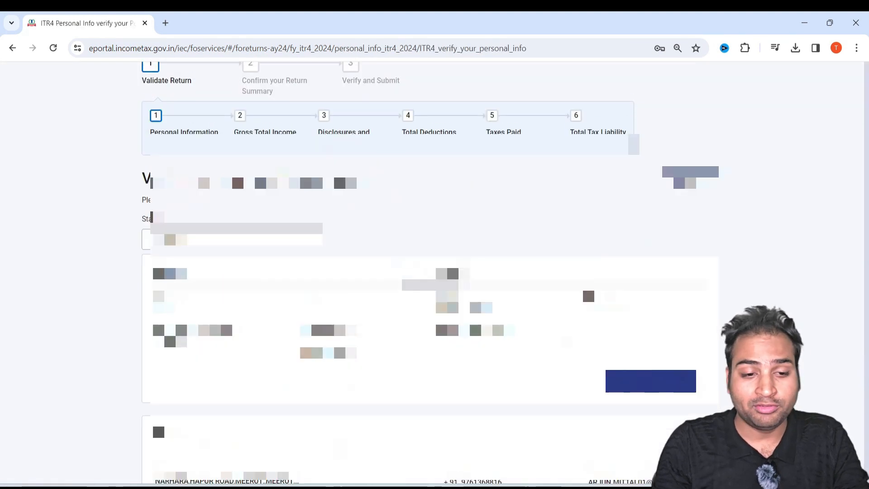
scroll(433, 290, "up", 3)
scroll(433, 290, "down", 4)
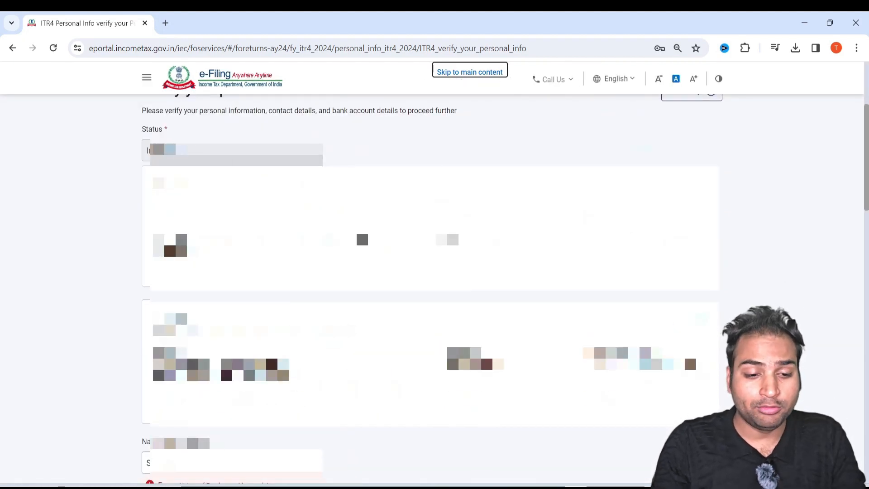
scroll(432, 289, "down", 3)
scroll(237, 217, "down", 3)
- Set the nature of employment to Others in the personal information form
left_click(237, 231)
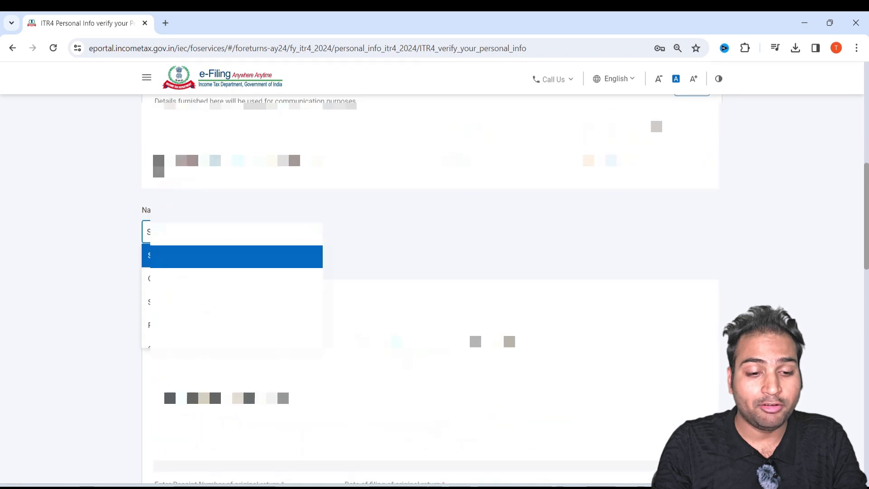
scroll(248, 285, "down", 1)
scroll(204, 297, "up", 1)
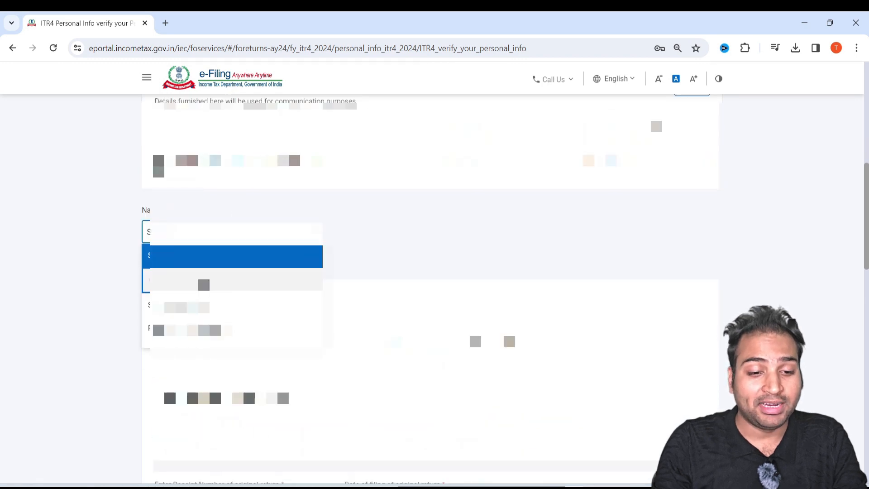
scroll(204, 285, "down", 1)
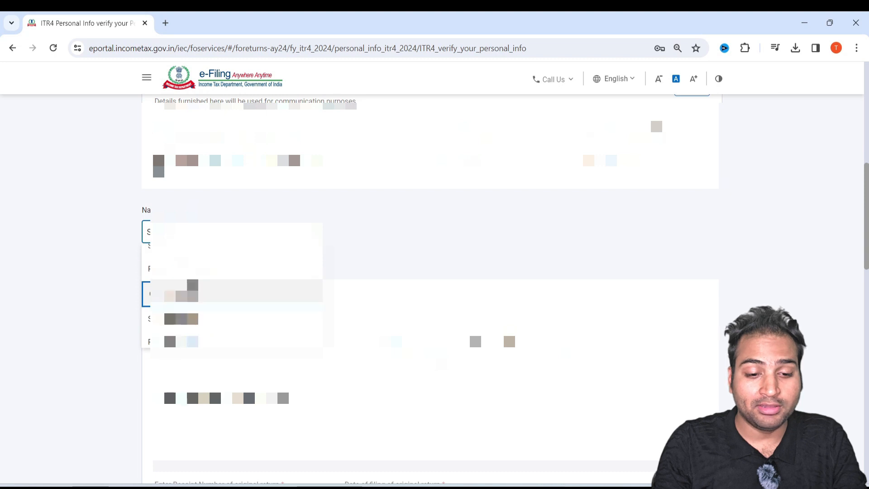
scroll(211, 307, "down", 1)
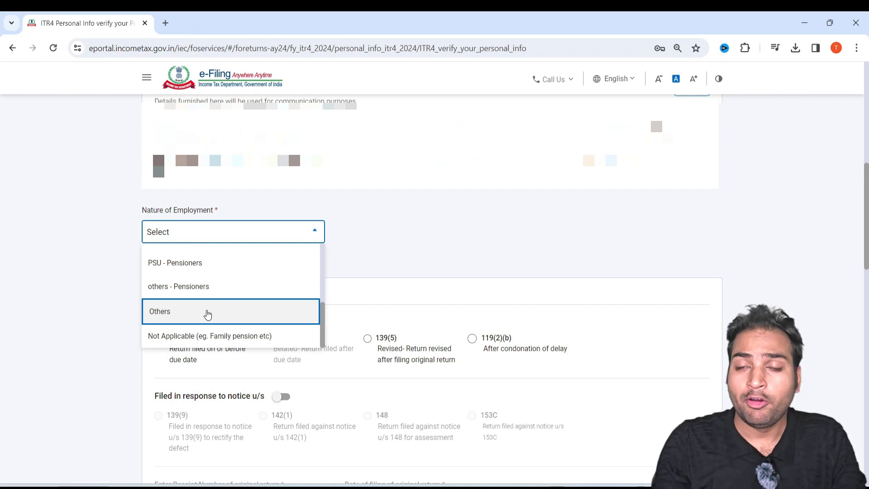
left_click(207, 314)
scroll(219, 276, "down", 1)
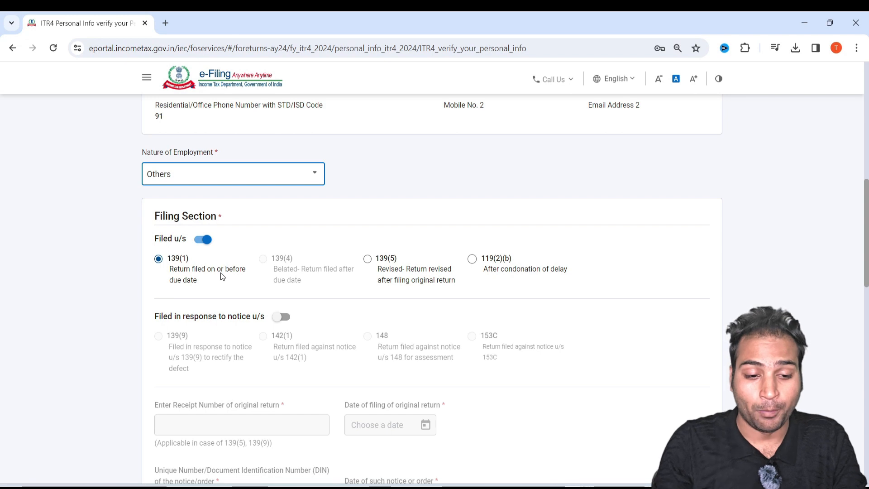
- Declare opting out of the new tax regime within the due date, with filing date 04-Apr-2024 and the Form 10-IEA acknowledgement number
scroll(221, 276, "down", 5)
scroll(221, 271, "down", 3)
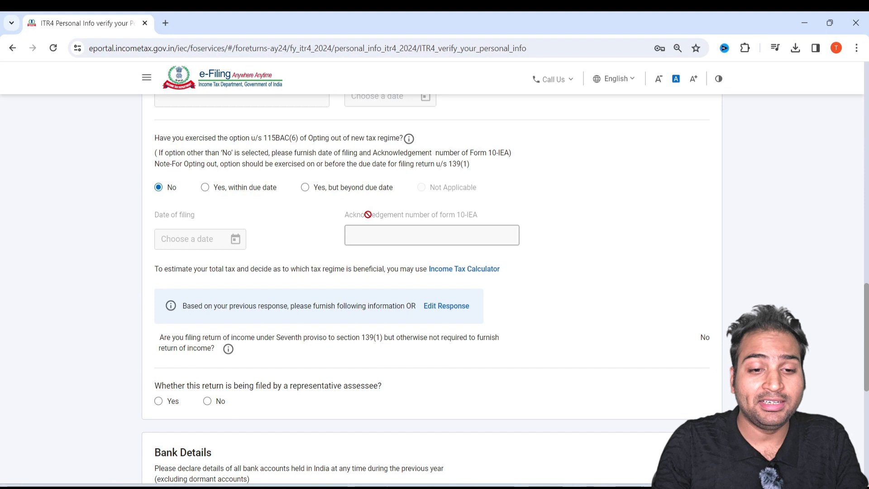
left_click_drag(241, 140, 382, 138)
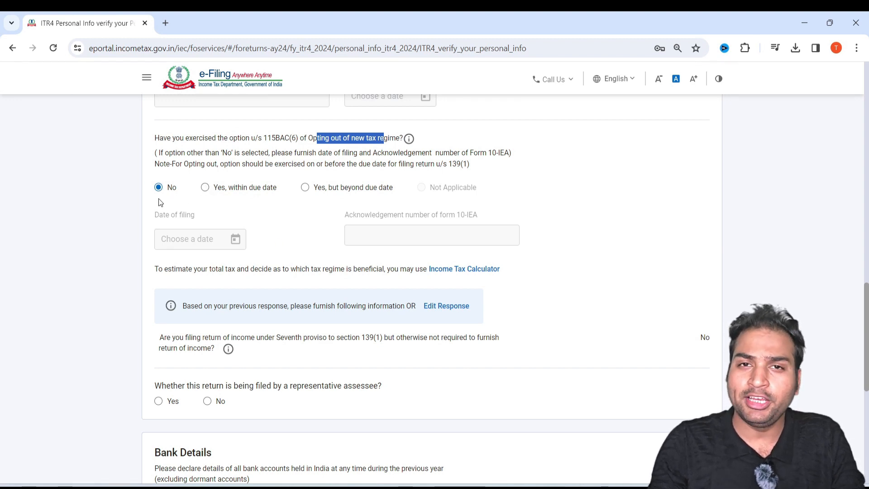
left_click(205, 188)
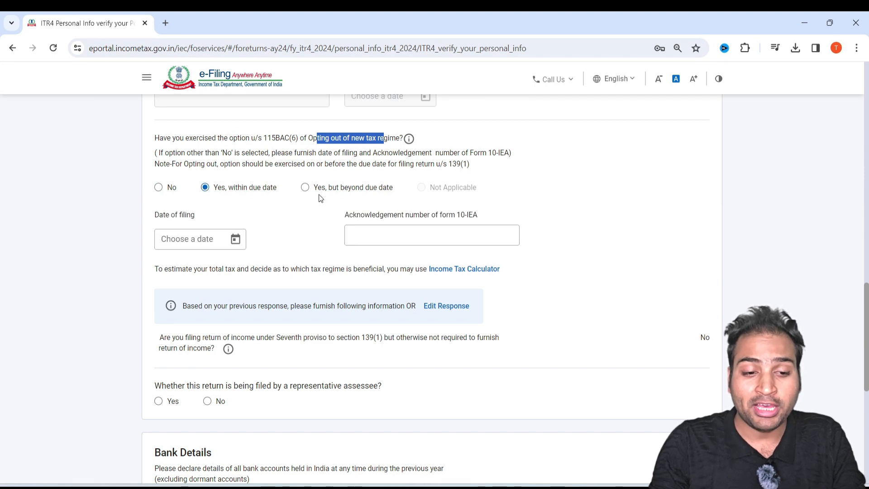
left_click(236, 240)
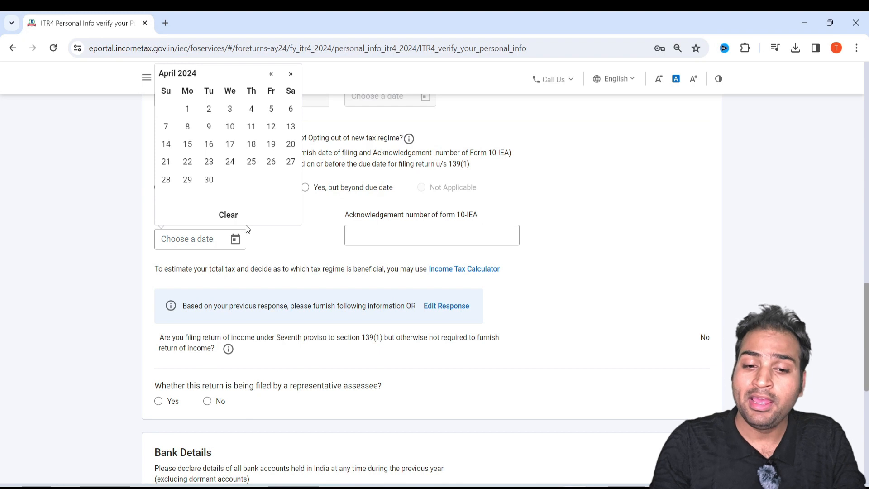
left_click(251, 112)
left_click(403, 233)
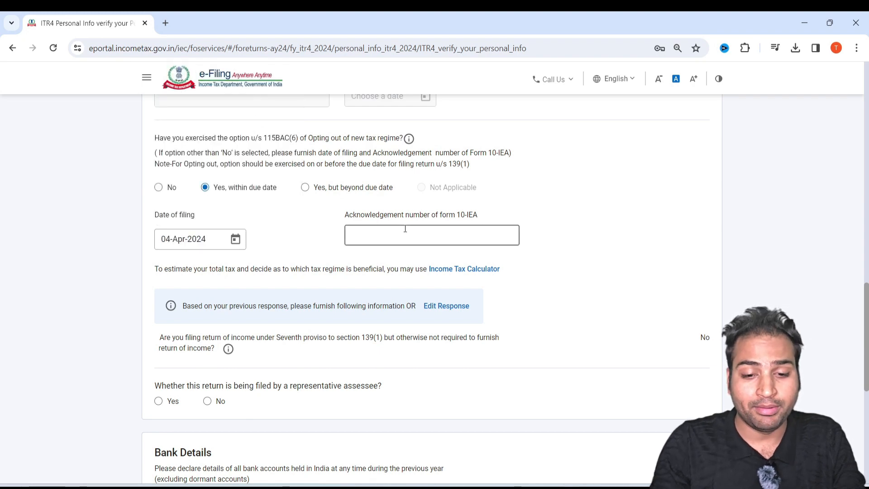
left_click(462, 260)
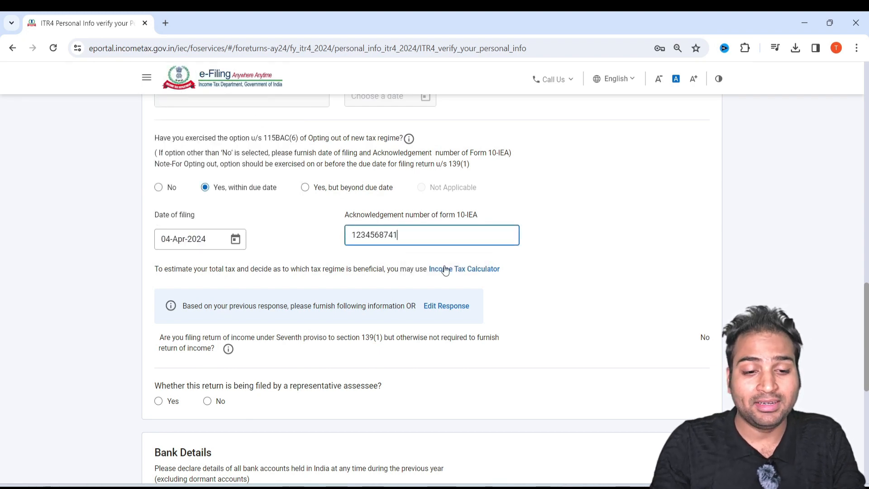
- Answer No to filing by a representative assessee and confirm the personal information section
scroll(238, 238, "down", 3)
left_click_drag(174, 270, 289, 270)
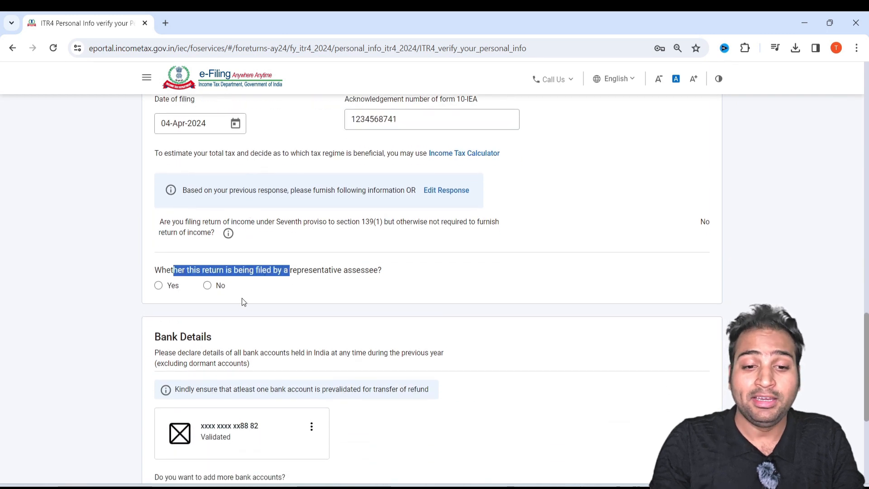
left_click(207, 285)
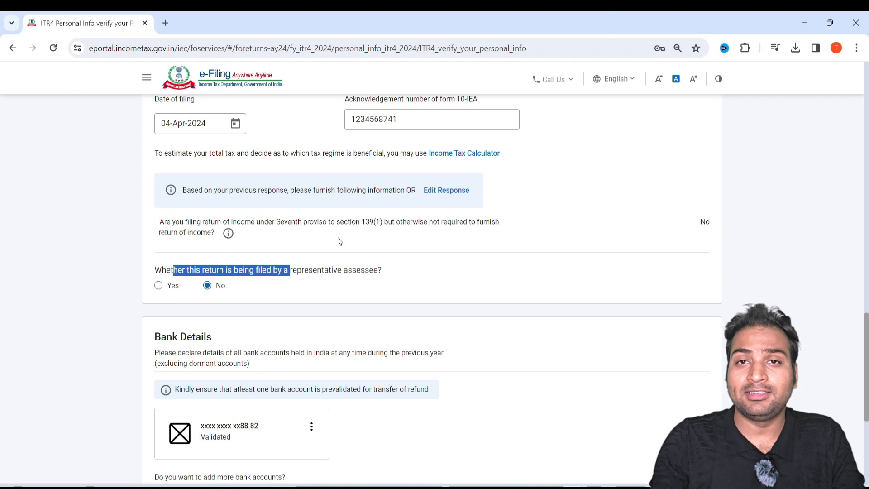
scroll(325, 235, "up", 1)
scroll(314, 232, "up", 1)
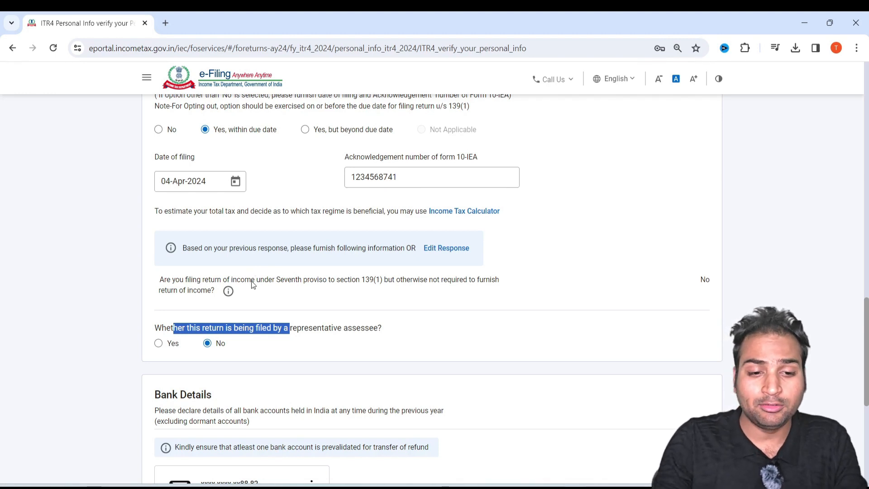
scroll(252, 284, "down", 6)
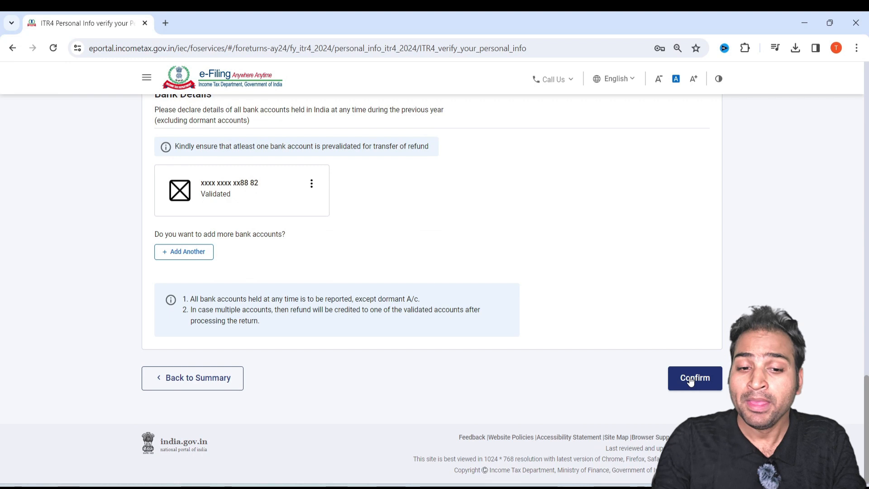
left_click(691, 380)
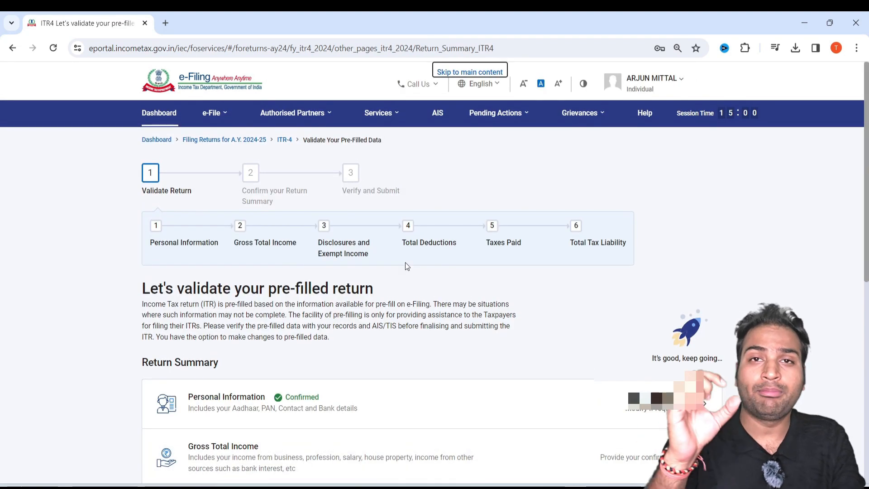
- Open the Gross Total Income section and answer No to the exemption for travel on tour, transfer and uniform expenses
scroll(406, 263, "down", 3)
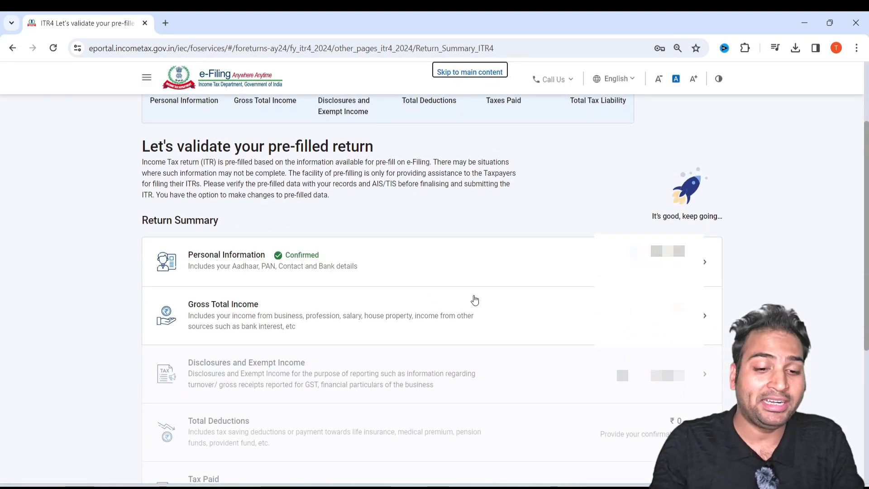
left_click(381, 301)
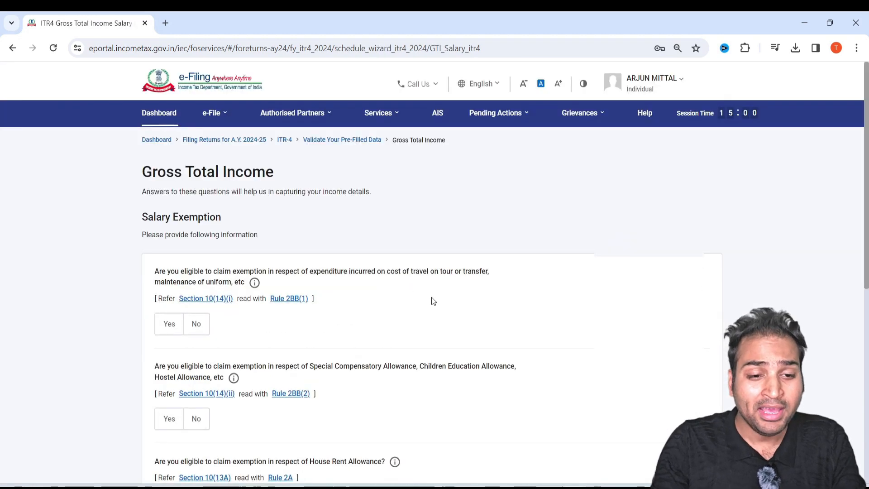
scroll(433, 297, "down", 2)
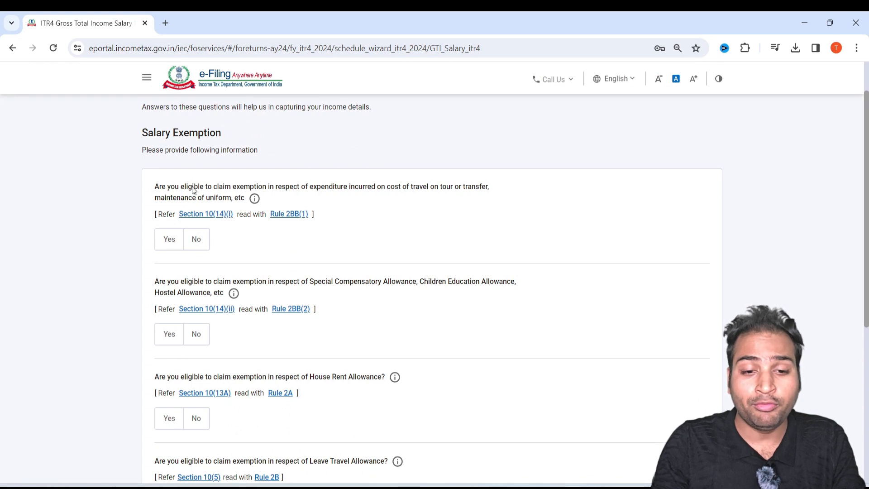
left_click_drag(200, 188, 443, 189)
scroll(377, 206, "down", 2)
left_click(198, 127)
left_click_drag(155, 165, 360, 165)
scroll(190, 217, "down", 2)
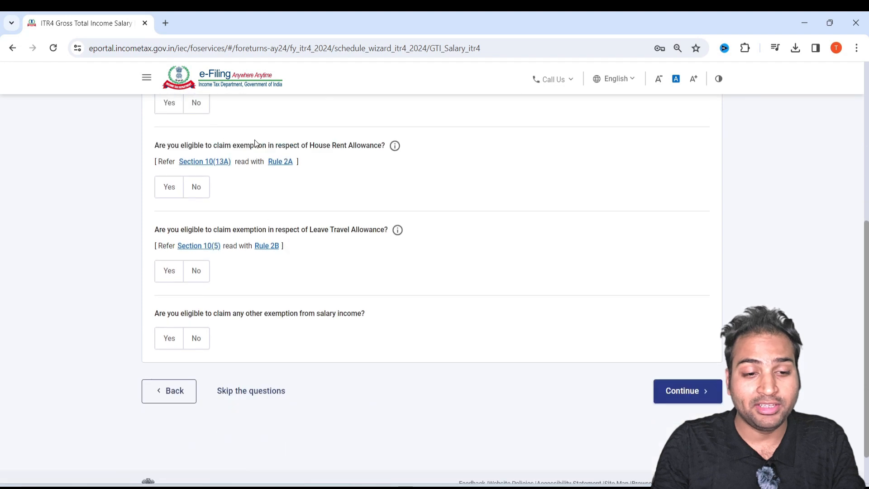
- Answer No to the House Rent Allowance exemption and skip the remaining salary exemption questions
left_click_drag(287, 150, 375, 144)
left_click_drag(175, 230, 194, 232)
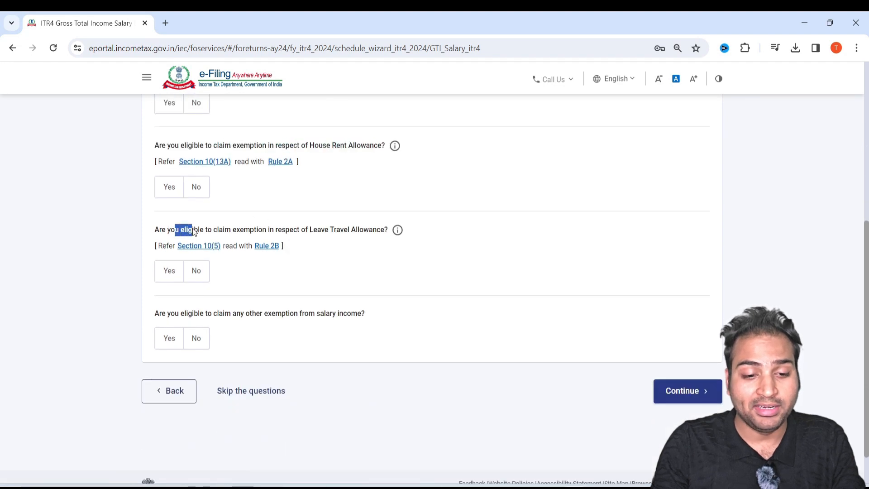
left_click(172, 188)
left_click(197, 187)
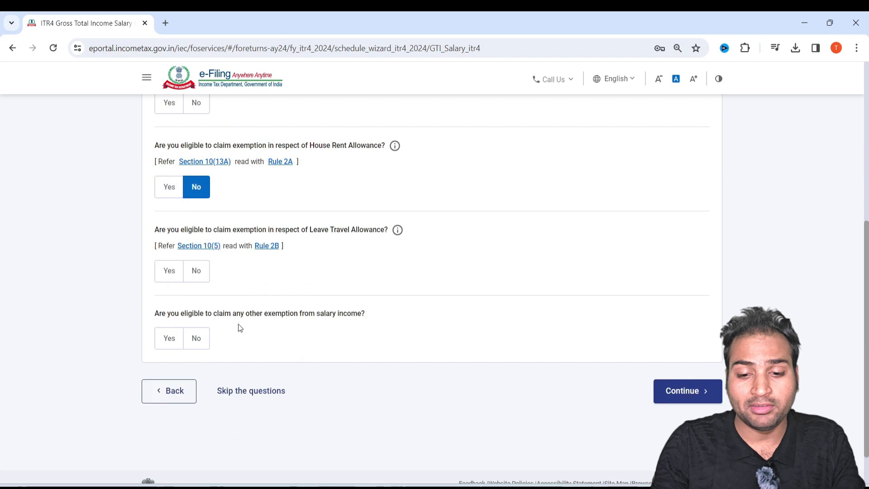
left_click(253, 390)
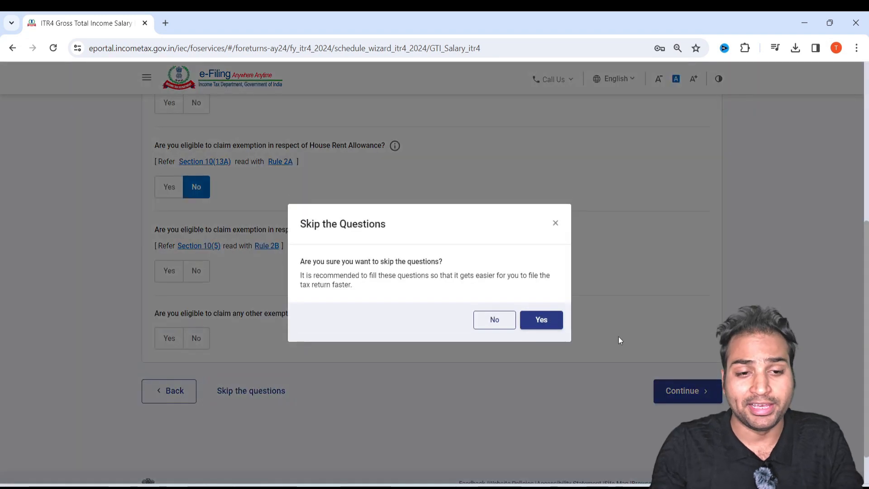
left_click(535, 322)
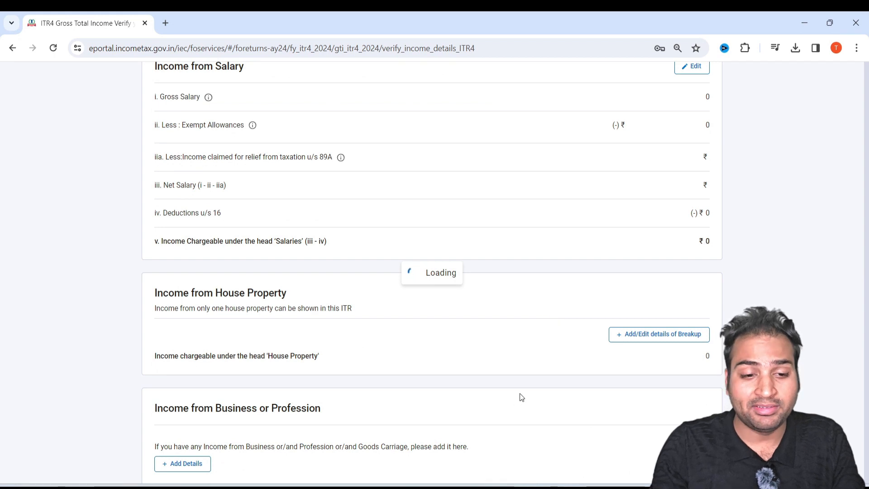
- Edit the income from salary, entering 9,50,000 as salary per section 17(1), and check the perquisites field
scroll(416, 369, "down", 4)
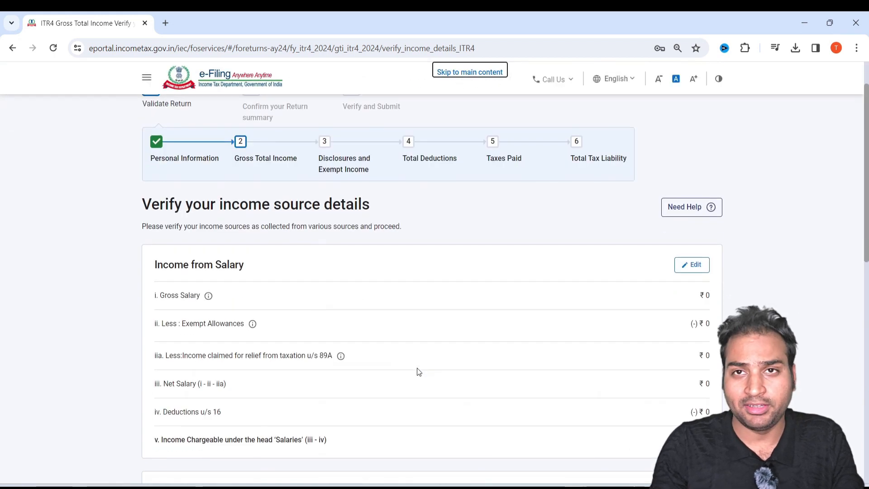
left_click(692, 150)
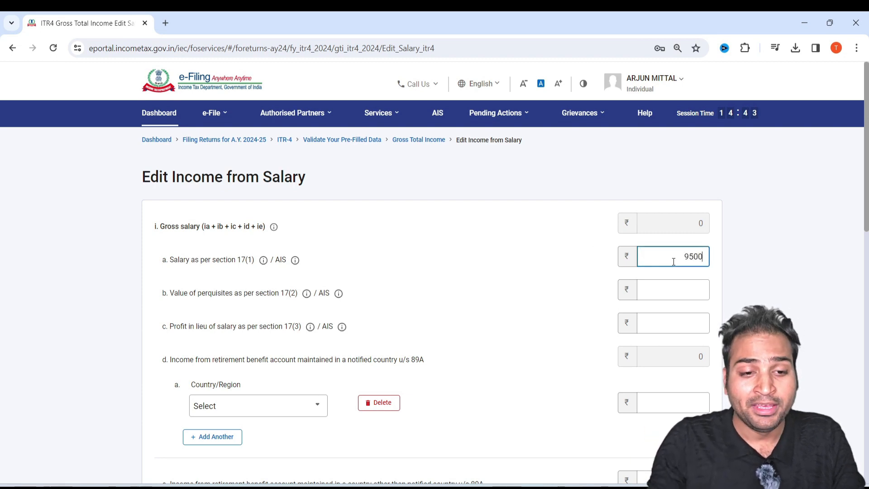
scroll(673, 261, "down", 3)
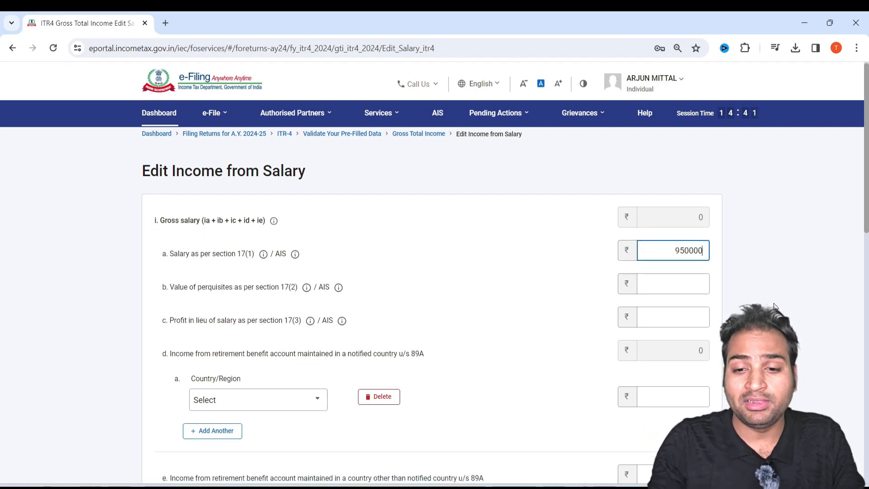
left_click_drag(201, 151, 240, 153)
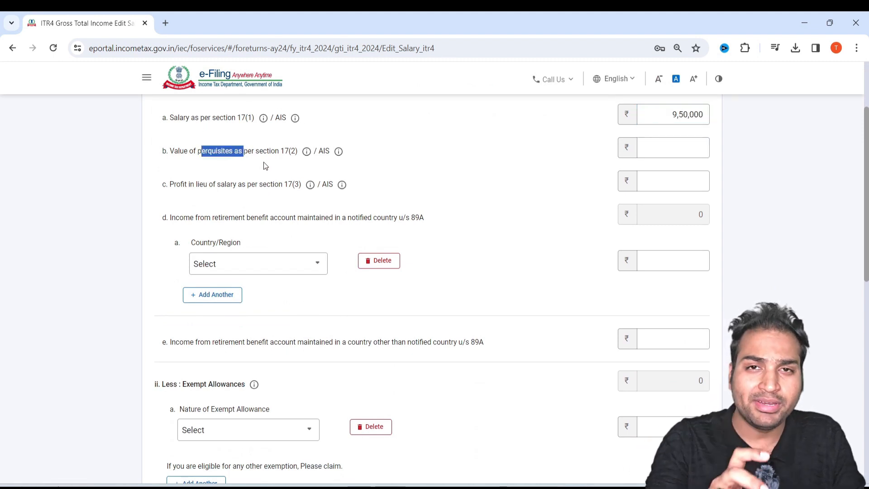
left_click(669, 154)
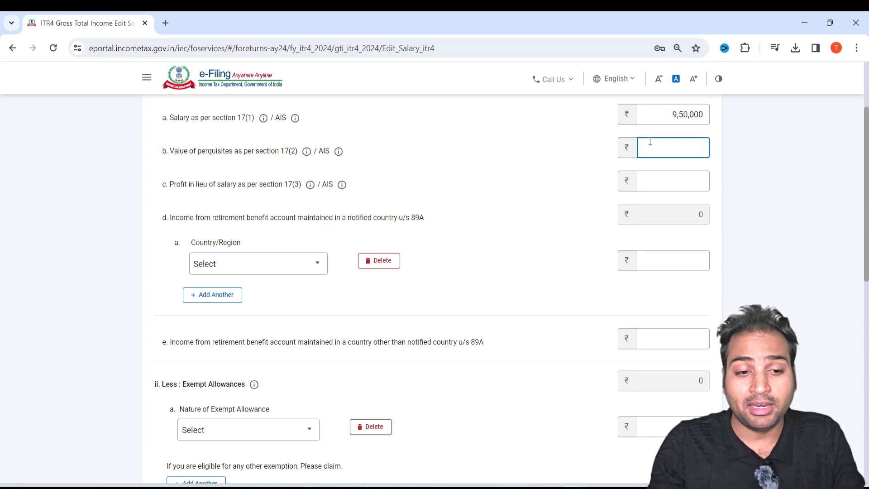
- Examine the available types of exempt allowance in the salary details
scroll(419, 214, "down", 5)
left_click_drag(200, 157, 227, 154)
left_click(260, 198)
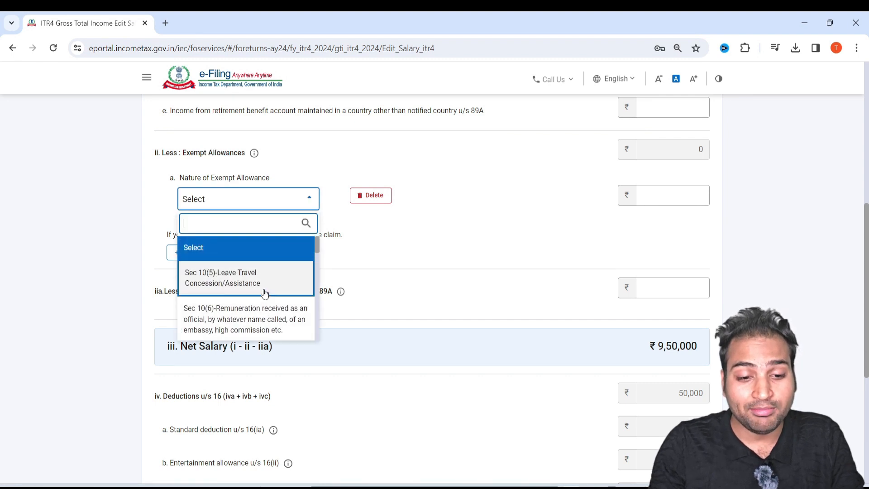
scroll(265, 281, "down", 1)
scroll(266, 303, "down", 4)
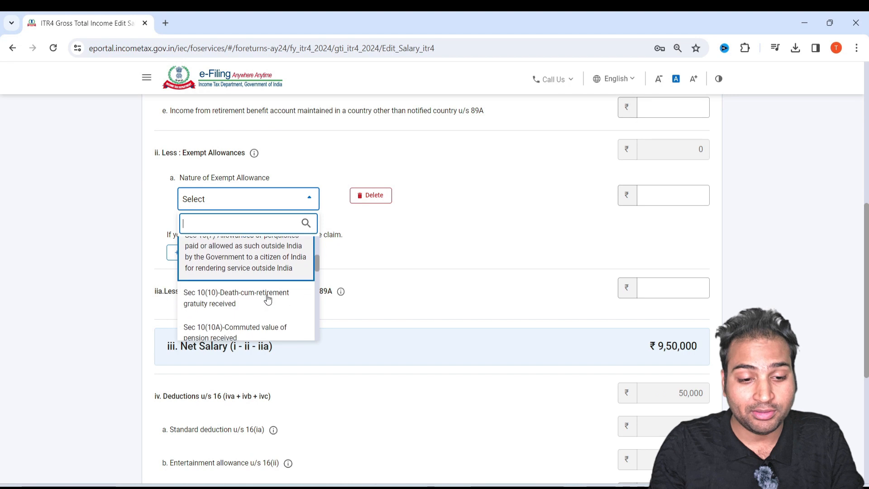
scroll(267, 306, "down", 5)
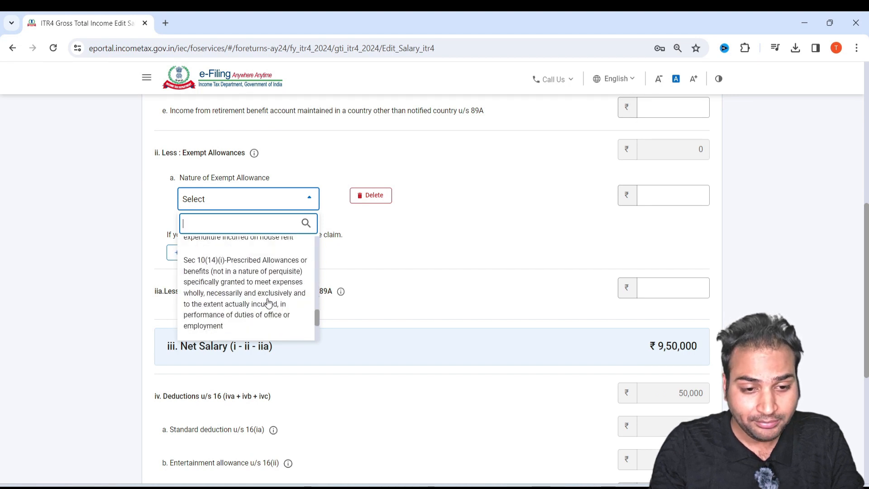
scroll(262, 298, "up", 10)
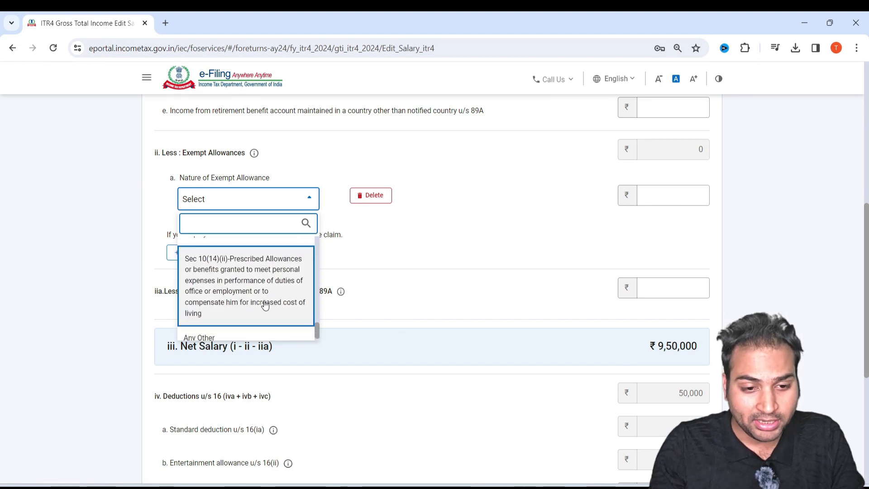
scroll(266, 294, "down", 2)
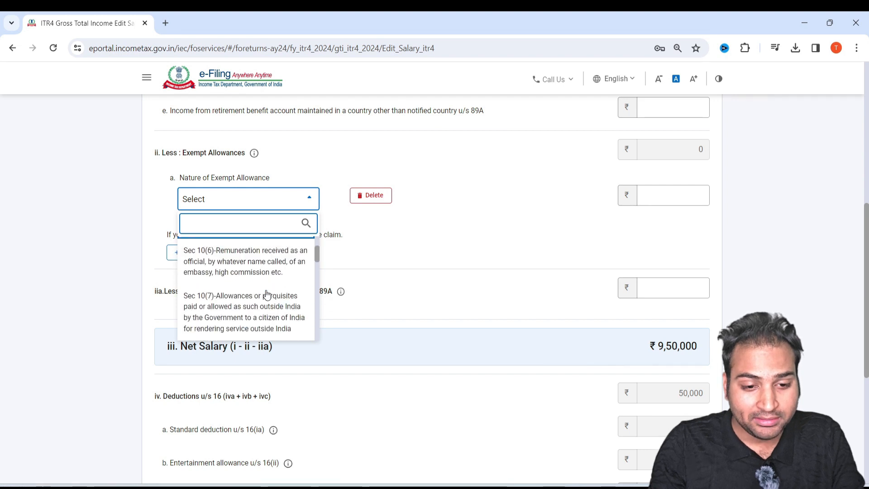
scroll(260, 291, "up", 3)
- Claim the Sec 10(13A) allowance to meet expenditure on house rent as an exempt allowance of 1,20,000
scroll(260, 292, "down", 3)
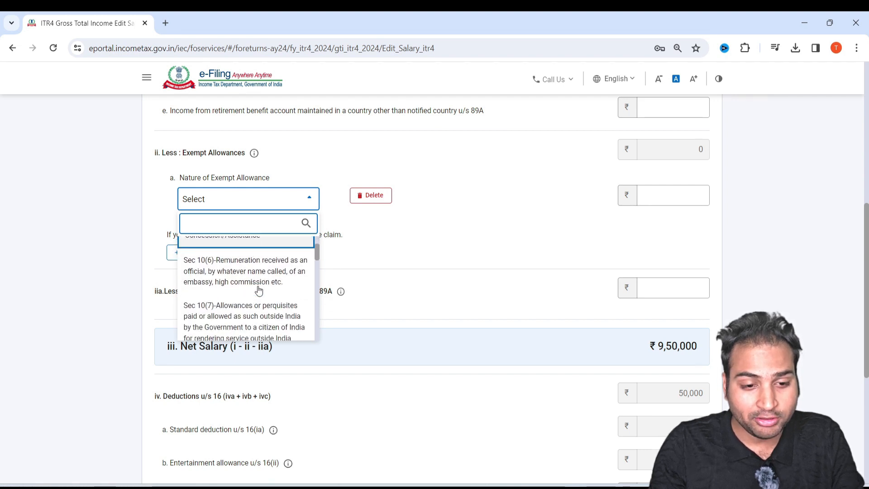
scroll(265, 313, "down", 3)
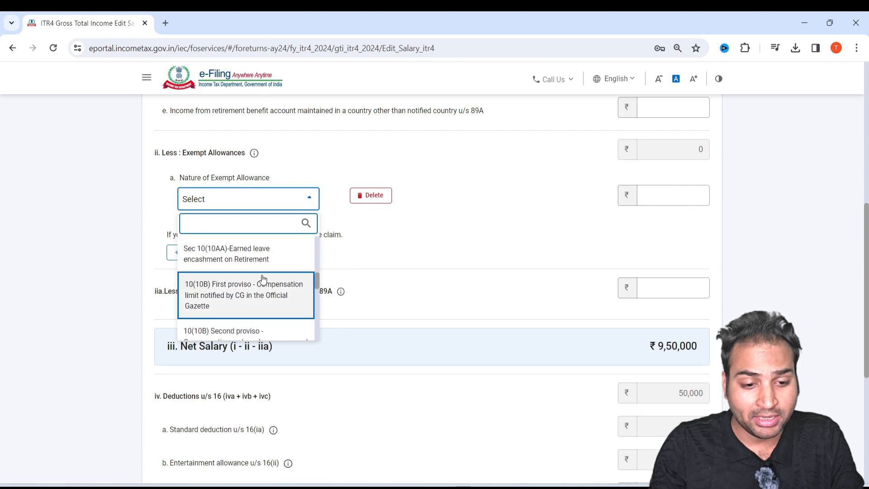
scroll(262, 272, "down", 2)
scroll(262, 274, "down", 1)
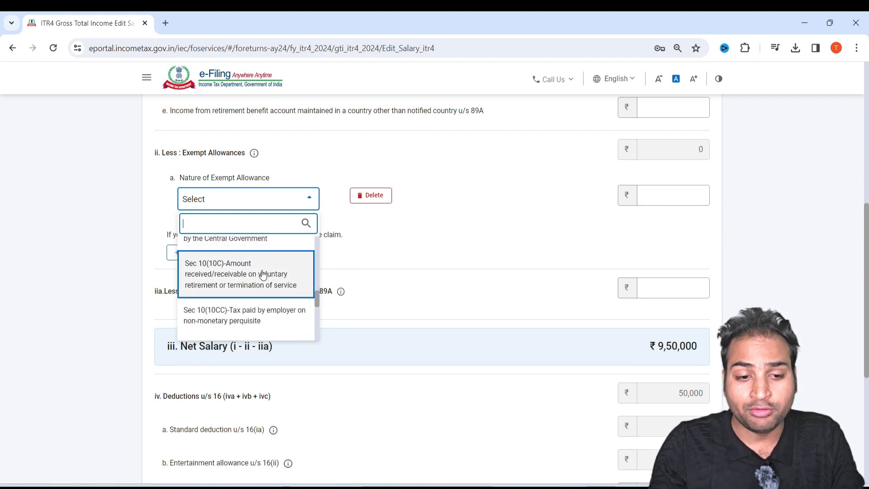
scroll(264, 275, "down", 2)
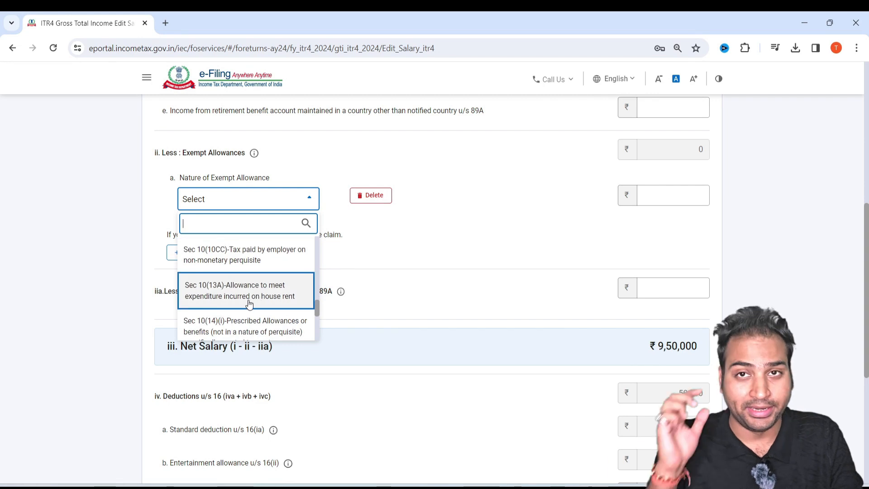
left_click(271, 299)
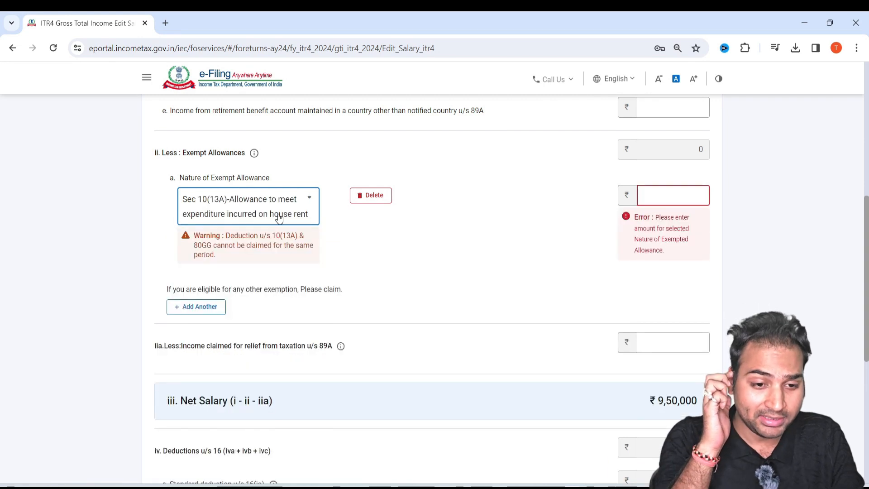
left_click(658, 193)
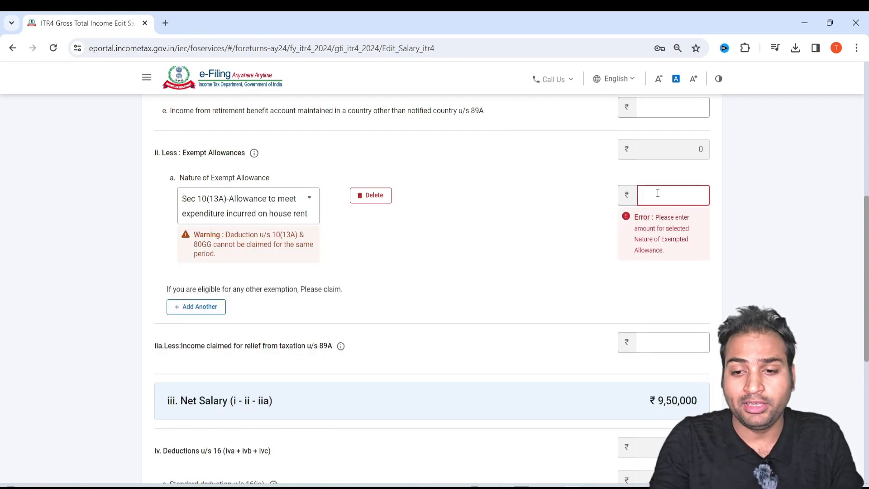
type("120000")
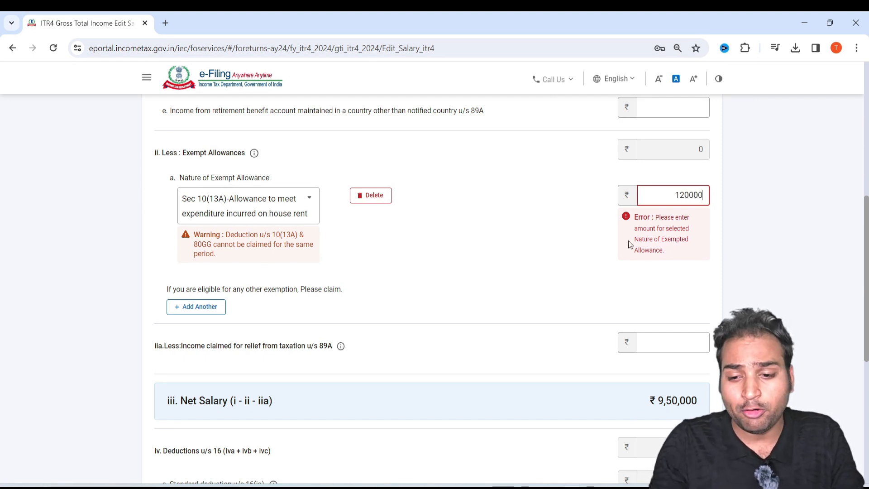
- Enter professional tax u/s 16(iii) of 2,400 under the section 16 deductions and save the salary details
scroll(400, 183, "down", 3)
scroll(460, 366, "down", 4)
scroll(462, 353, "up", 4)
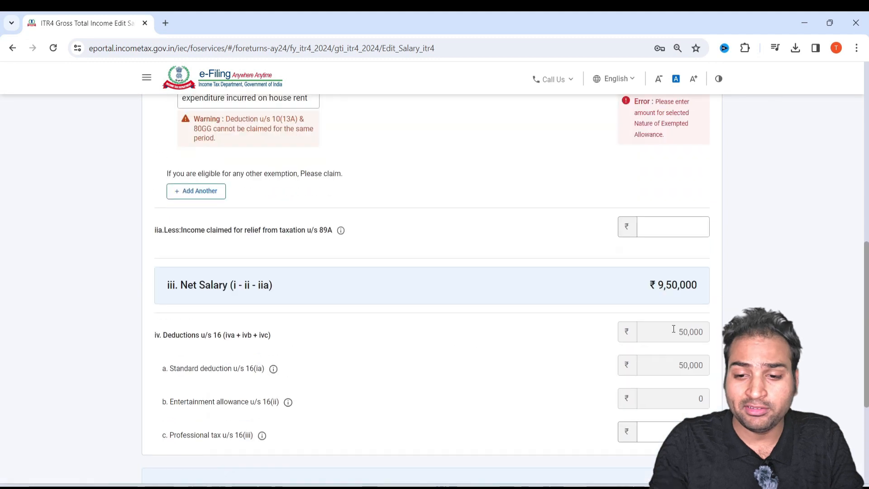
double_click(685, 325)
scroll(543, 316, "down", 4)
left_click(686, 237)
type("2,400")
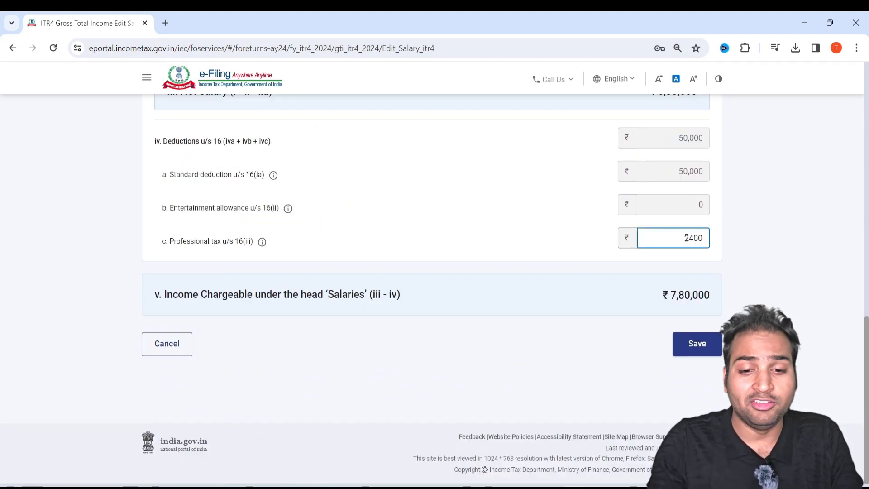
left_click(710, 344)
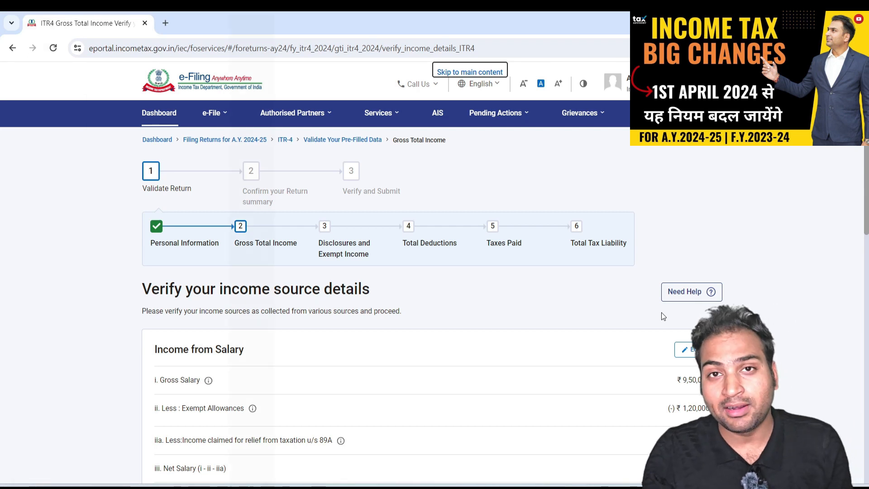
- Review the salary and house property income, and start adding details of income from business or profession
scroll(463, 357, "down", 5)
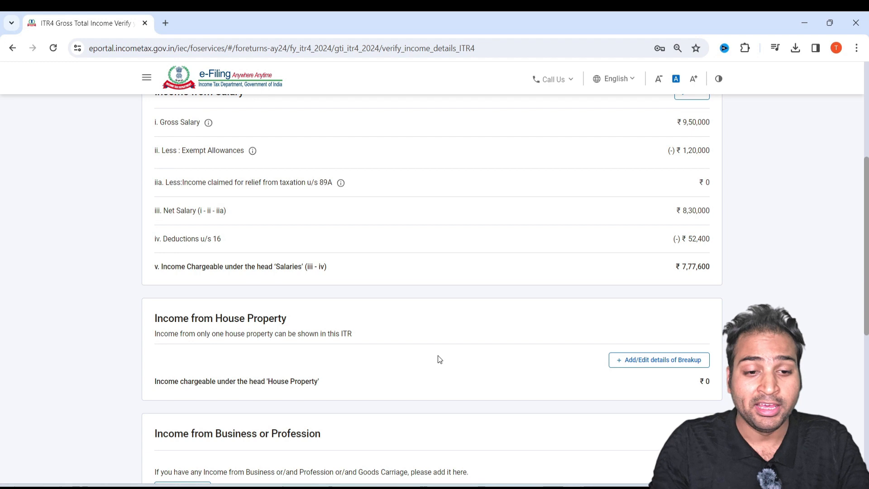
scroll(385, 357, "down", 2)
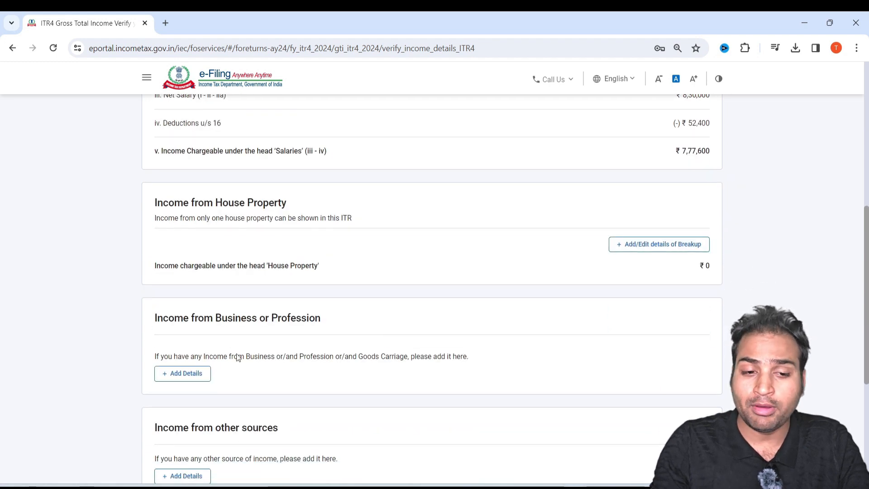
left_click_drag(296, 207, 157, 202)
scroll(287, 221, "down", 1)
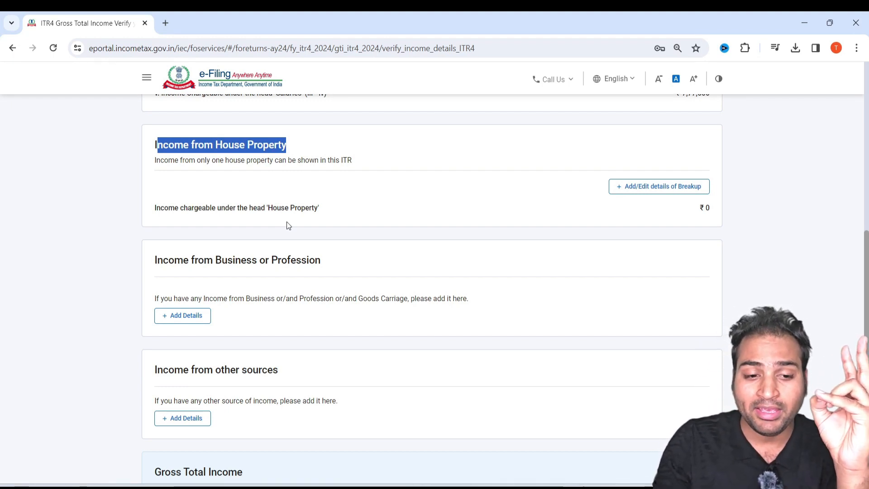
scroll(286, 221, "down", 1)
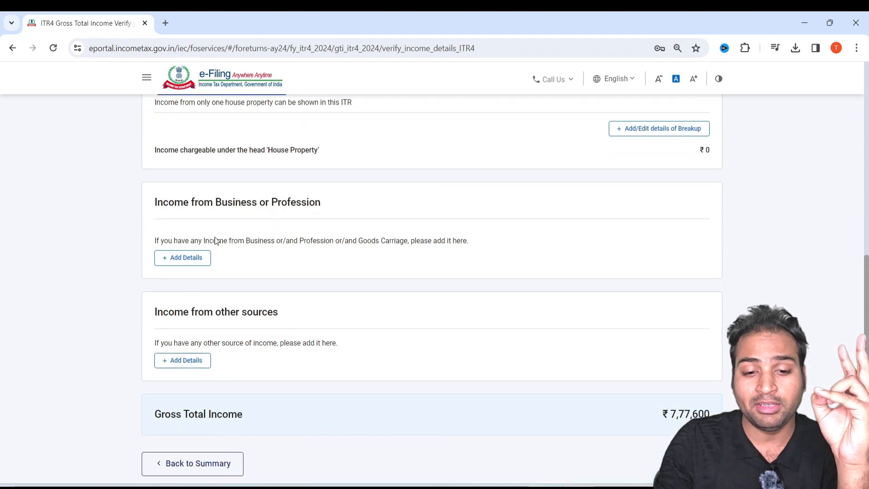
left_click_drag(233, 202, 309, 203)
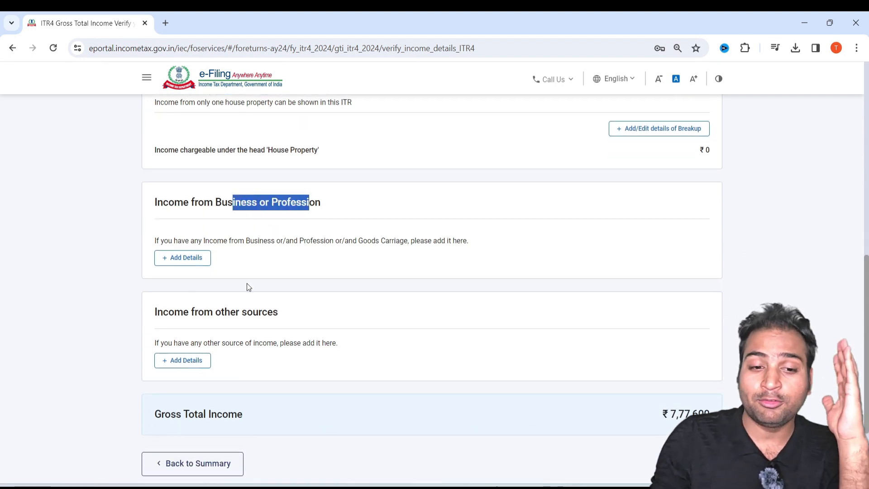
left_click(168, 257)
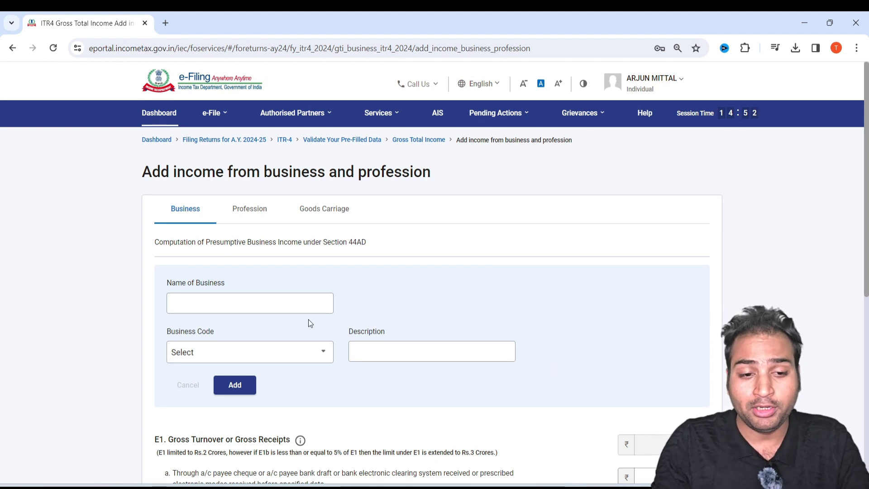
- Compare the presumptive income forms for business under section 44AD and profession under section 44ADA
scroll(281, 320, "down", 5)
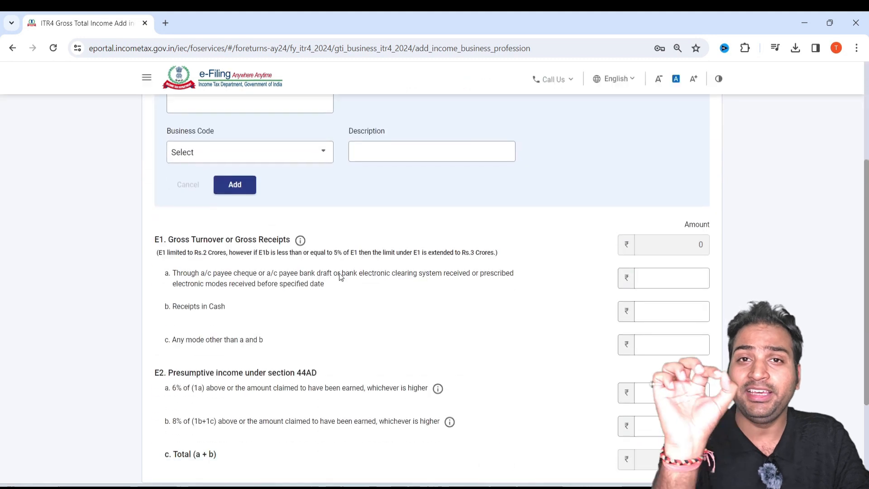
scroll(304, 254, "up", 5)
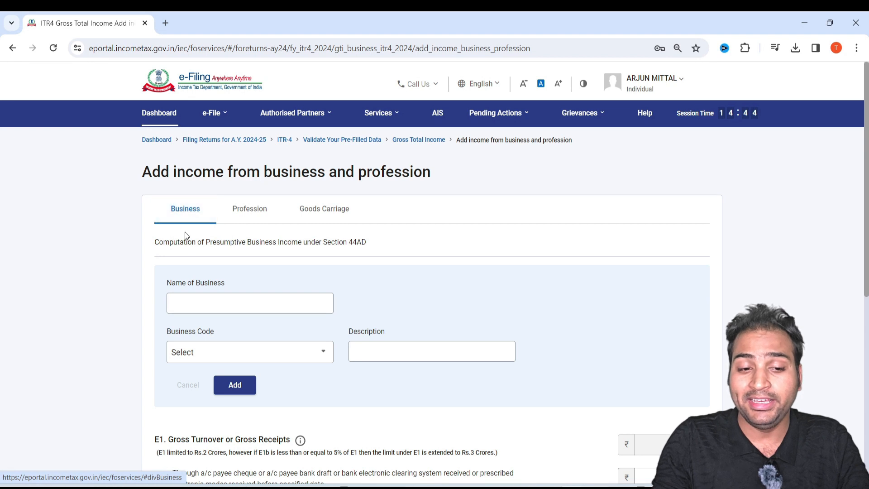
left_click(254, 214)
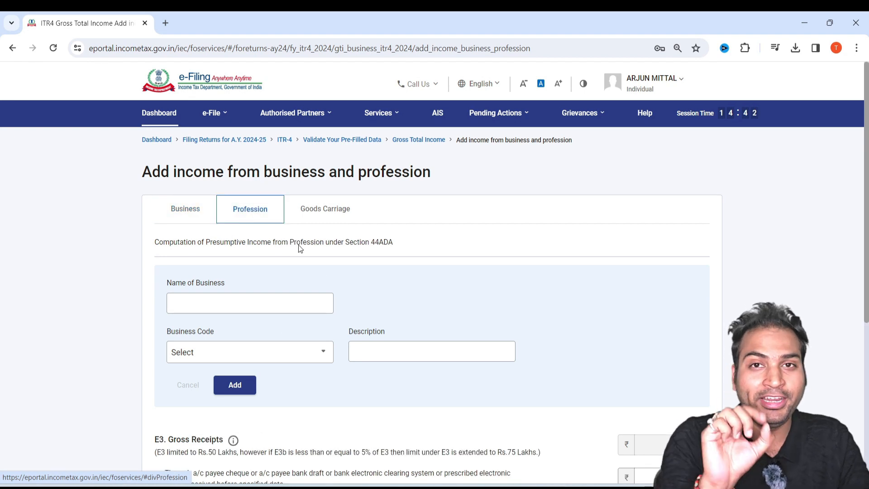
left_click(186, 211)
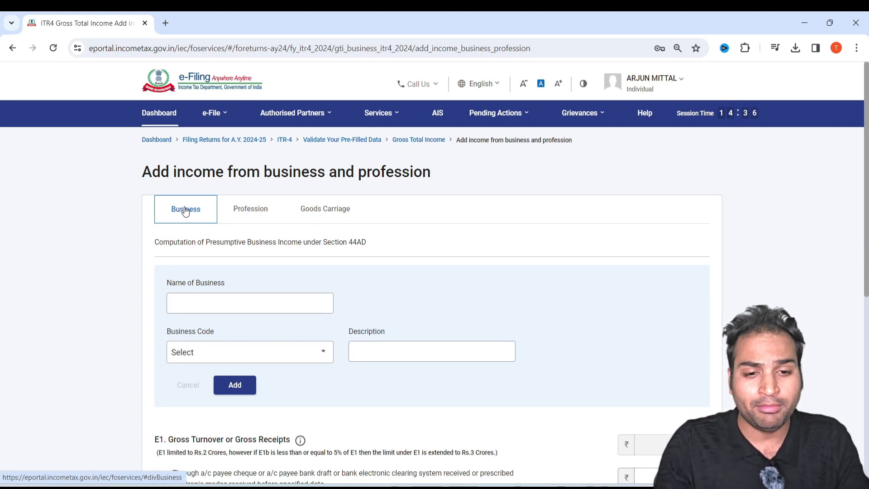
- Enter Tax Advisory as the name of the business in the section 44AD form
scroll(178, 210, "down", 3)
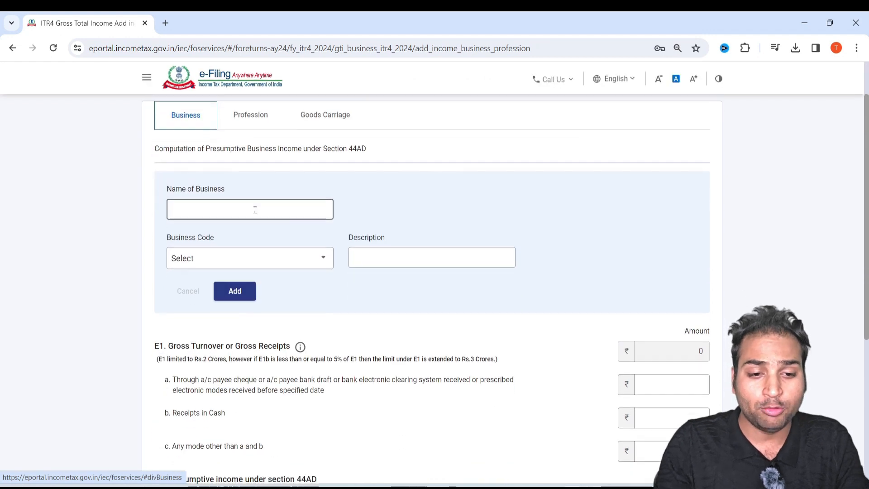
left_click(300, 164)
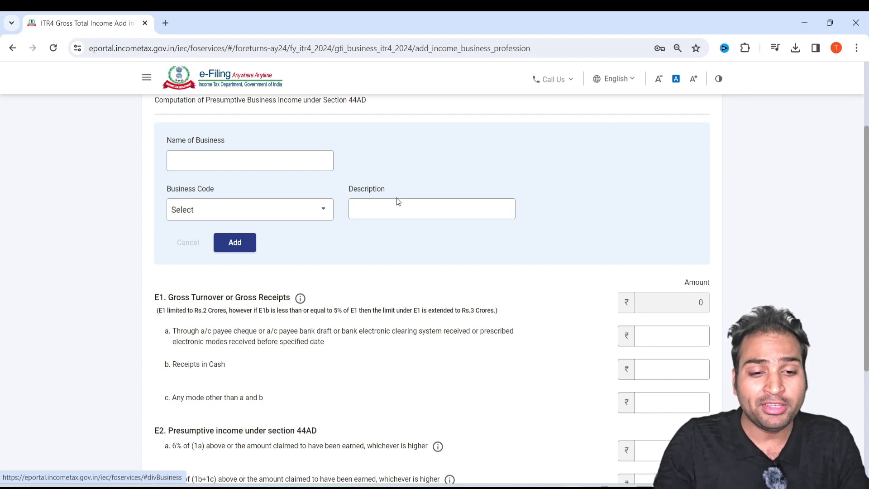
scroll(395, 197, "up", 1)
scroll(298, 220, "down", 1)
left_click(287, 161)
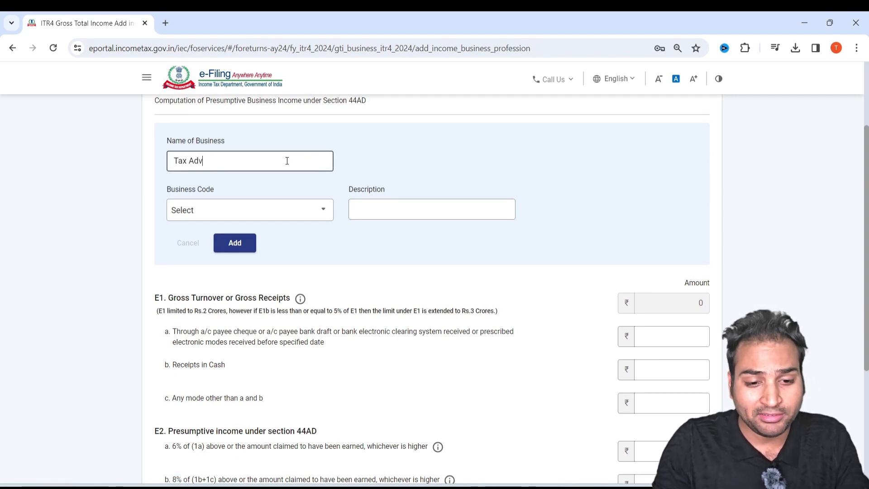
- Assign business code 09027-Wholesale of other products n.e.c to the Tax Advisory business and add it to the section 44AD computation
left_click(287, 206)
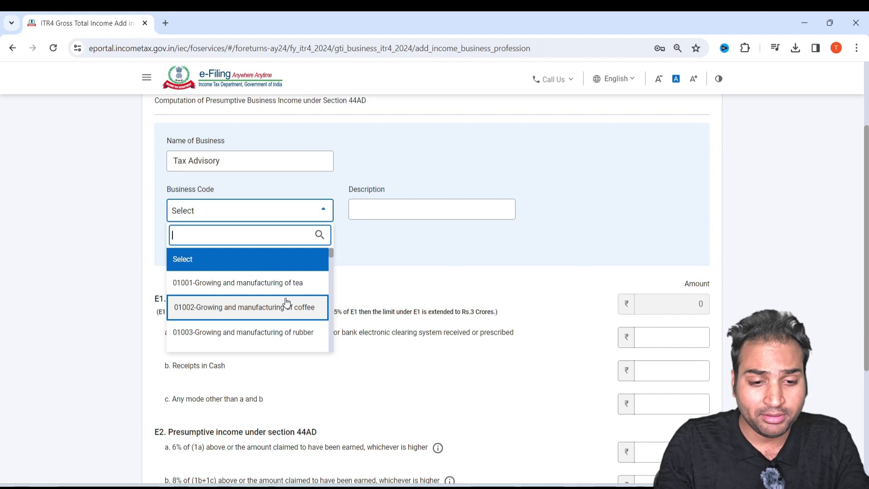
scroll(286, 303, "down", 5)
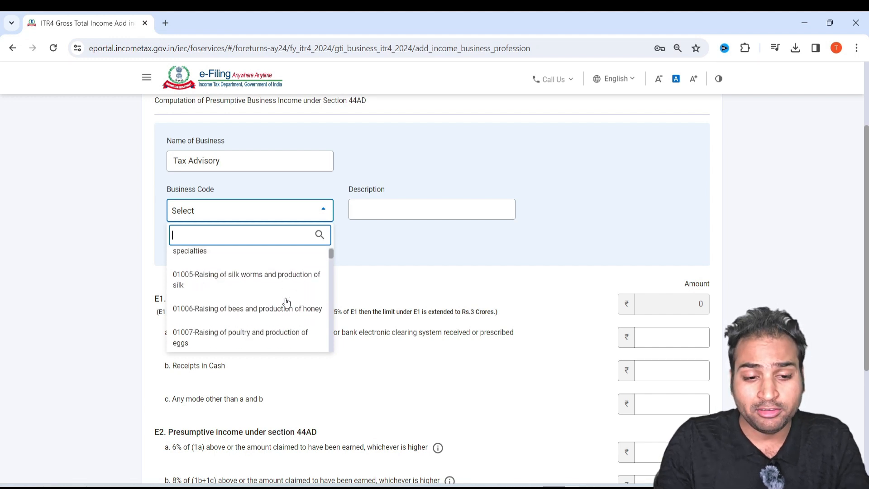
scroll(277, 303, "down", 2)
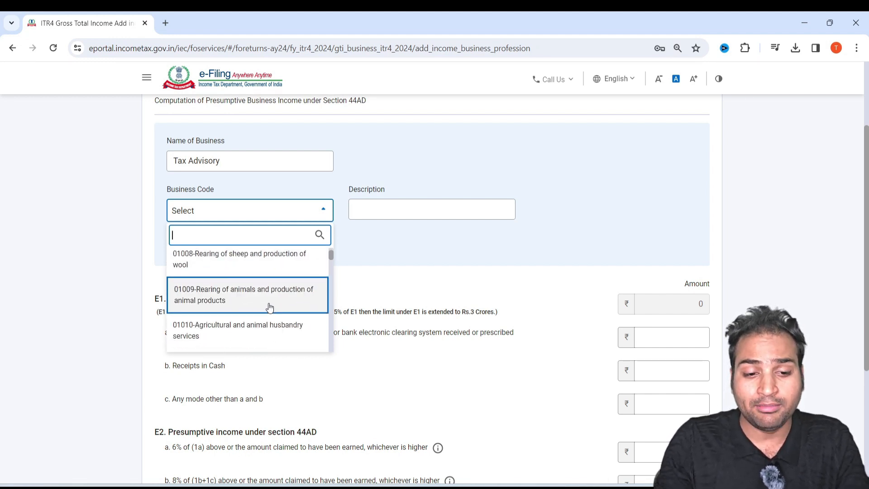
scroll(270, 308, "down", 2)
scroll(269, 306, "down", 4)
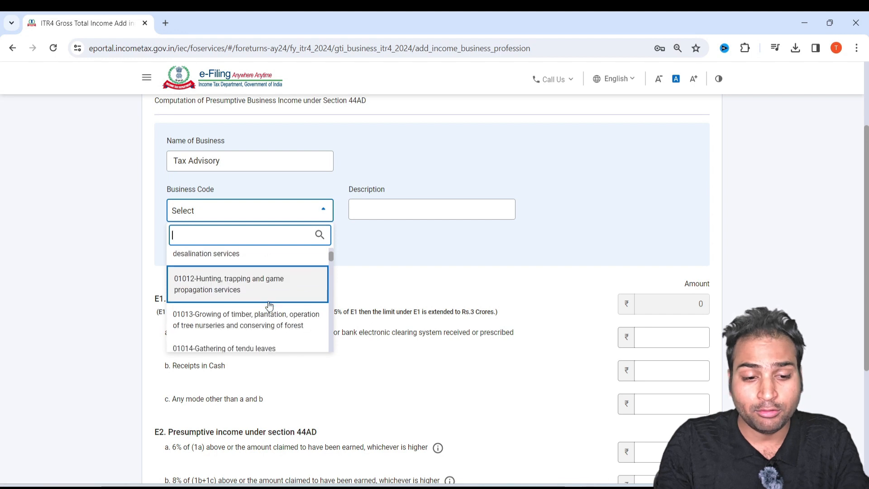
scroll(269, 306, "down", 6)
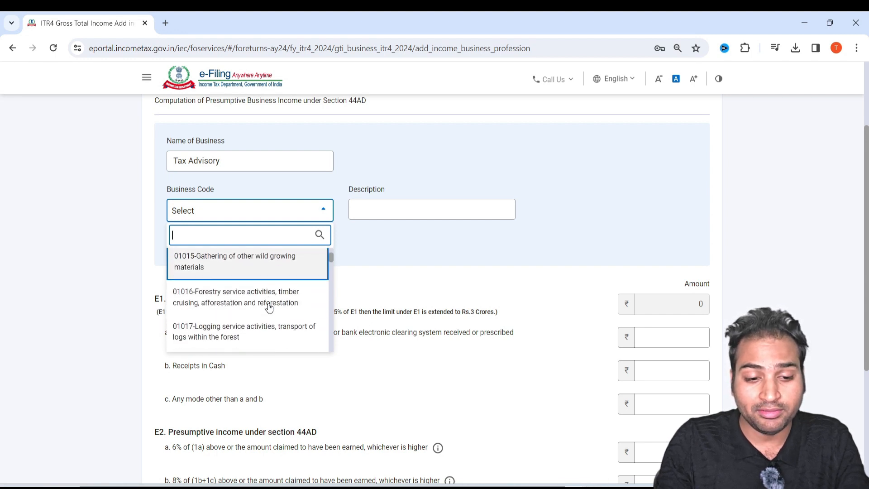
scroll(269, 306, "down", 10)
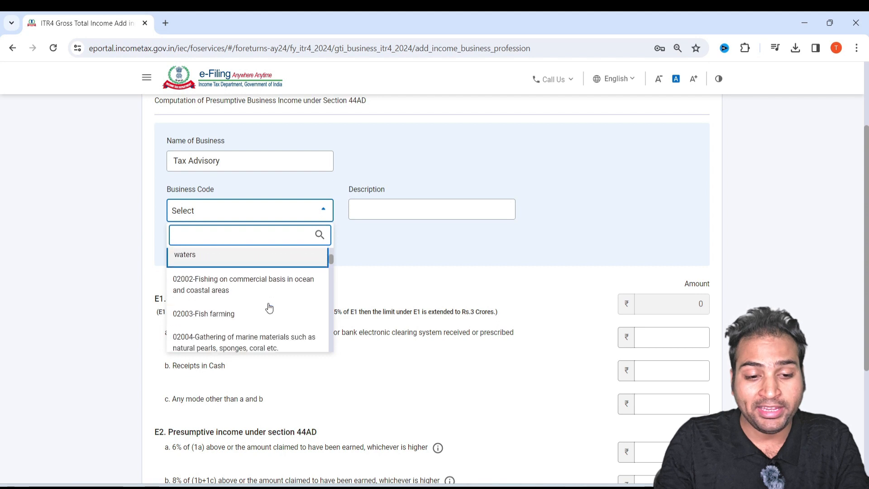
scroll(269, 307, "down", 15)
scroll(268, 307, "down", 12)
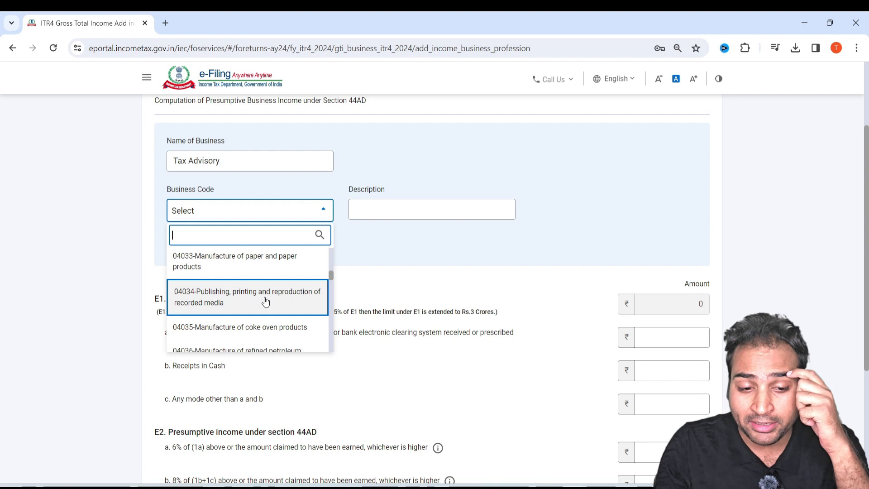
scroll(265, 301, "down", 4)
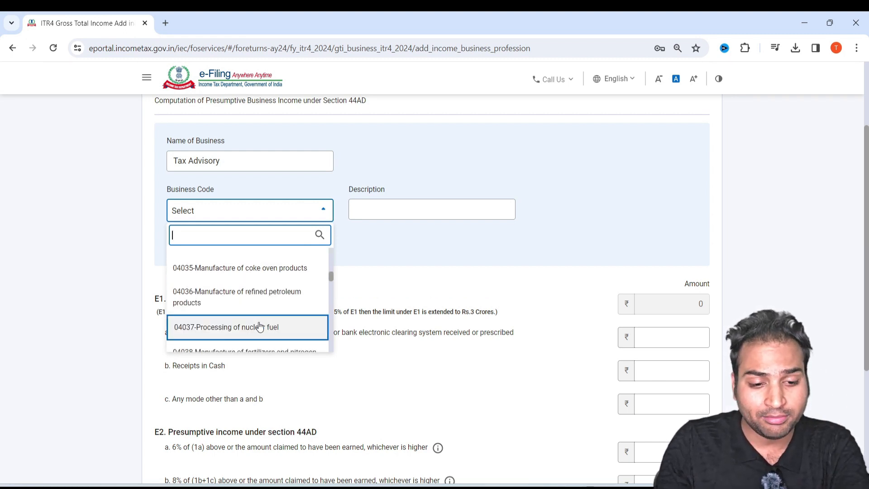
scroll(259, 324, "down", 20)
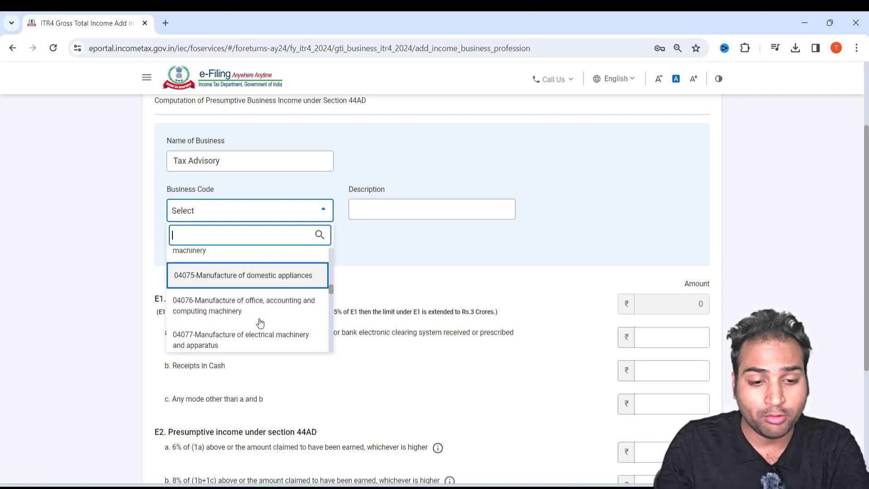
scroll(259, 324, "down", 20)
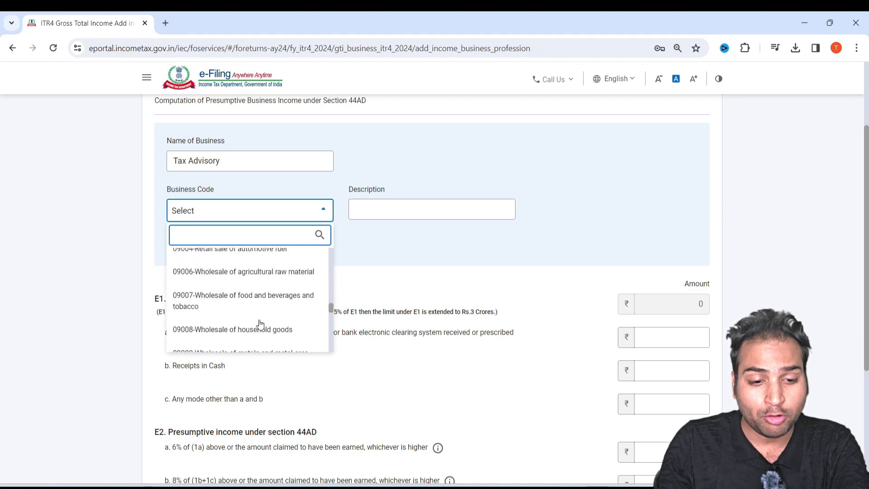
scroll(259, 324, "down", 20)
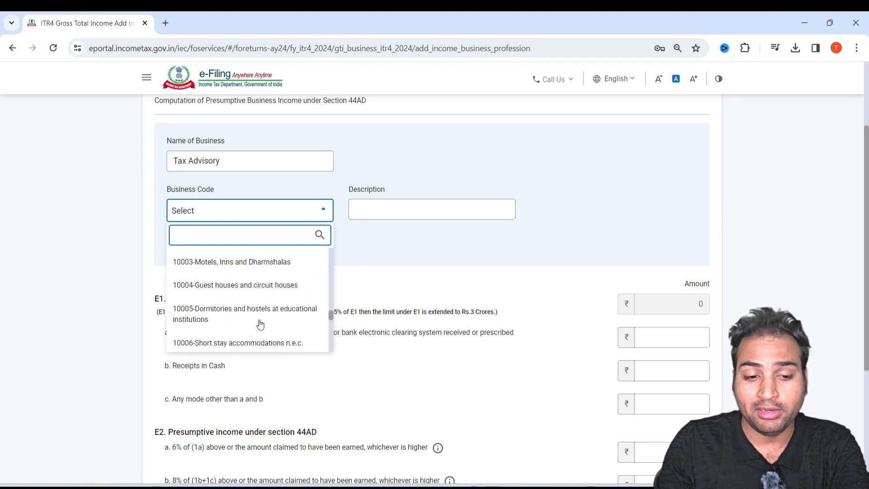
scroll(259, 323, "up", 5)
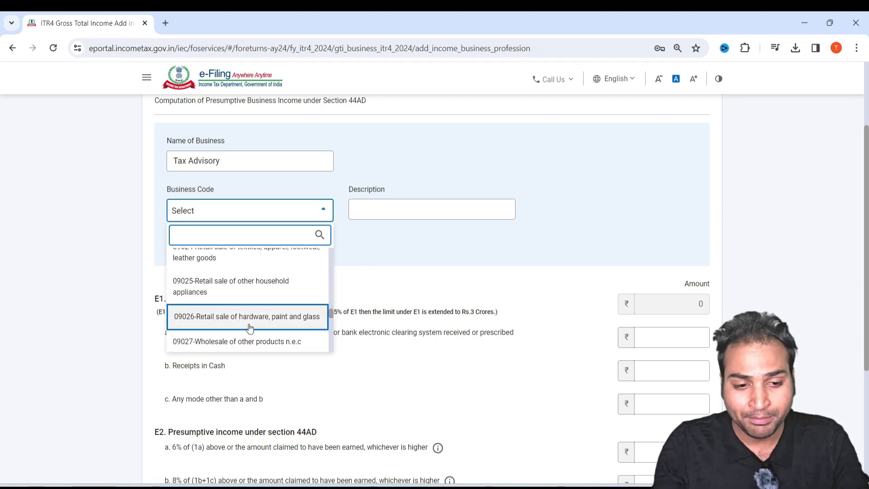
left_click(252, 337)
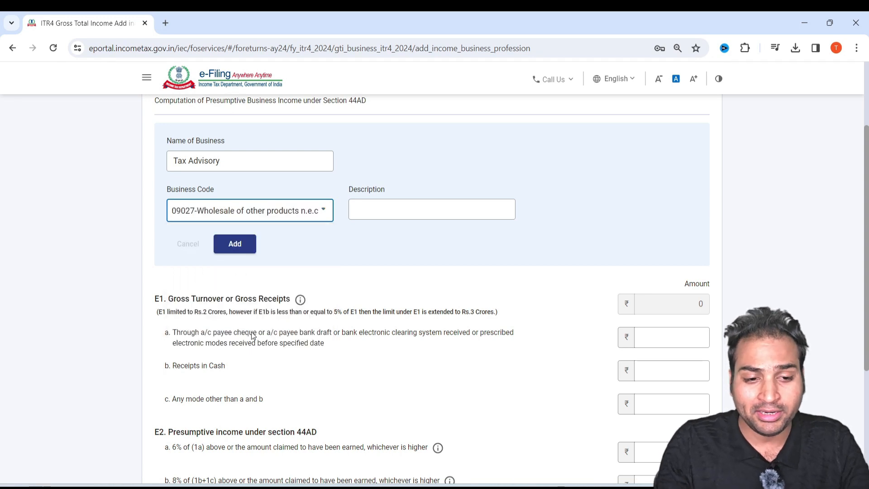
scroll(264, 263, "up", 3)
scroll(264, 317, "down", 3)
left_click(246, 253)
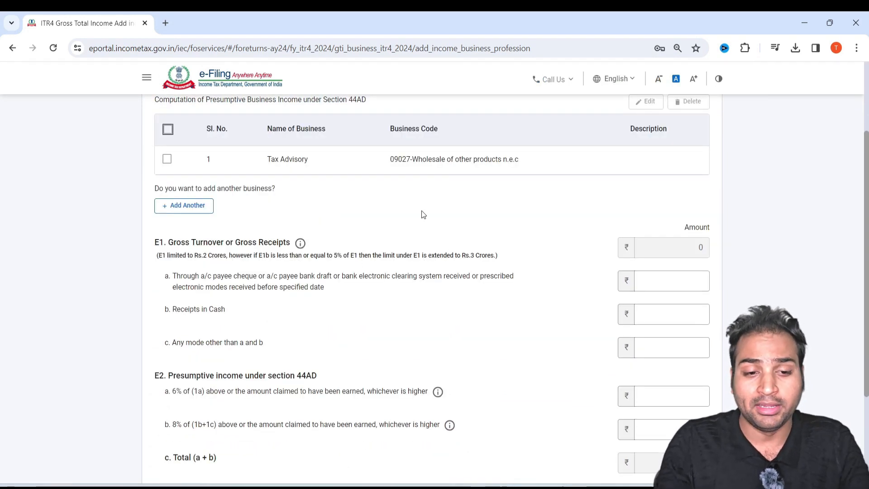
- Examine the E1 gross turnover section, including its turnover limit note and the description of receipts through banking or electronic modes
scroll(423, 214, "up", 3)
scroll(349, 211, "down", 3)
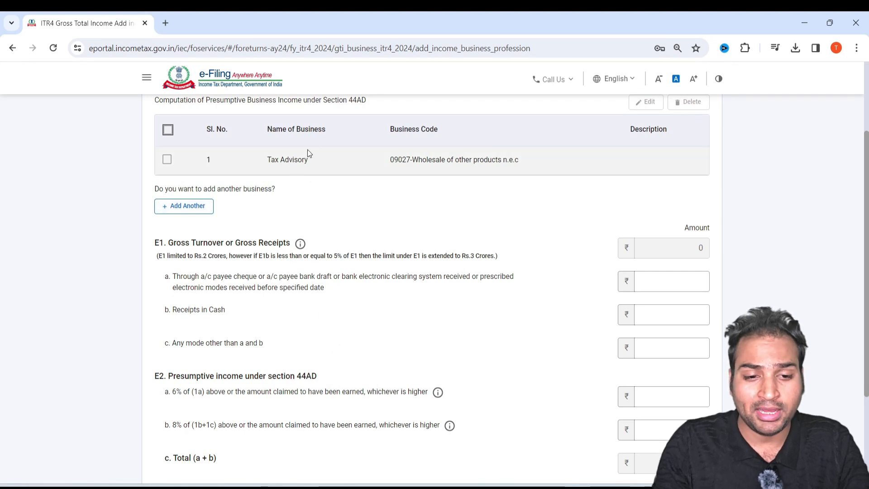
scroll(461, 173, "down", 1)
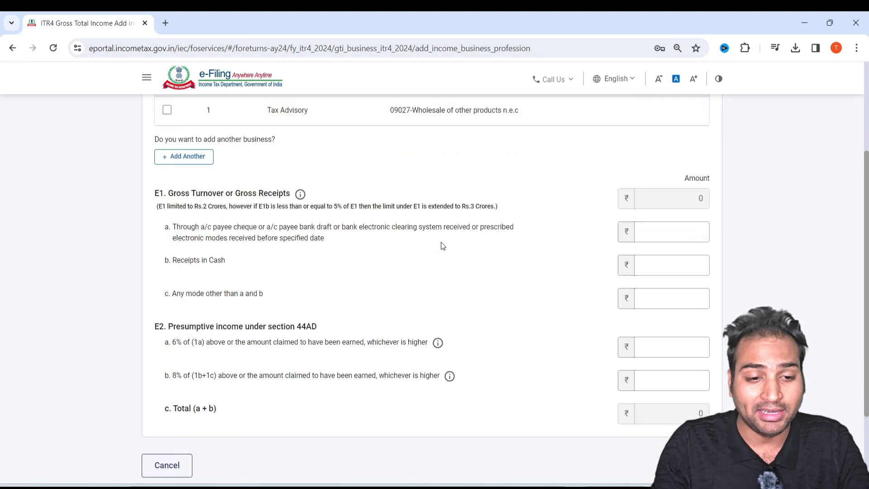
scroll(305, 165, "up", 2)
scroll(574, 301, "down", 2)
scroll(574, 301, "down", 1)
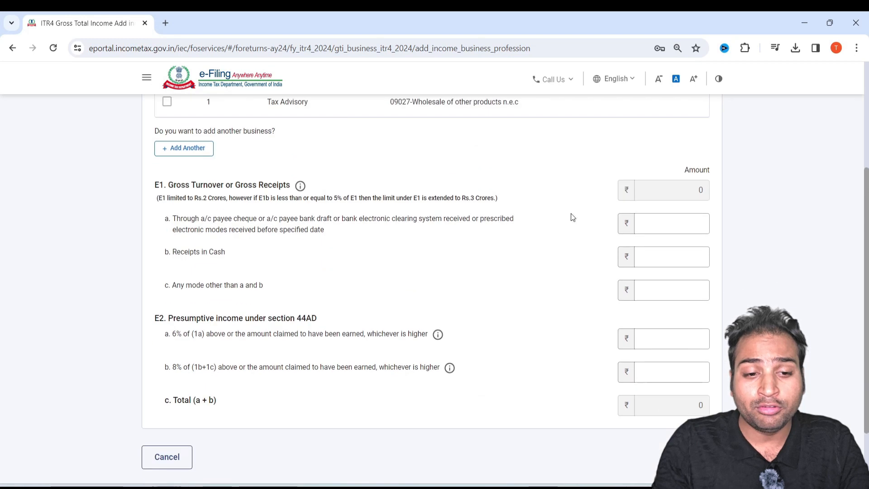
left_click_drag(172, 187, 256, 187)
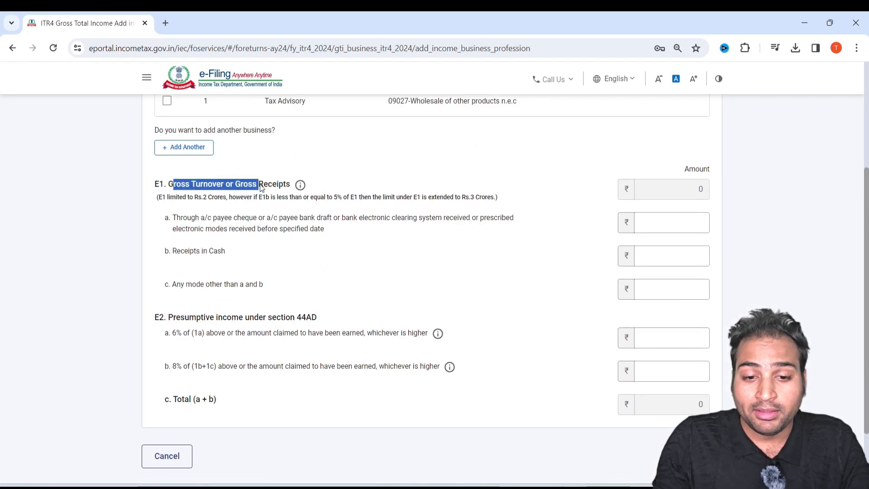
left_click(196, 201)
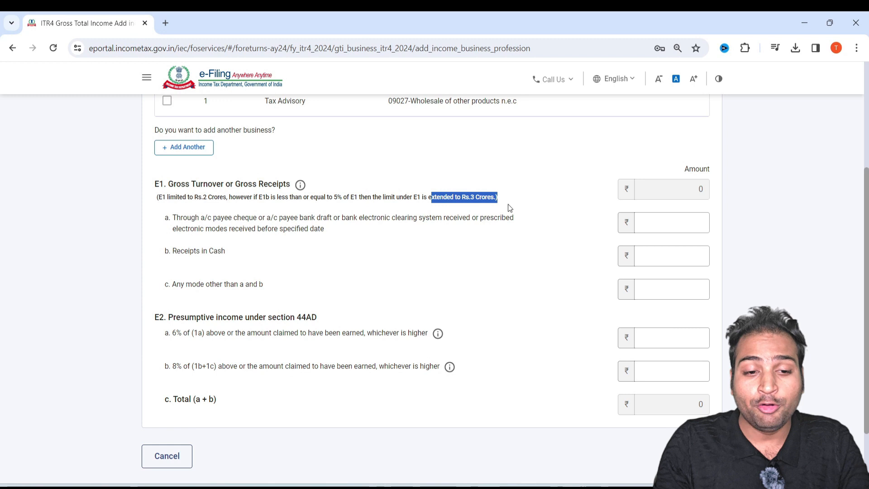
left_click_drag(188, 225, 224, 233)
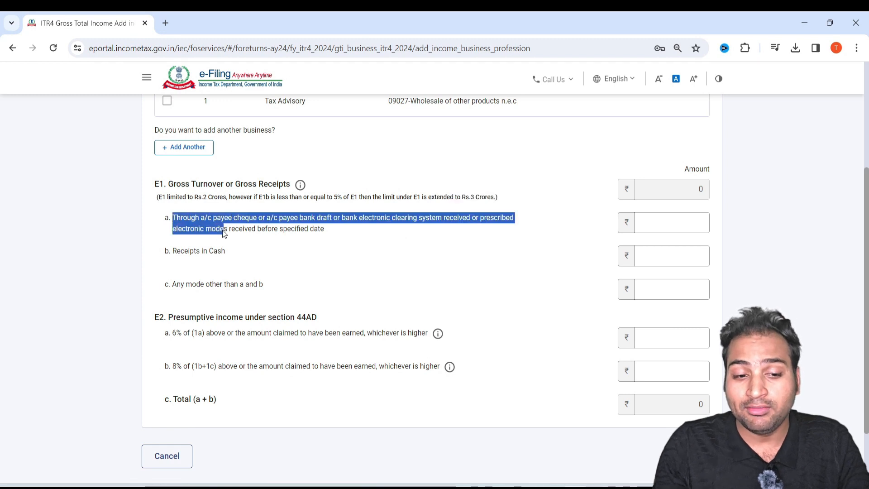
left_click(260, 220)
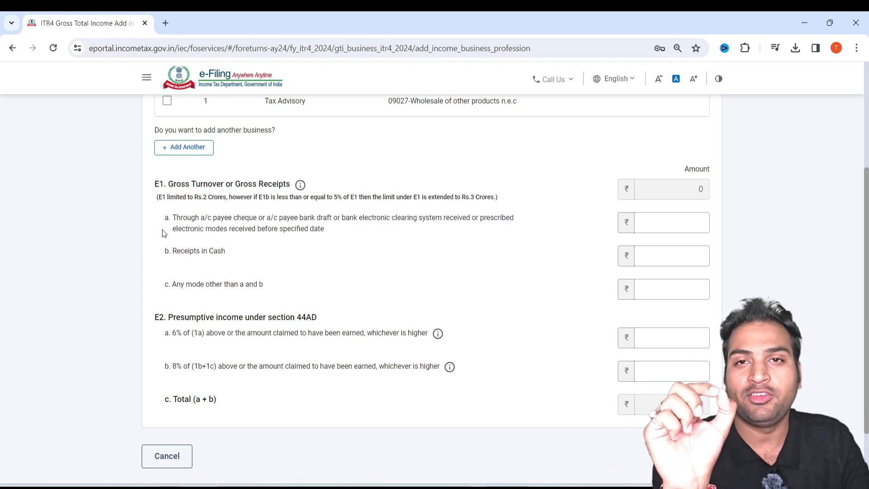
left_click_drag(177, 222, 265, 230)
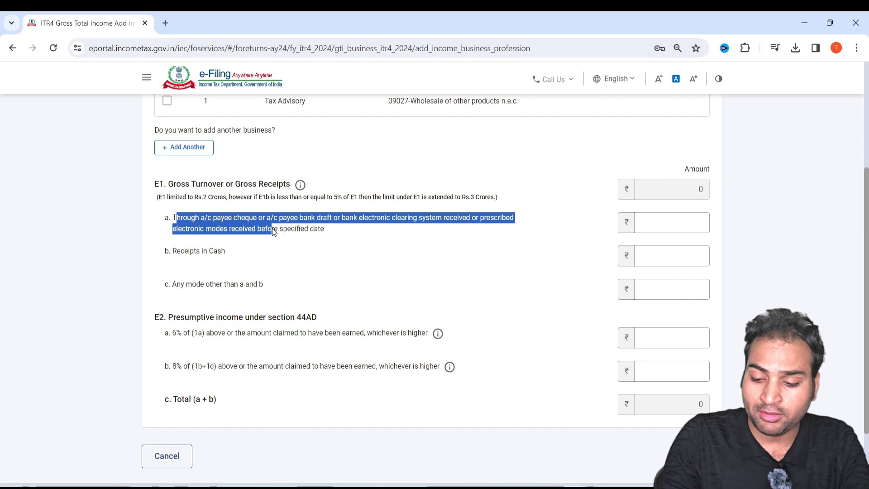
- Enter gross receipts of 65,00,000 through bank or electronic modes and 3,50,000 in cash under E1
left_click(663, 230)
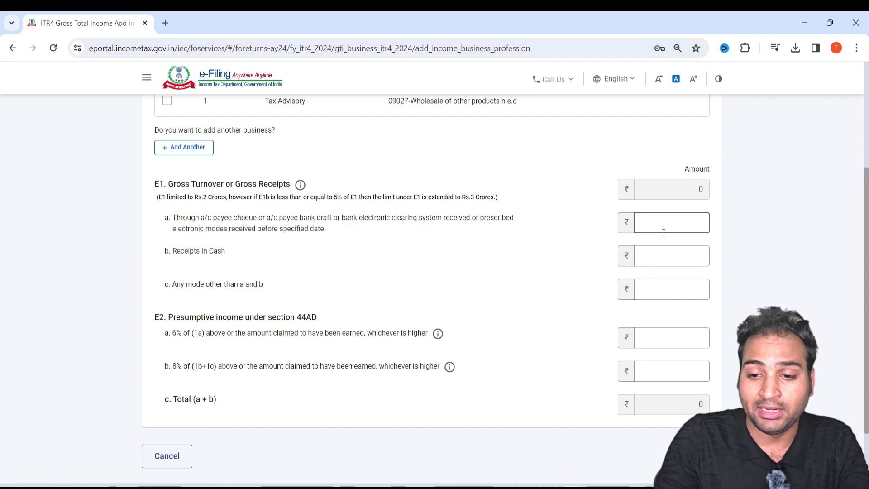
type("650000")
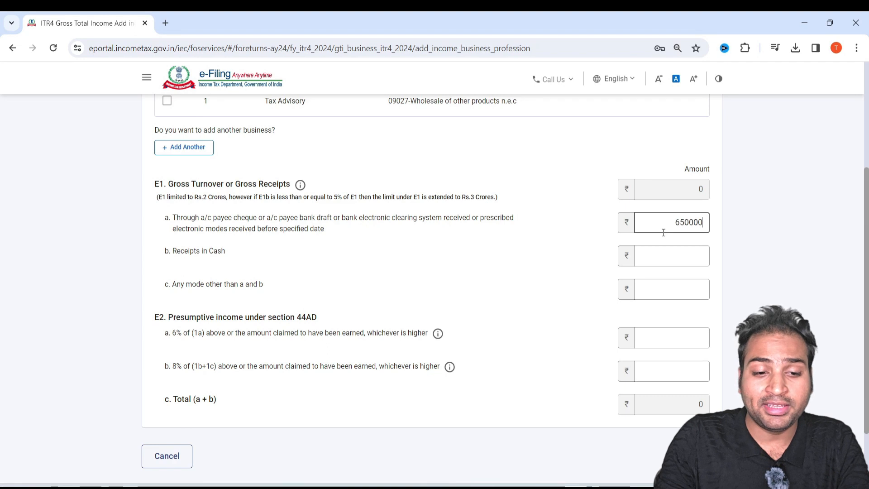
type("0")
left_click_drag(224, 254, 200, 253)
left_click(666, 252)
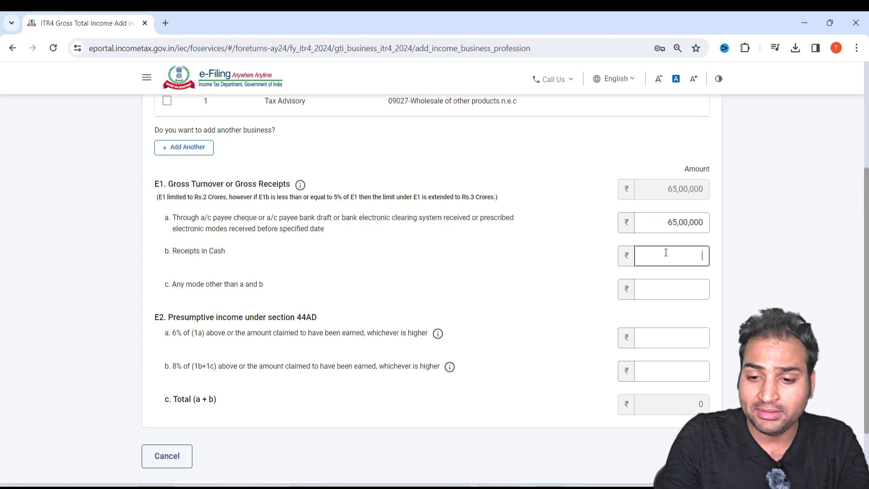
type("3")
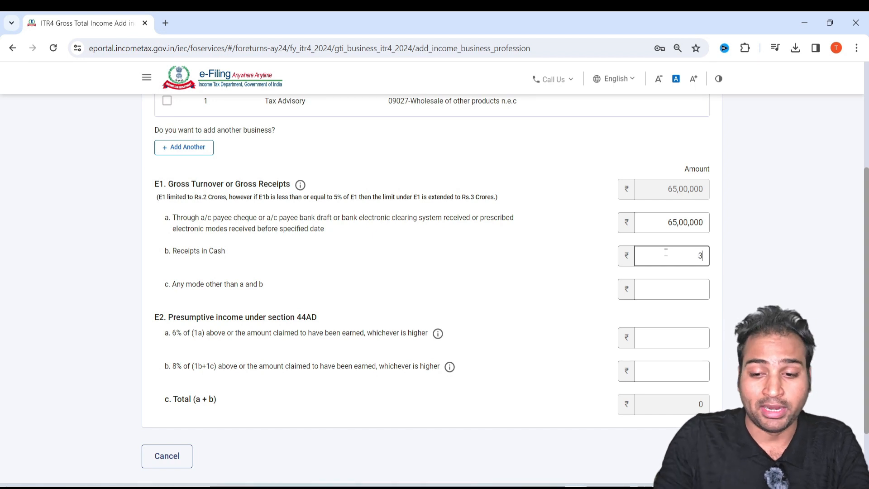
type("50000")
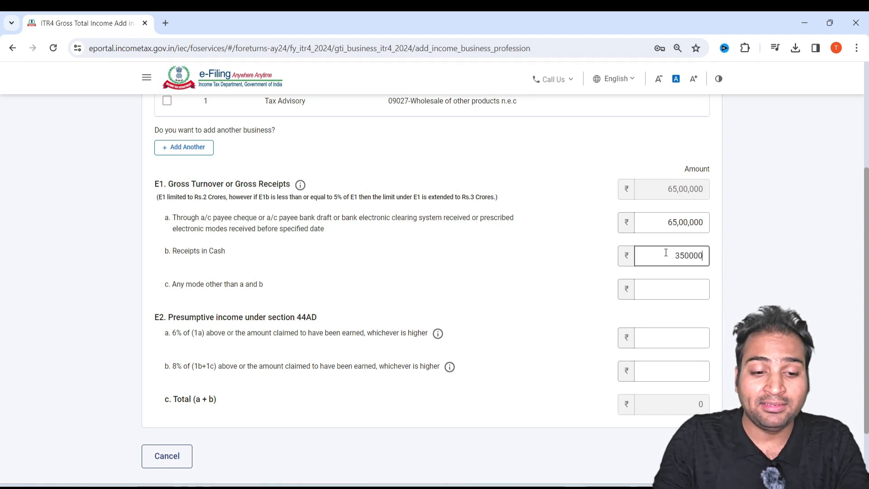
left_click(752, 304)
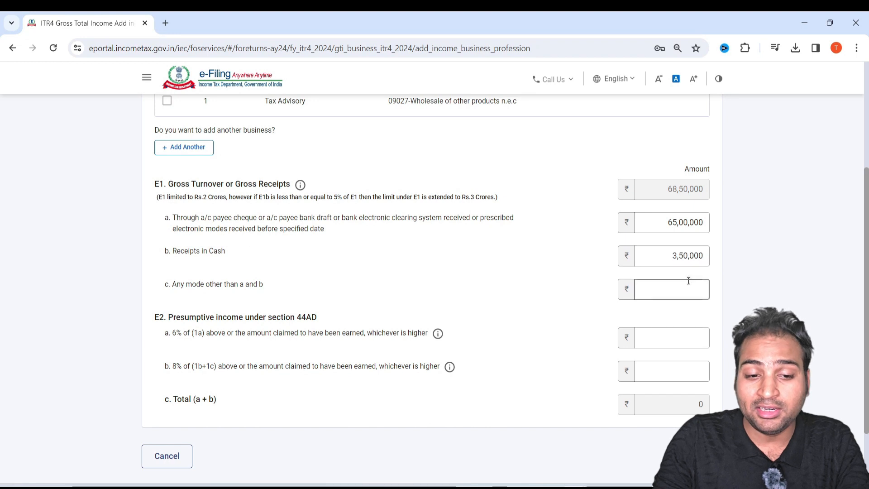
- Enter section 44AD presumptive income of 6,50,000 in the 6% row and 35,000 in the 8% row, and save the business income details
left_click_drag(173, 335, 205, 335)
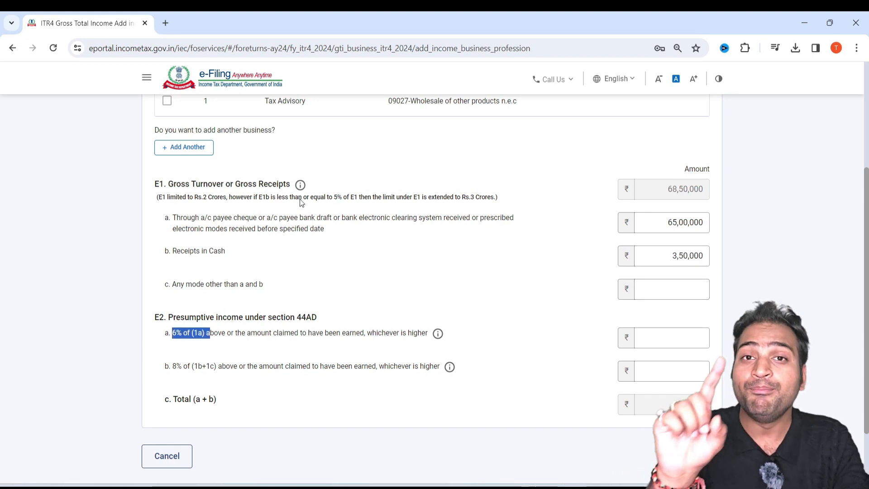
left_click_drag(207, 218, 311, 217)
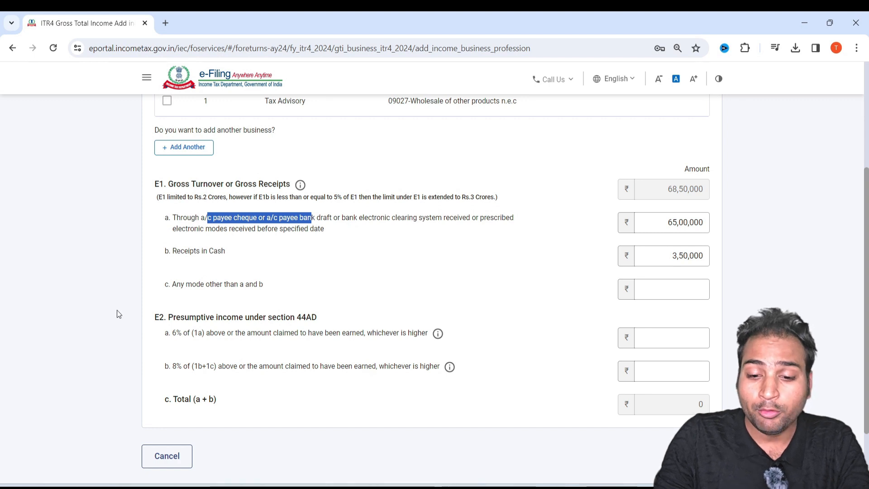
left_click(197, 371)
left_click_drag(196, 368, 239, 368)
left_click(369, 371)
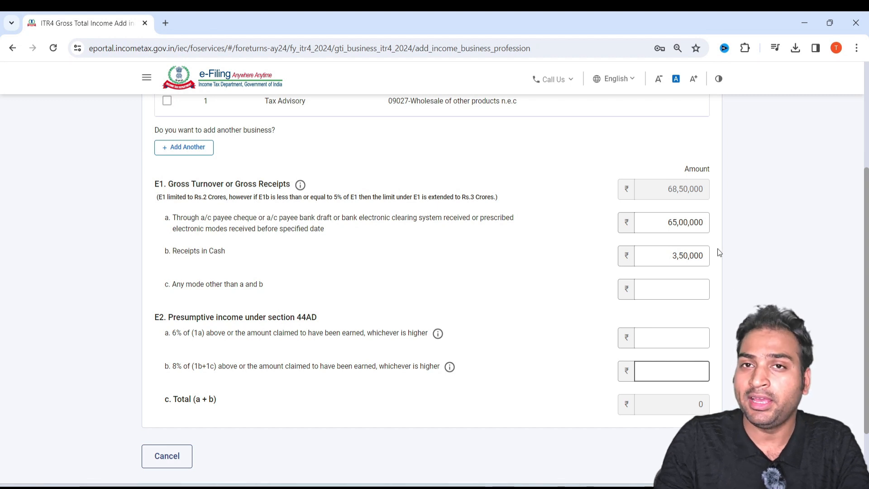
left_click_drag(182, 335, 205, 334)
left_click(676, 340)
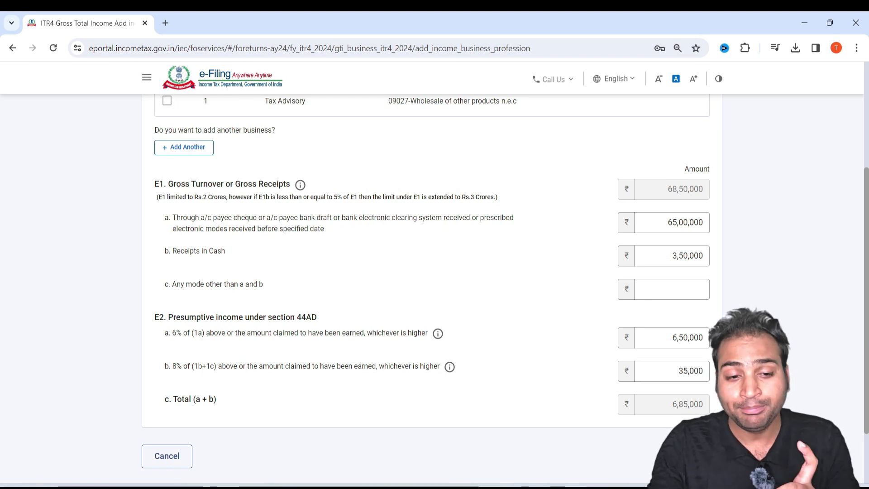
left_click(697, 456)
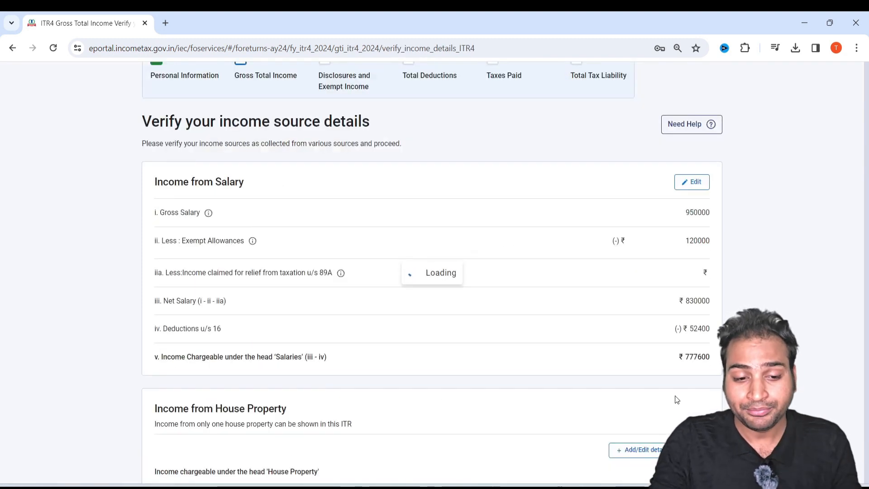
- Review the income chargeable under business or profession, and start adding details of income from other sources
scroll(300, 295, "down", 9)
scroll(263, 330, "down", 6)
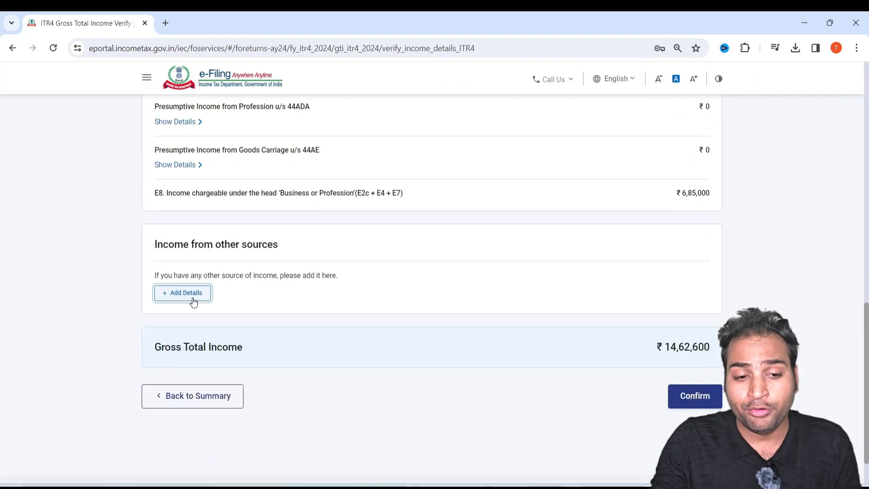
left_click(193, 299)
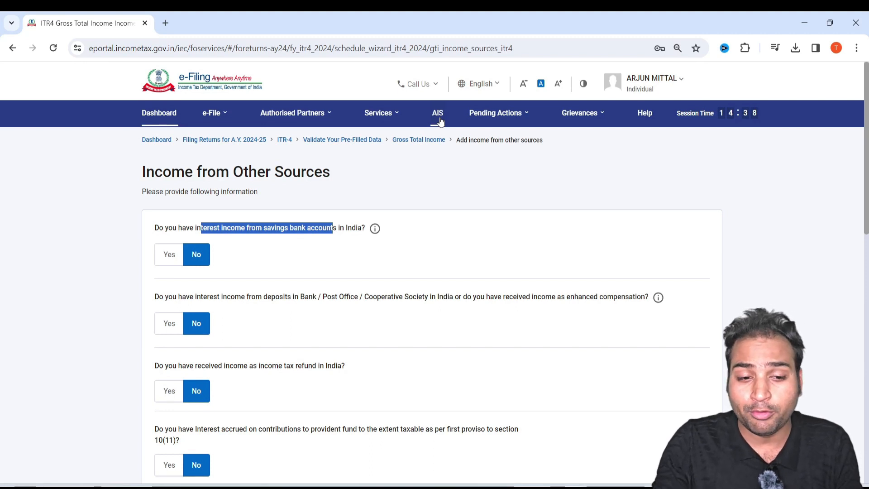
- Declare savings bank interest of 8,000 and deposit interest of 2,500 under income from other sources
scroll(262, 252, "down", 2)
left_click_drag(263, 212, 273, 214)
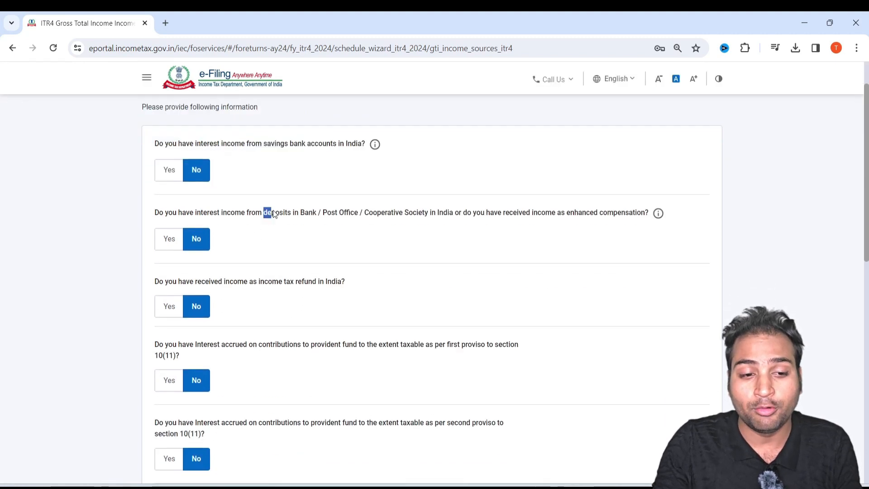
left_click(170, 240)
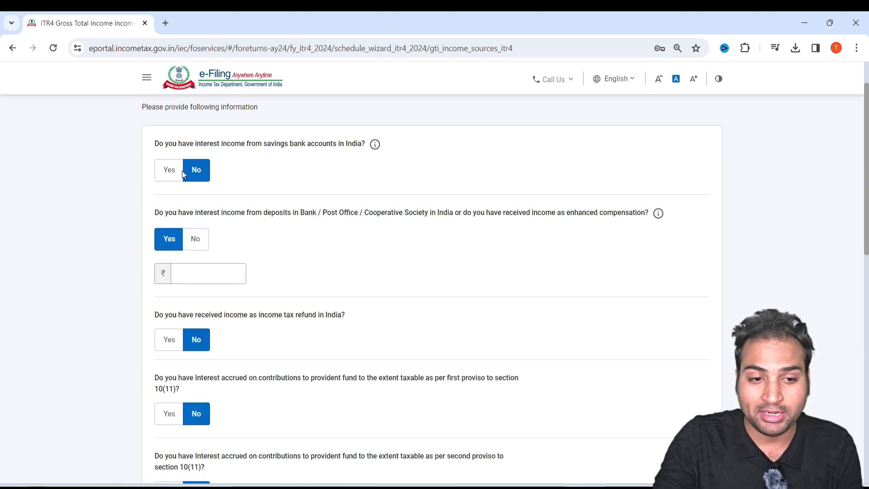
left_click(166, 173)
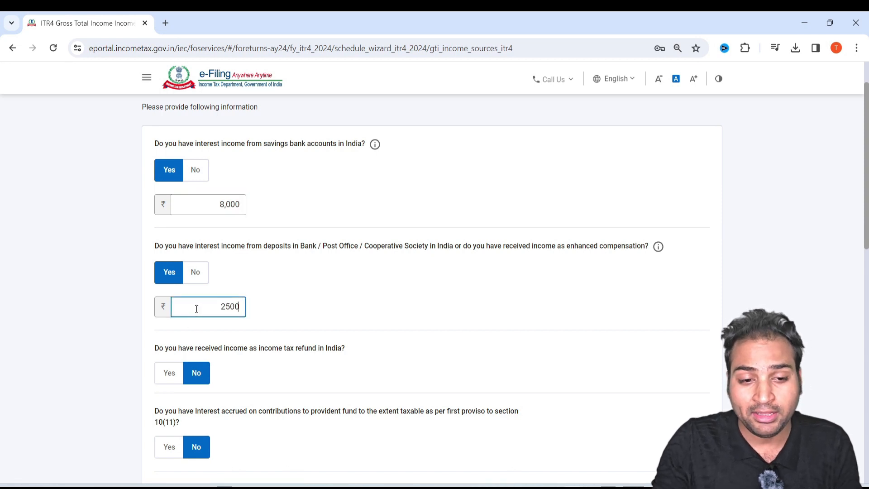
- Declare income tax refund income of 45,000 under income from other sources
scroll(209, 247, "down", 4)
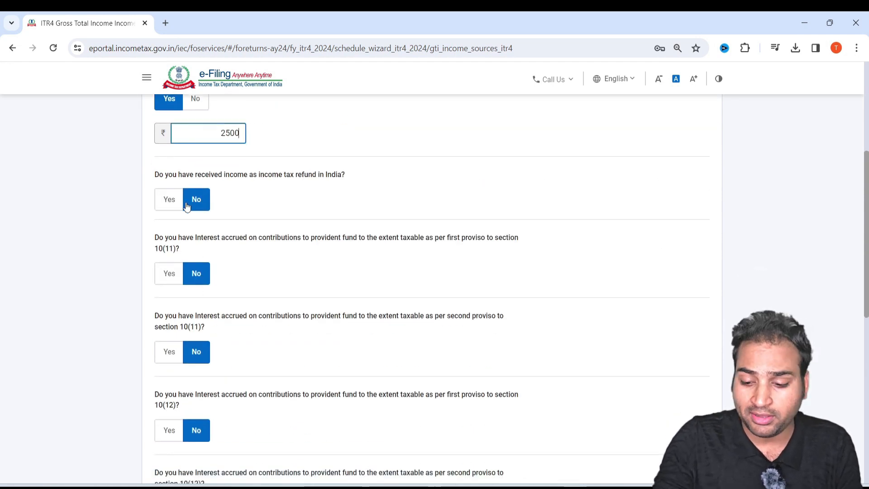
left_click(169, 200)
left_click(215, 234)
type("45000")
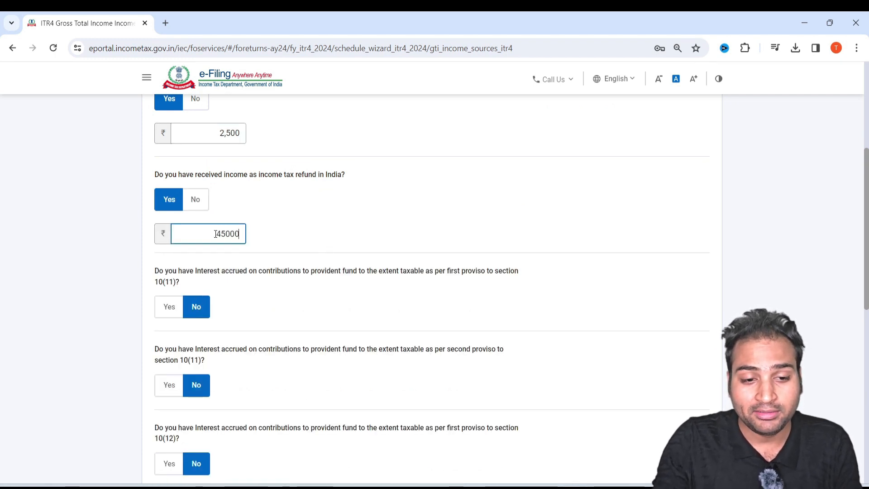
- Declare dividend income of 28,000, leaving the provident fund, family pension and any other income questions at No
scroll(226, 249, "down", 5)
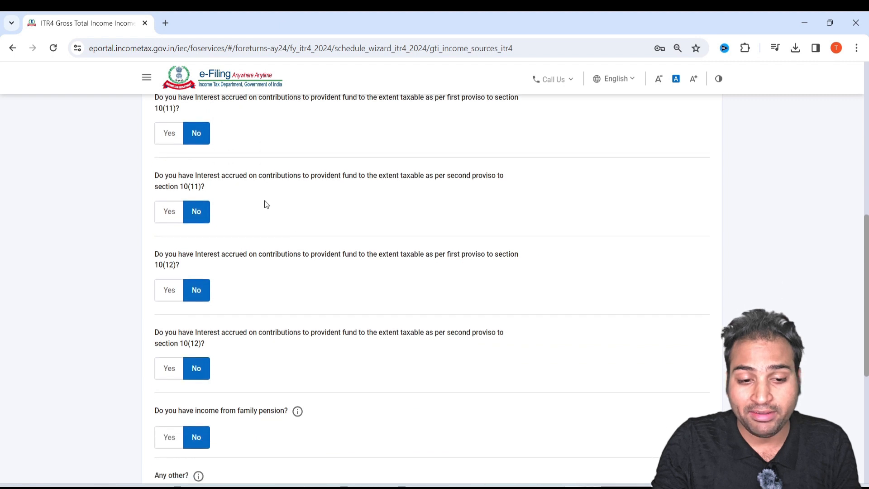
scroll(253, 240, "down", 4)
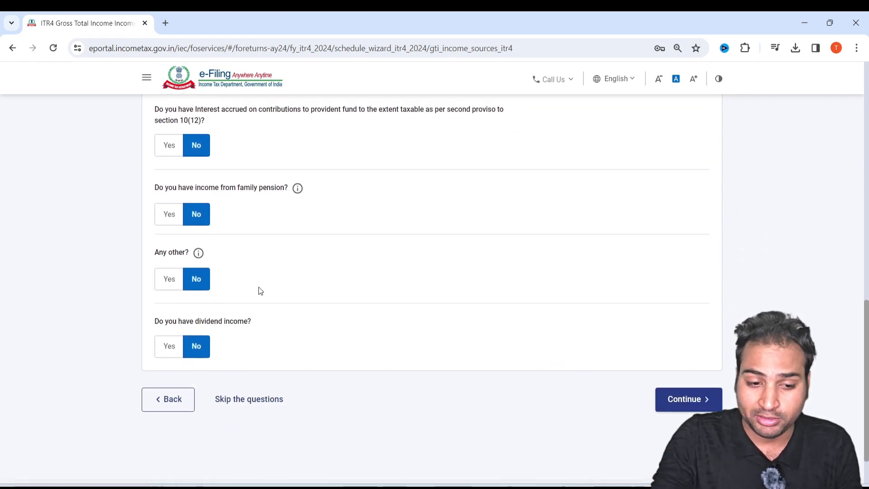
left_click(169, 340)
left_click(190, 378)
type("2800")
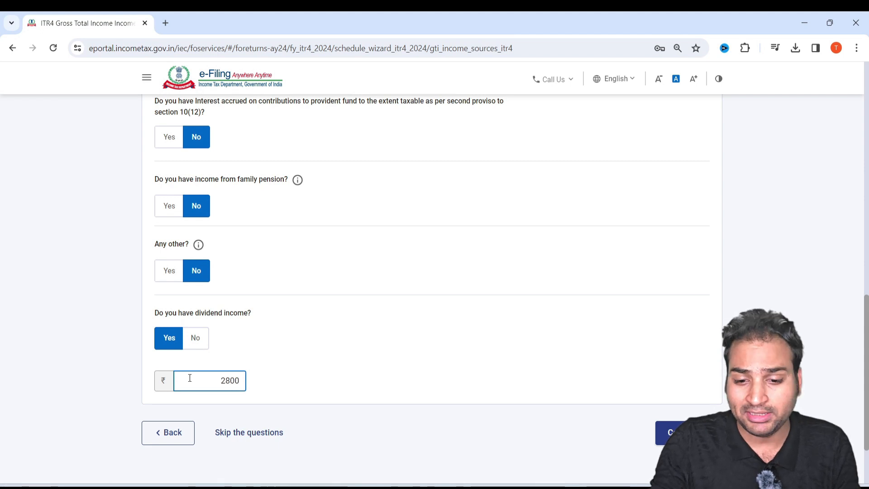
type("0")
- Read the section 234C quarterly computation warning under dividend income, and continue to save the income from other sources
scroll(498, 345, "up", 5)
scroll(618, 356, "down", 3)
scroll(620, 357, "down", 4)
left_click(701, 344)
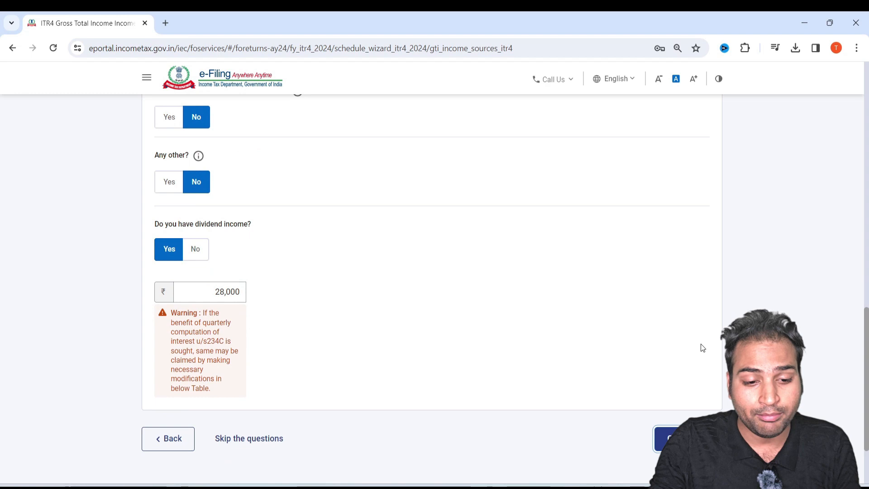
left_click_drag(200, 332, 210, 352)
left_click_drag(177, 379, 218, 379)
left_click(189, 391)
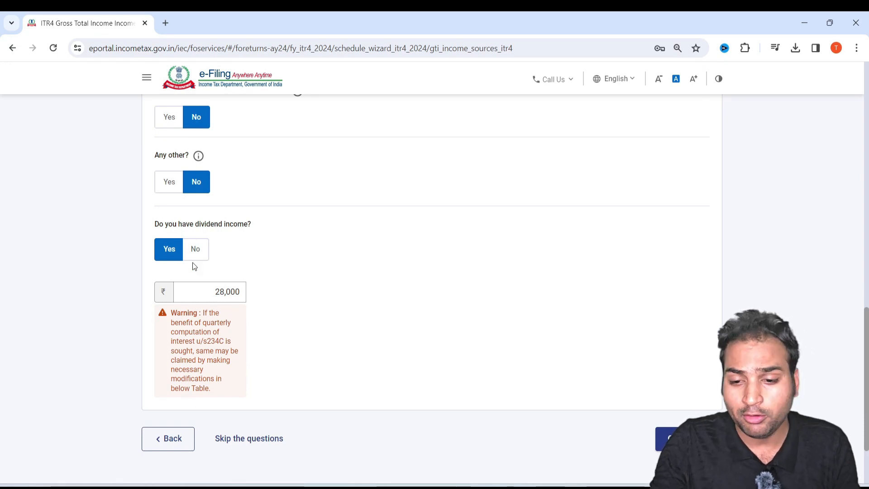
left_click(688, 438)
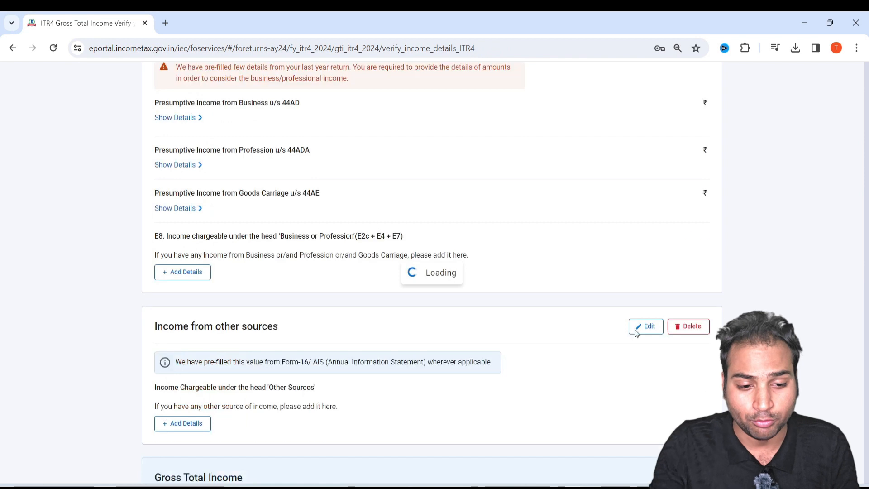
- Examine the income from other sources entries for savings interest, deposit interest, tax refund interest and dividends
scroll(579, 261, "down", 1)
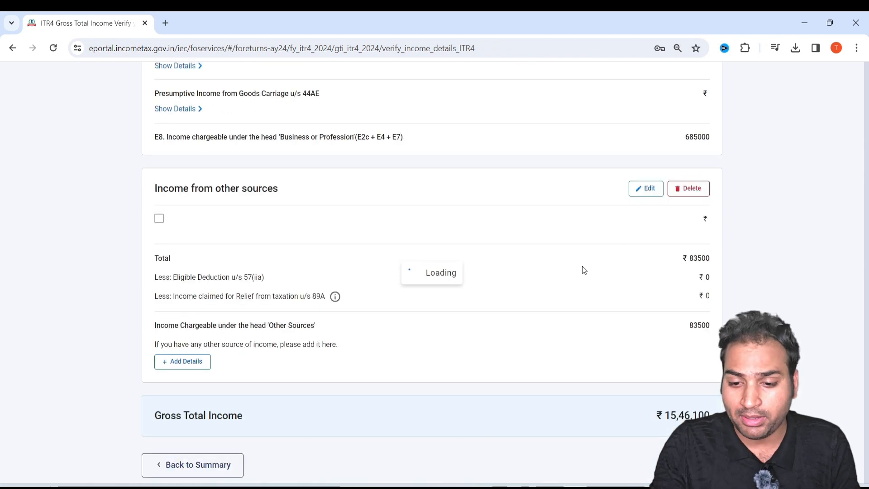
scroll(550, 280, "down", 10)
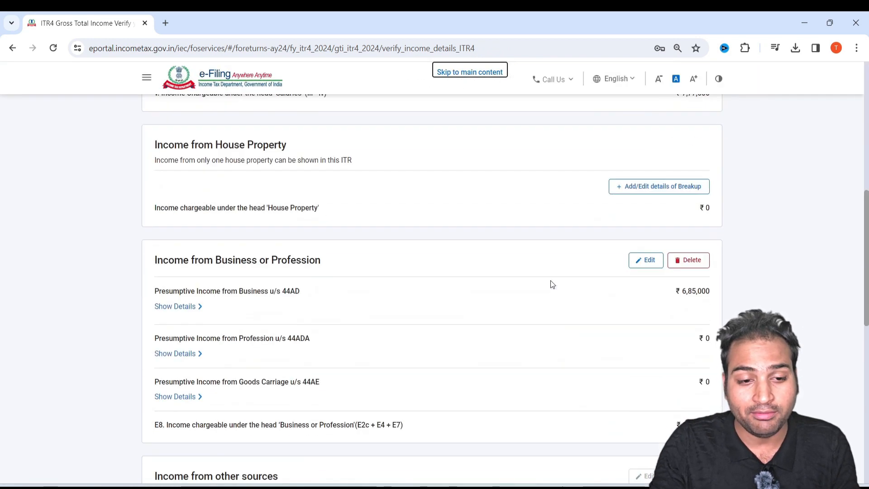
scroll(550, 283, "down", 4)
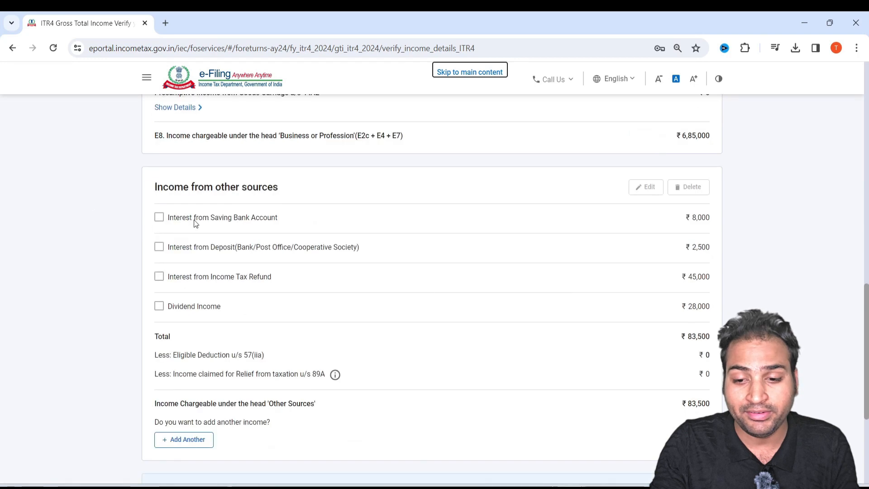
left_click_drag(211, 247, 246, 247)
left_click_drag(217, 276, 258, 276)
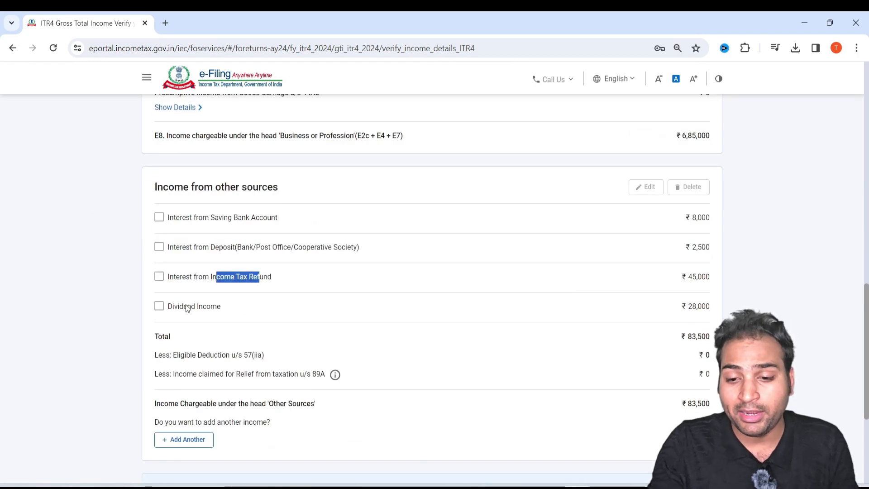
left_click_drag(187, 307, 220, 307)
scroll(352, 295, "down", 4)
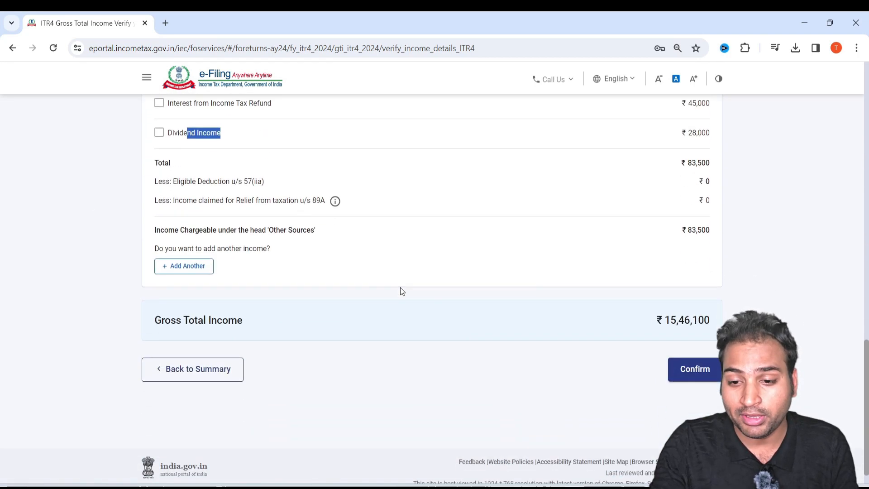
- Review the salary, business and other-source amounts behind the gross total income, and confirm the Gross Total Income section
scroll(672, 340, "up", 9)
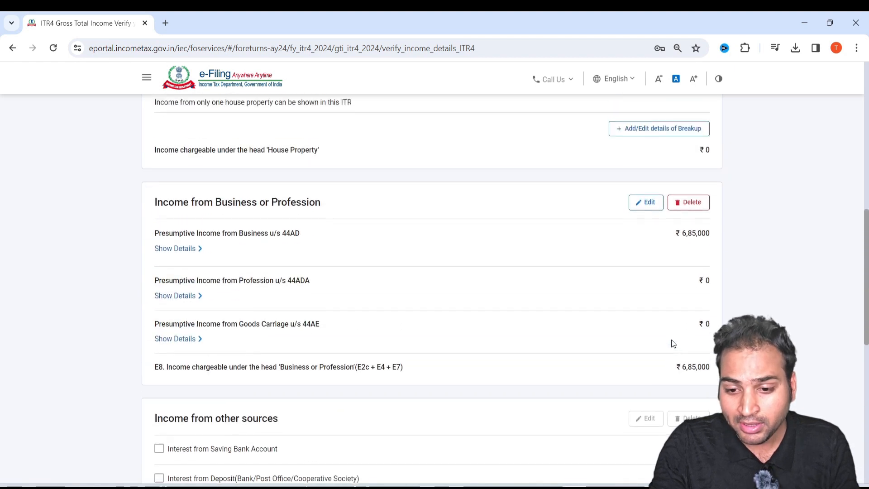
scroll(671, 339, "down", 7)
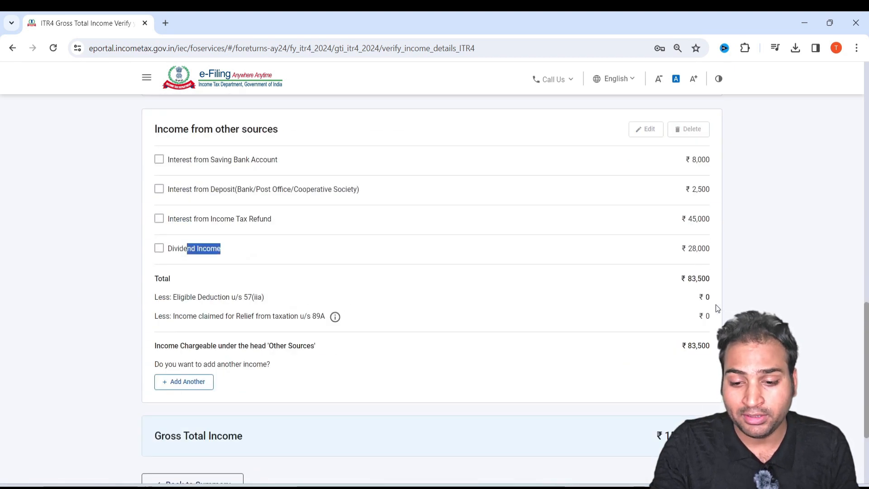
scroll(690, 392, "down", 1)
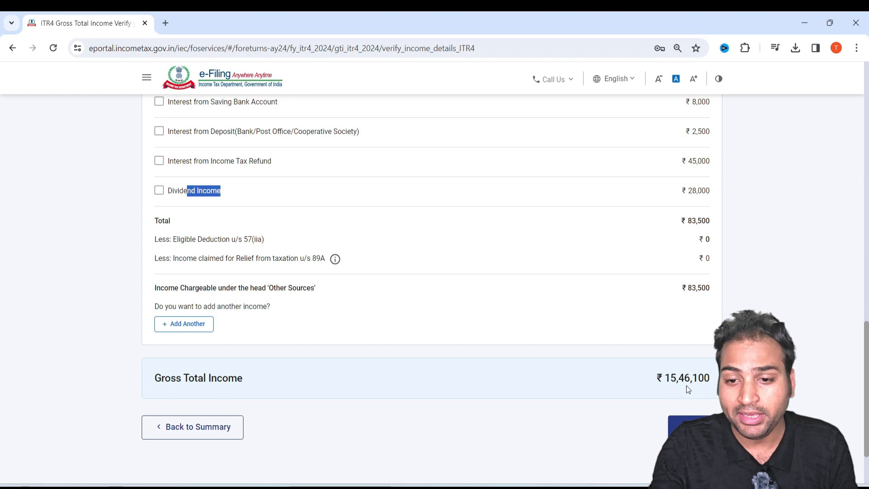
scroll(686, 384, "up", 1)
scroll(686, 385, "up", 10)
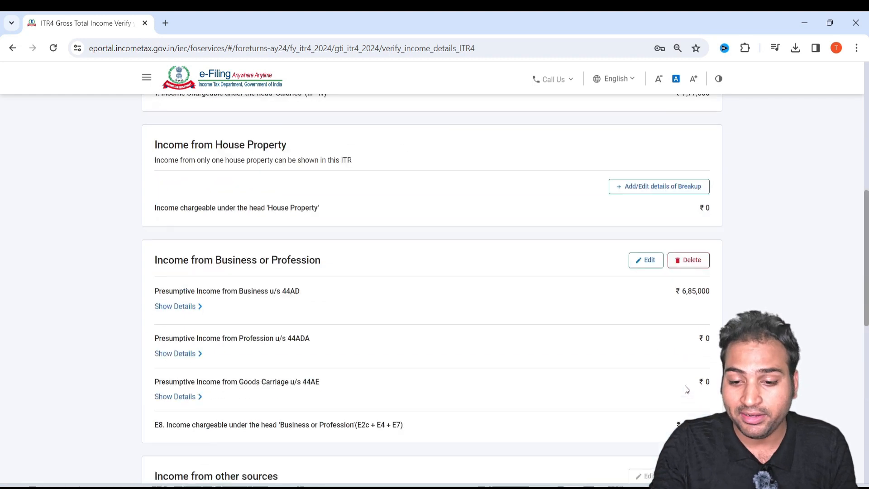
scroll(685, 389, "up", 1)
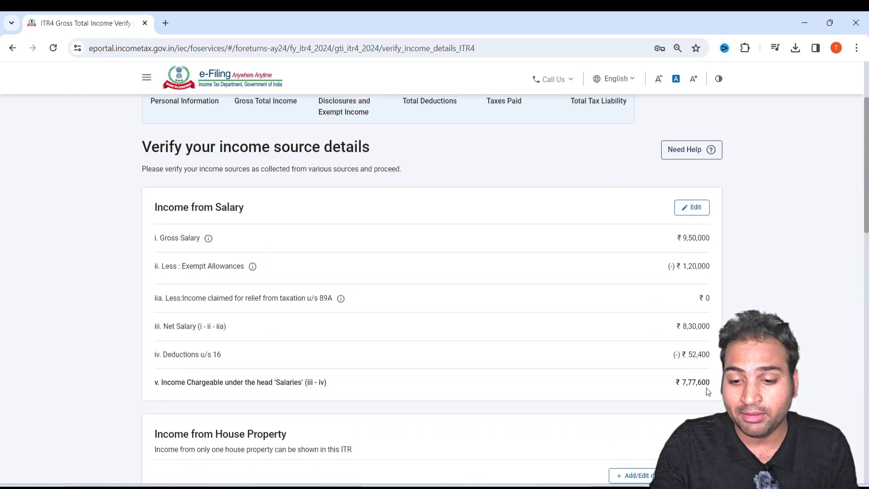
scroll(677, 380, "down", 5)
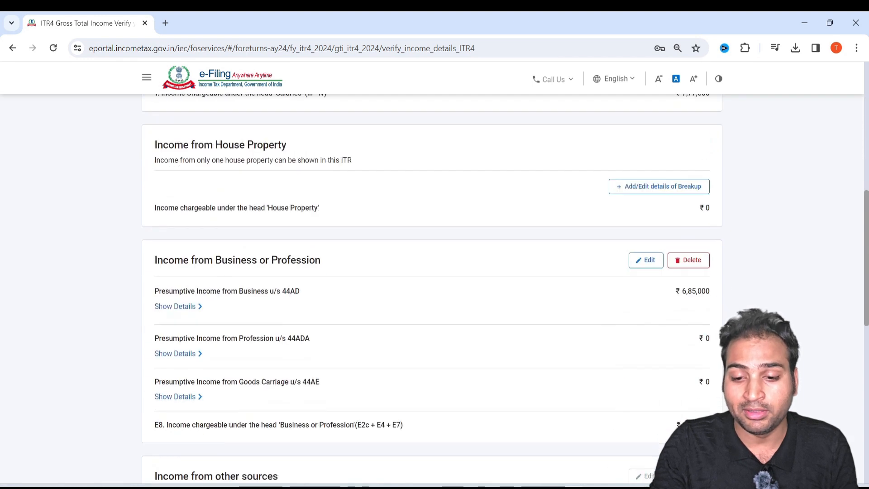
scroll(671, 430, "down", 8)
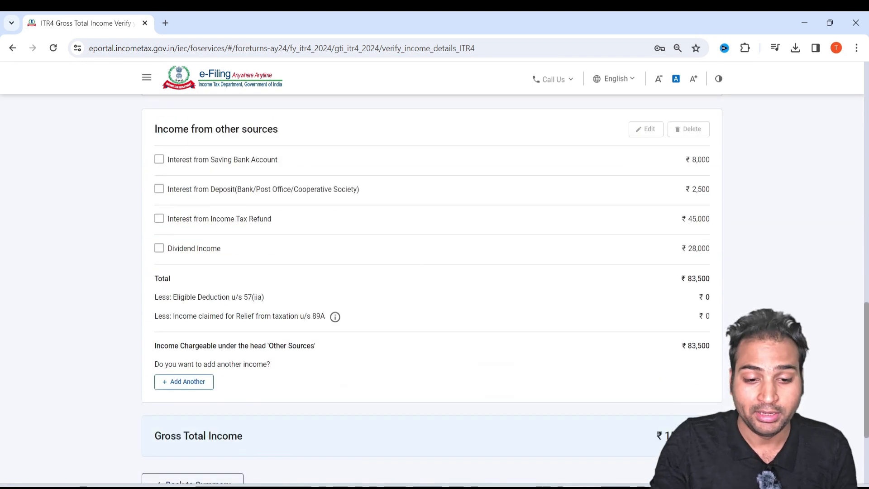
left_click(700, 368)
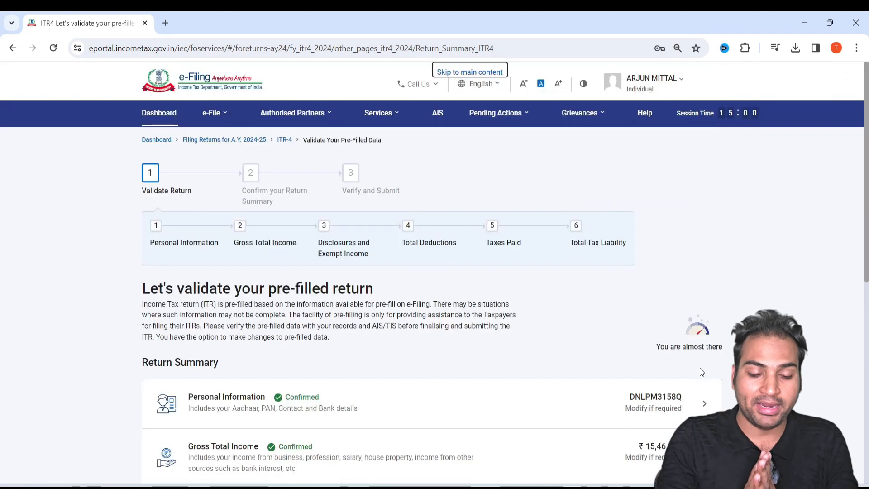
- Open Disclosures and Exempt Income from the return summary and start adding the financial particulars of the business
scroll(321, 396, "down", 4)
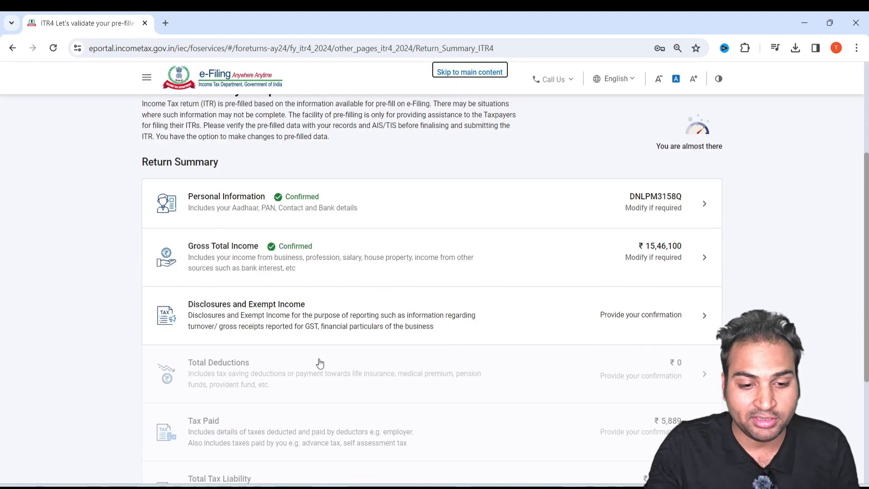
left_click(335, 316)
scroll(336, 316, "down", 3)
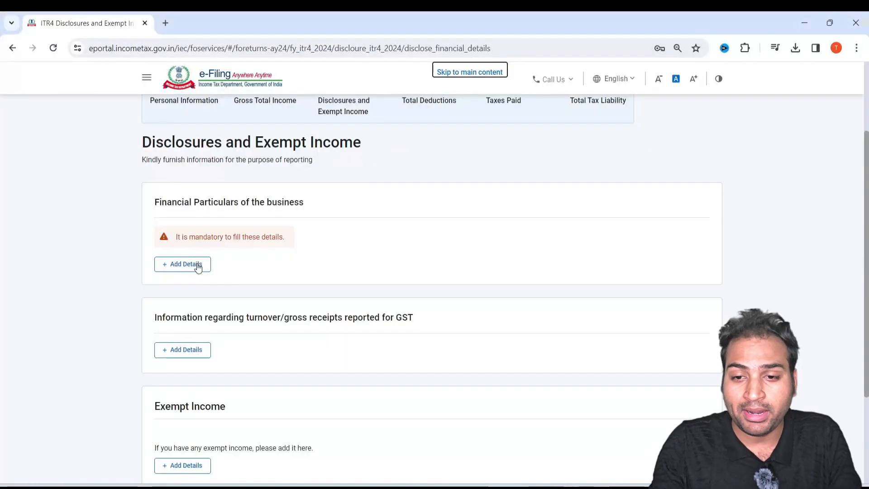
left_click(198, 267)
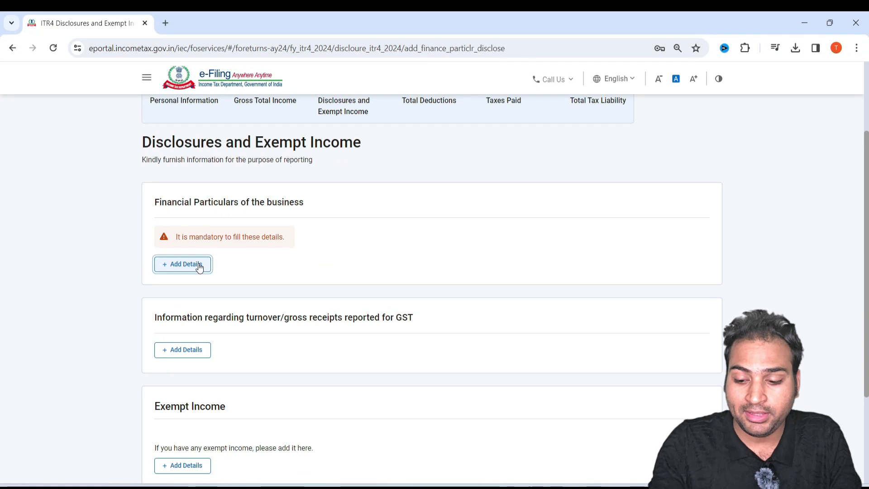
- Enter own capital of 5,00,000, secured loans of 4,50,000, unsecured loans and advances of 0, and sundry creditors of 65,000
scroll(359, 275, "down", 3)
left_click(669, 113)
type("500")
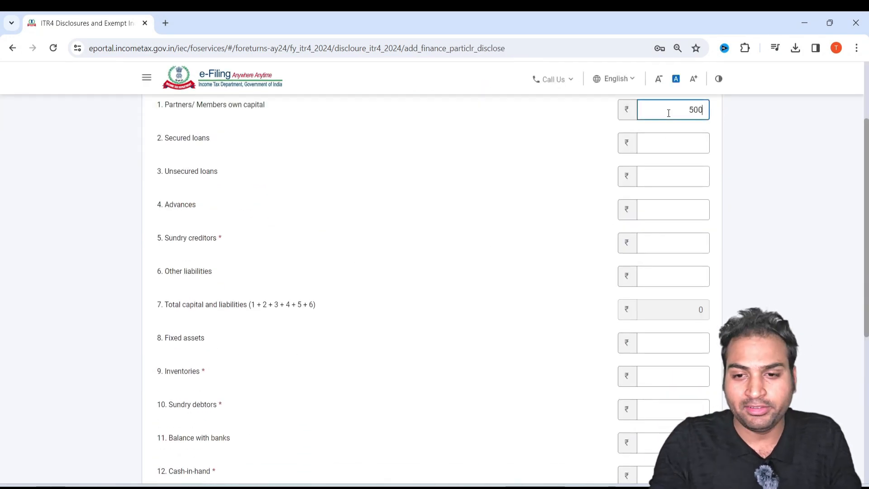
type("000")
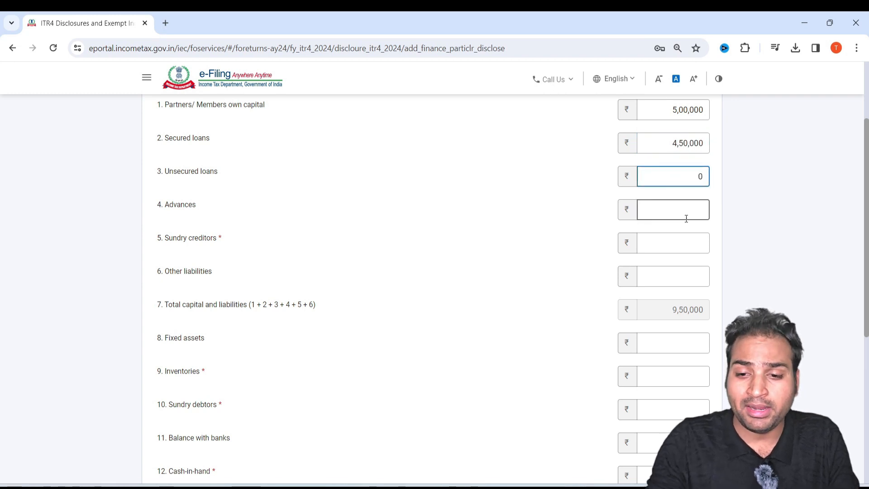
scroll(687, 219, "up", 1)
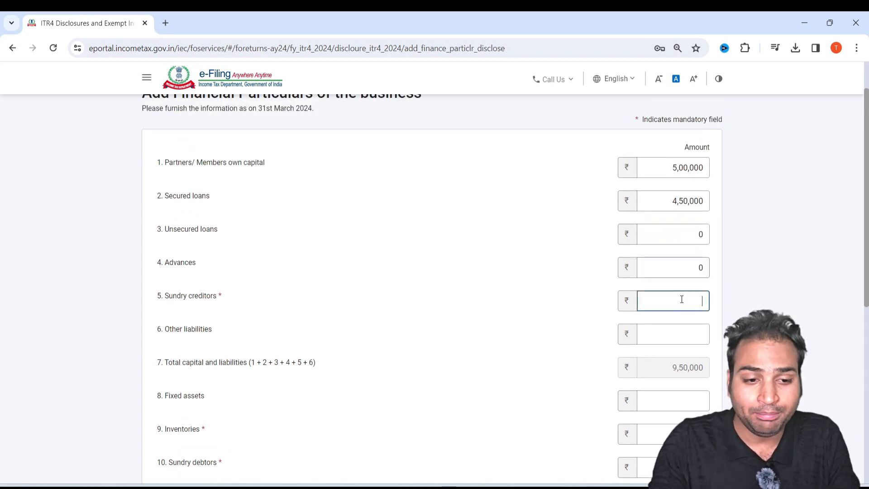
scroll(715, 280, "down", 2)
type("5000")
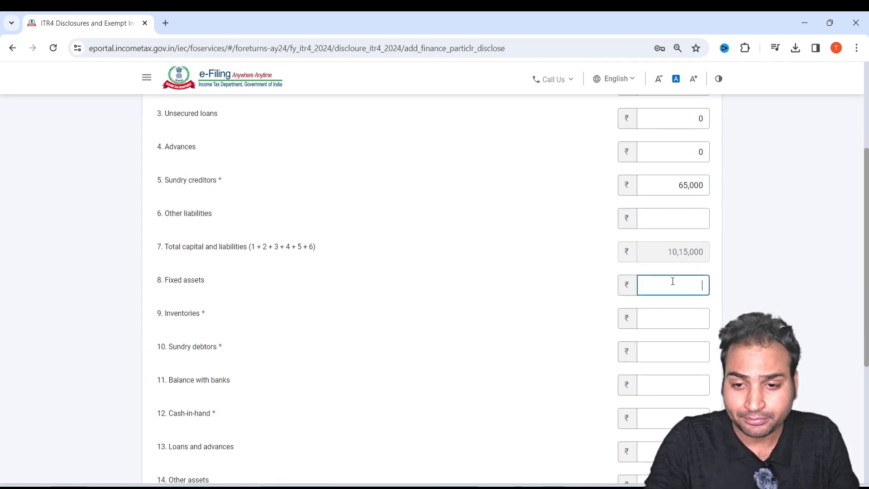
- Enter fixed assets of 9,50,000, sundry debtors of 98,000, balance with banks of 3,01,200 and cash-in-hand of 4,520
scroll(672, 281, "down", 3)
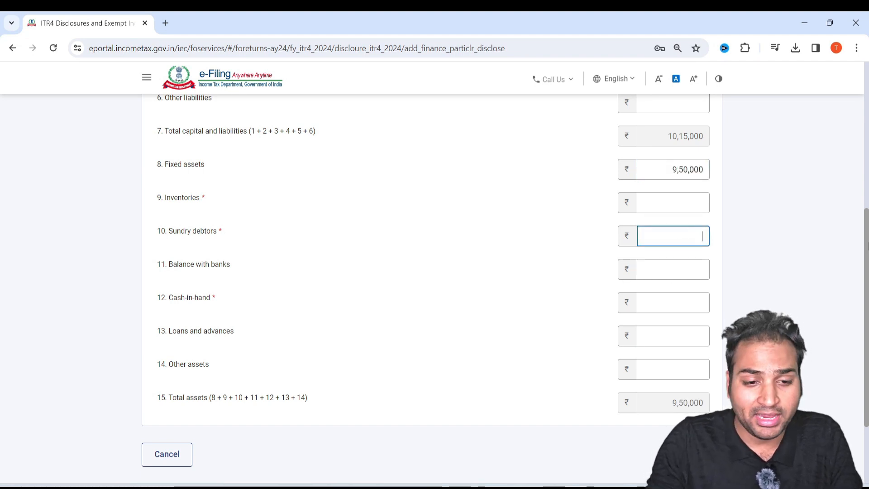
type("98,0")
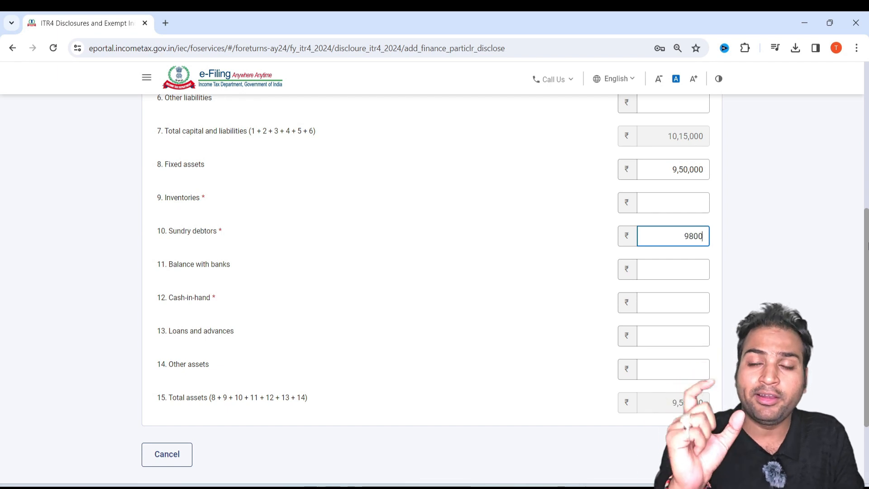
type("00")
key("Tab")
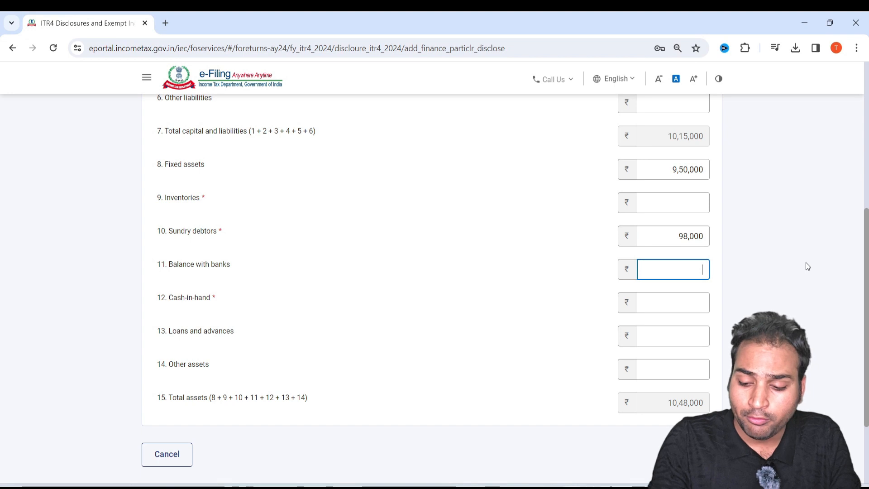
type("3,01,2")
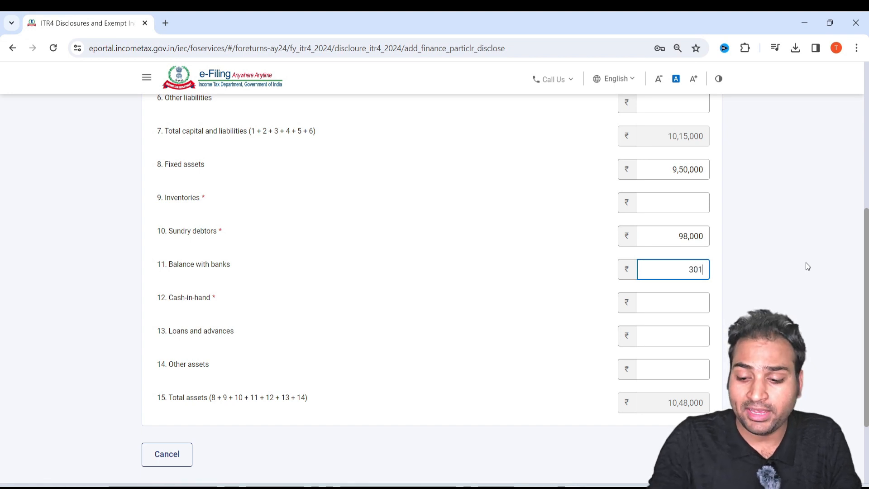
type("00")
left_click(669, 301)
type("4520")
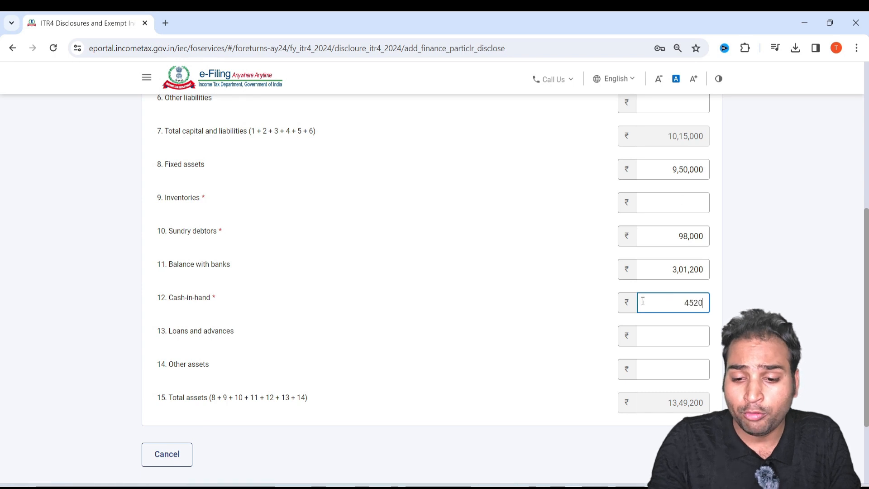
- Compare the total capital and liabilities with the total assets in the financial particulars
scroll(526, 318, "down", 2)
scroll(710, 276, "up", 9)
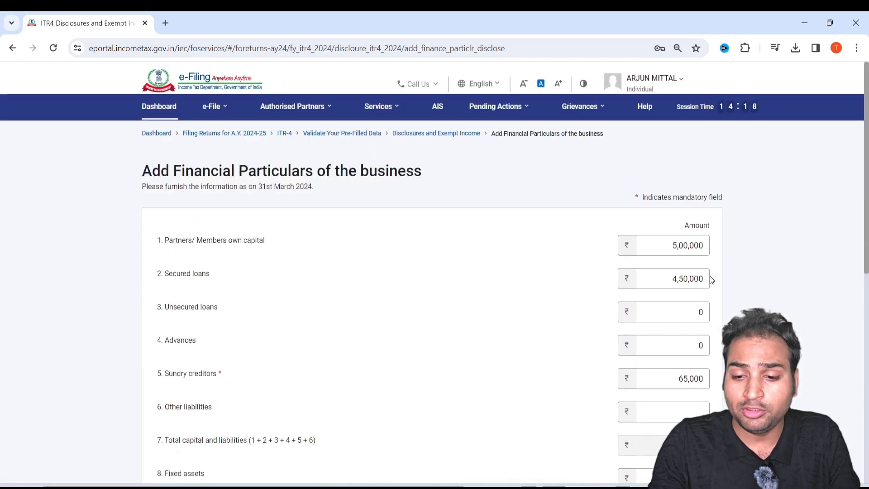
scroll(722, 338, "down", 3)
left_click_drag(694, 254, 622, 255)
scroll(712, 261, "down", 4)
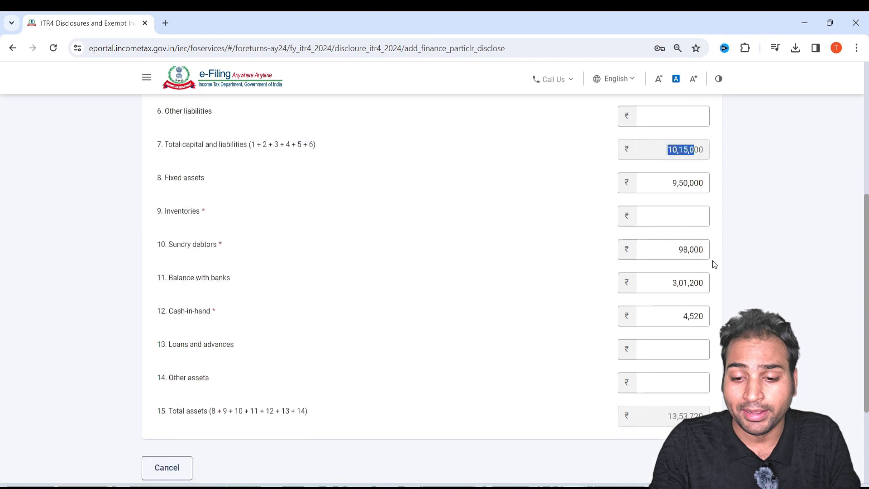
left_click_drag(704, 293, 640, 277)
scroll(640, 276, "up", 9)
scroll(646, 275, "down", 9)
- Enter inventories of 13,200 and add the financial particulars of the business to the return
left_click(699, 352)
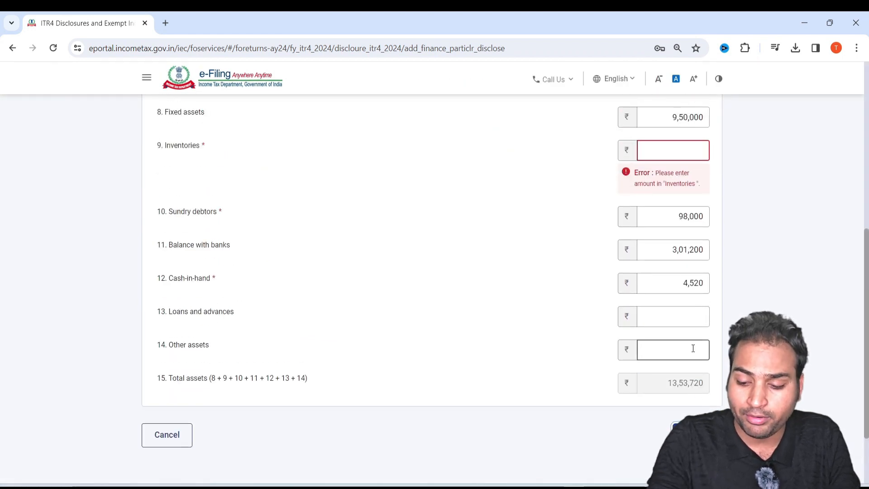
type("13,200")
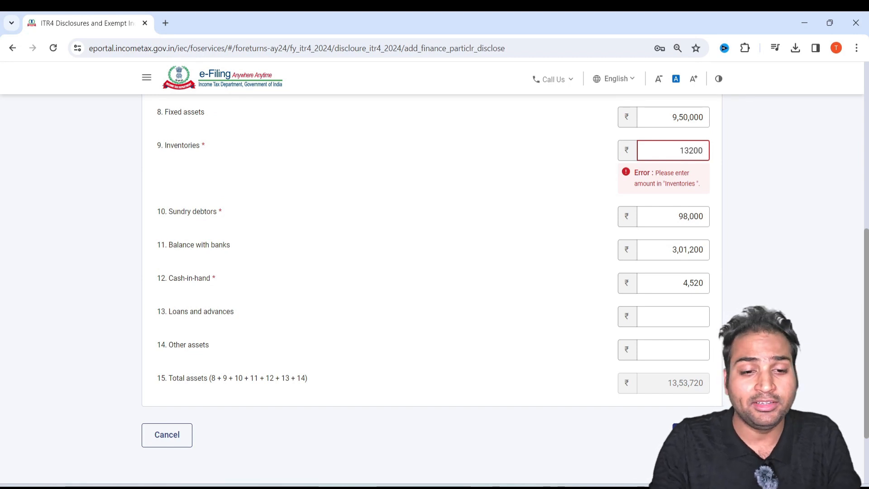
scroll(689, 394, "down", 2)
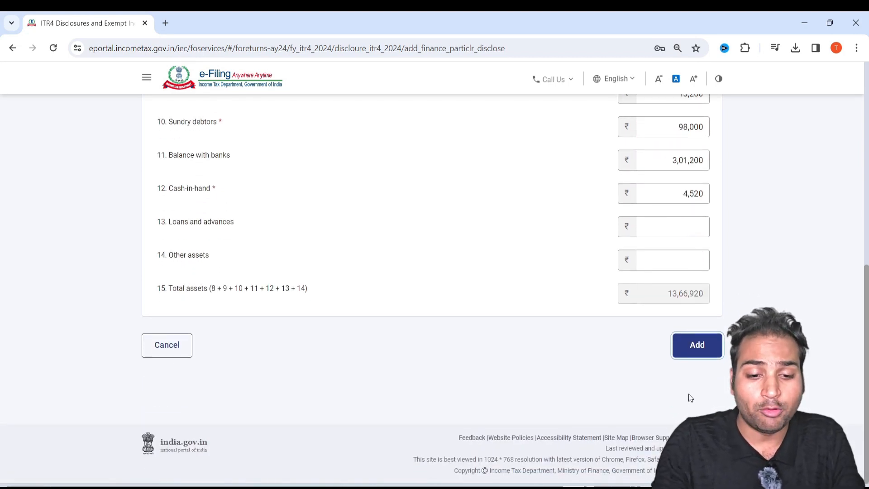
scroll(688, 394, "up", 10)
scroll(689, 394, "down", 10)
left_click(691, 395)
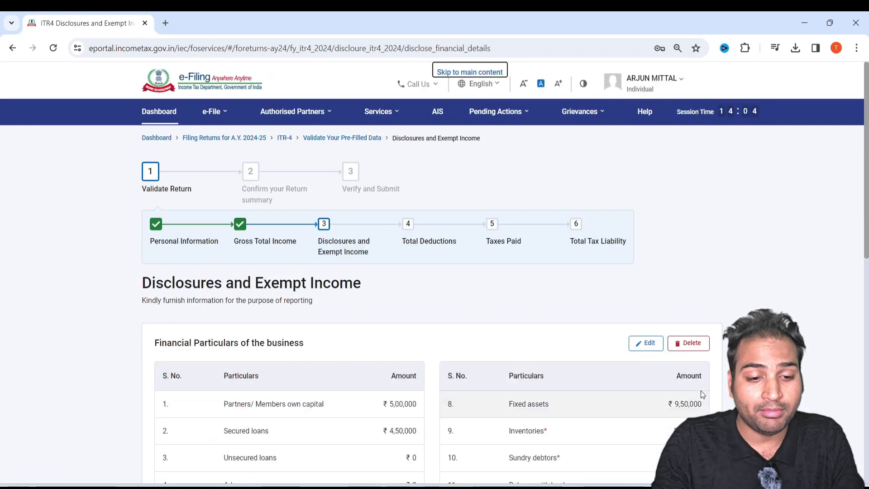
- Examine the available exempt income categories, from agriculture income to Any Other, and leave without adding an entry
scroll(417, 340, "down", 5)
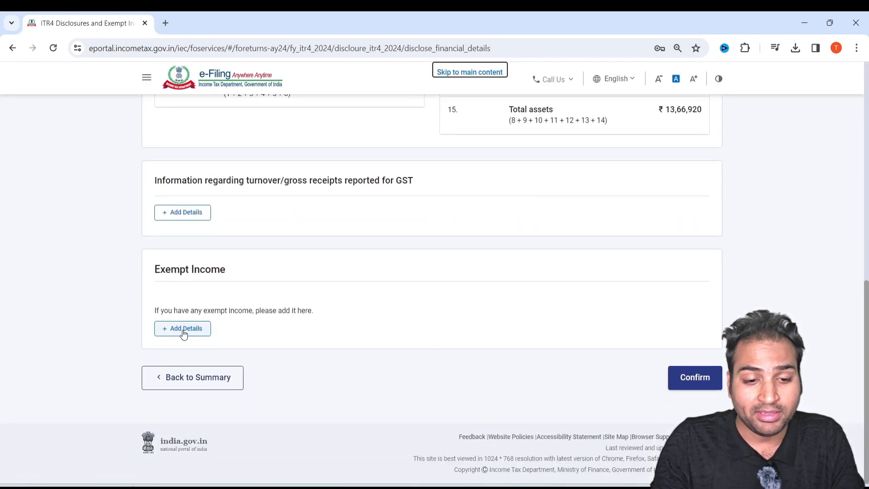
left_click(184, 329)
left_click(192, 231)
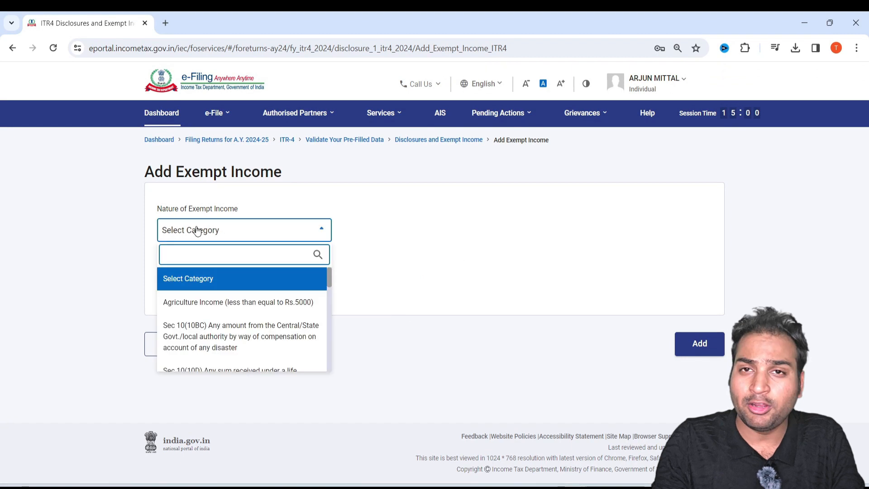
scroll(203, 303, "down", 2)
scroll(215, 302, "up", 2)
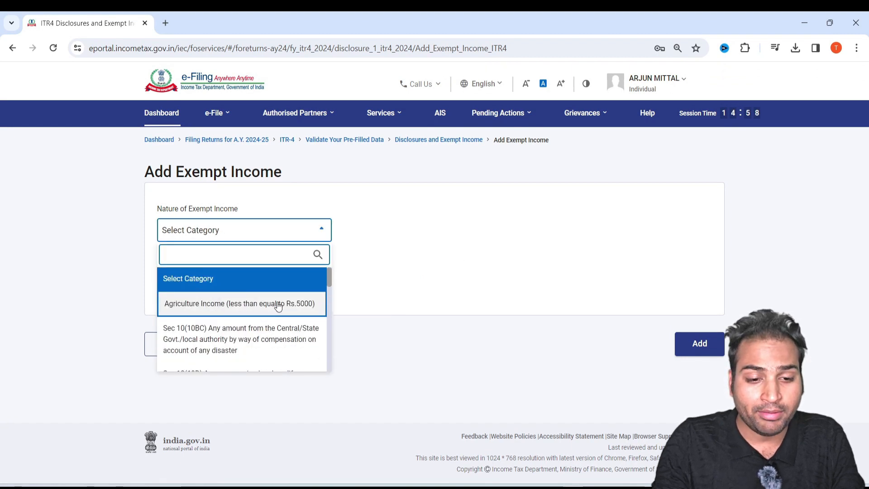
scroll(271, 305, "down", 4)
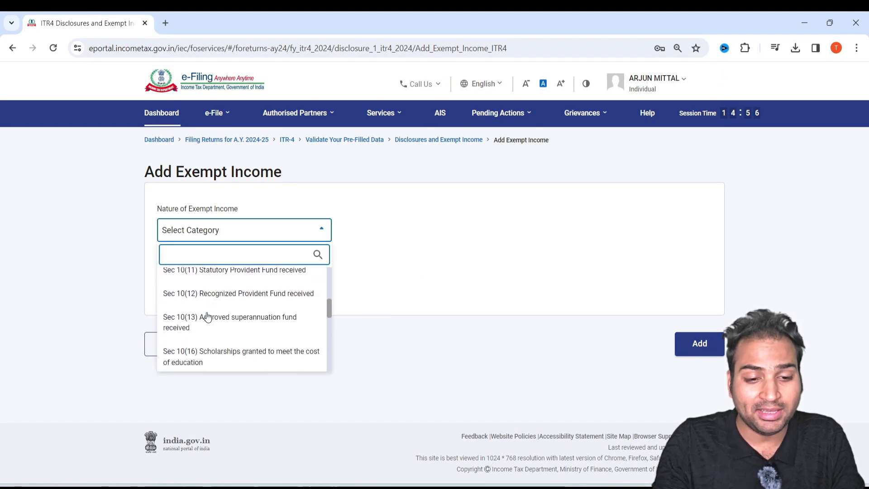
scroll(252, 296, "down", 8)
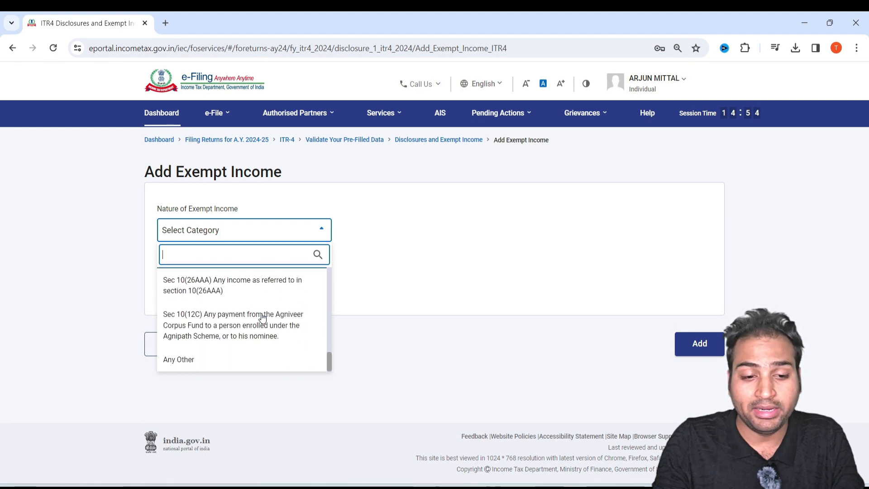
scroll(257, 329, "up", 3)
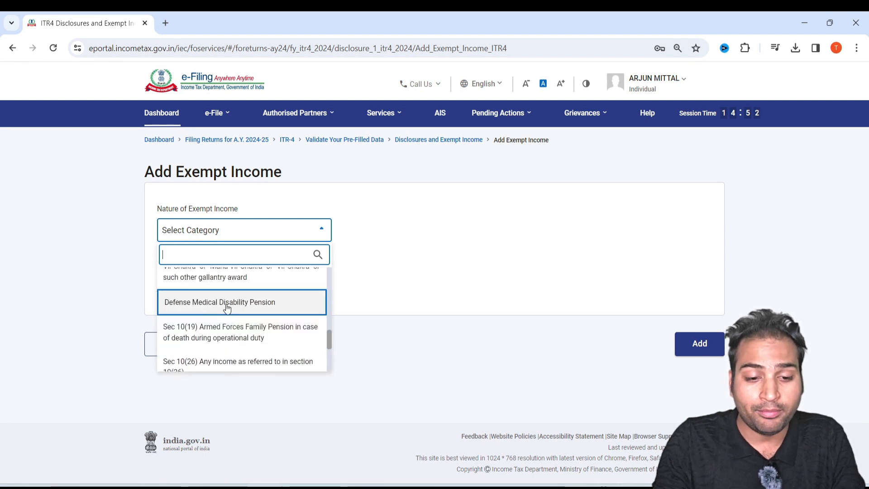
scroll(270, 312, "up", 3)
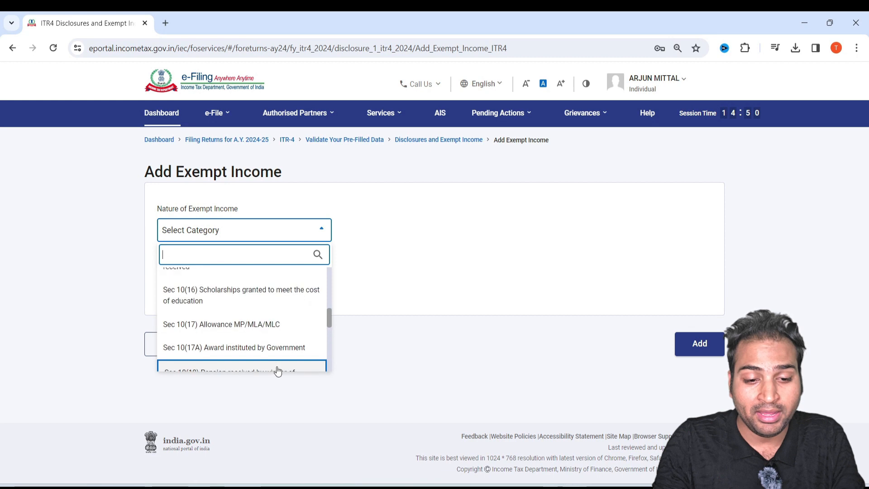
scroll(249, 347, "up", 3)
scroll(269, 347, "down", 1)
scroll(252, 318, "up", 1)
scroll(252, 319, "up", 3)
scroll(252, 320, "down", 2)
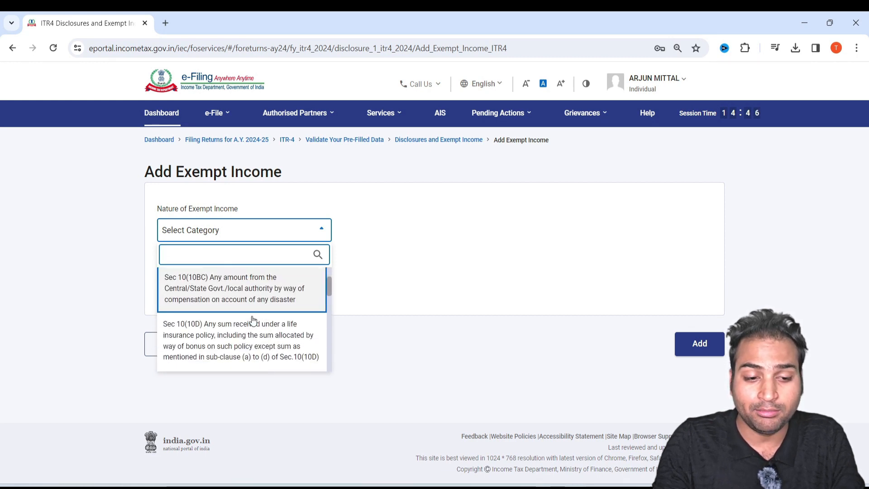
scroll(252, 320, "down", 8)
left_click(385, 359)
left_click(186, 351)
- Confirm the Disclosures and Exempt Income section and open Total Deductions from the return summary
scroll(573, 346, "down", 10)
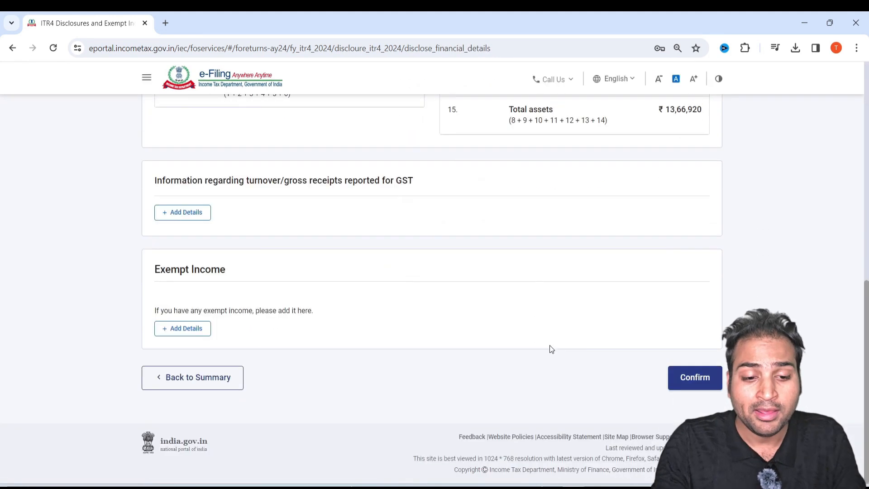
left_click(694, 378)
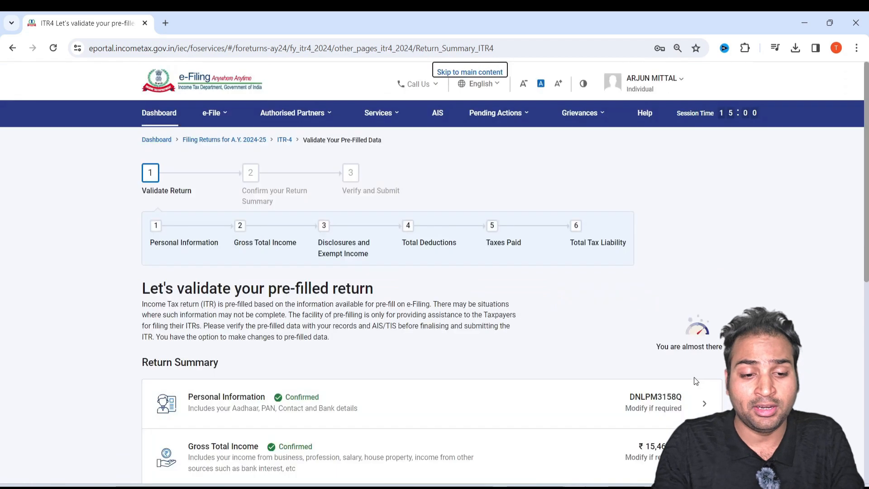
scroll(404, 348, "down", 4)
scroll(398, 335, "down", 1)
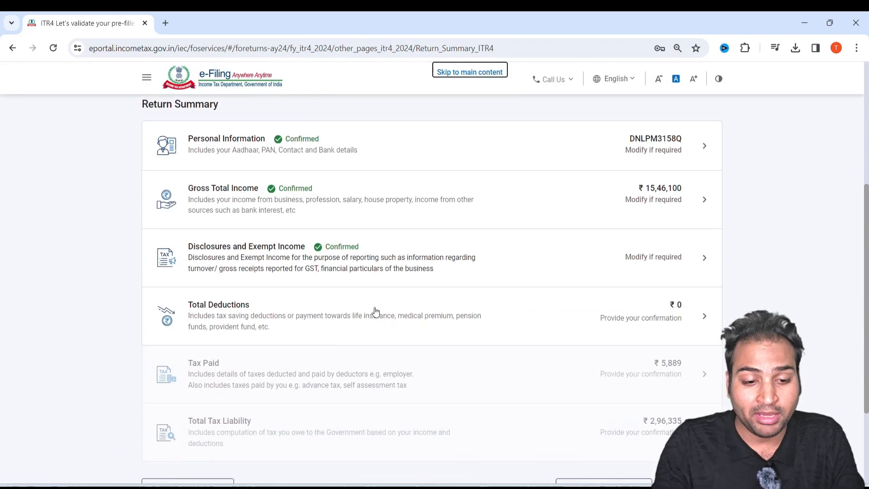
left_click(374, 310)
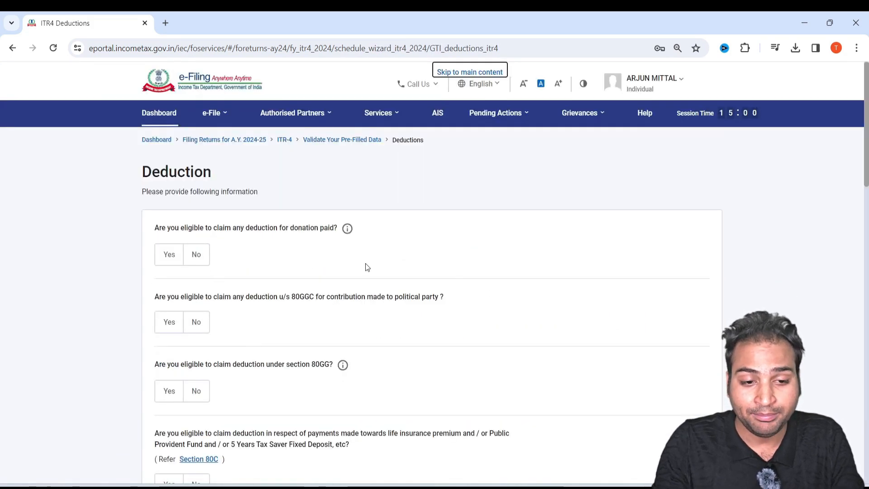
- Deselect the 80DDB, 80EE, 80EEA and 80EEB deductions in the list of other deductions
scroll(366, 267, "down", 20)
scroll(267, 382, "up", 5)
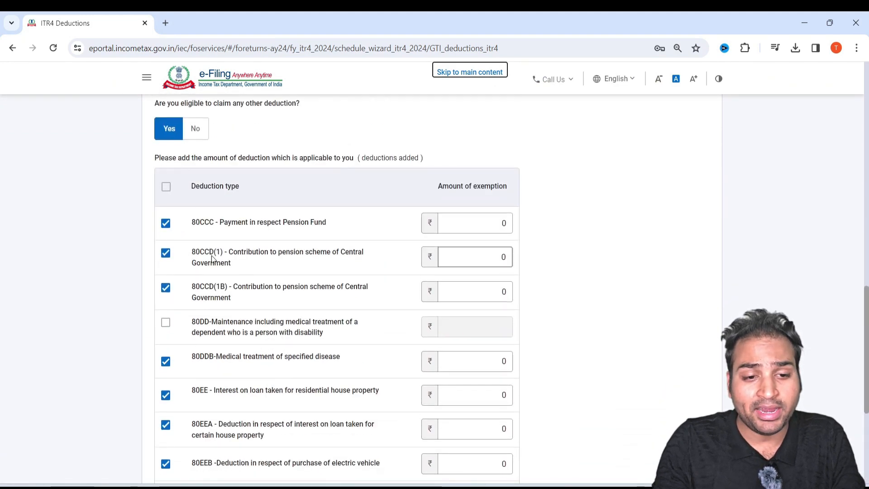
left_click_drag(260, 157, 274, 160)
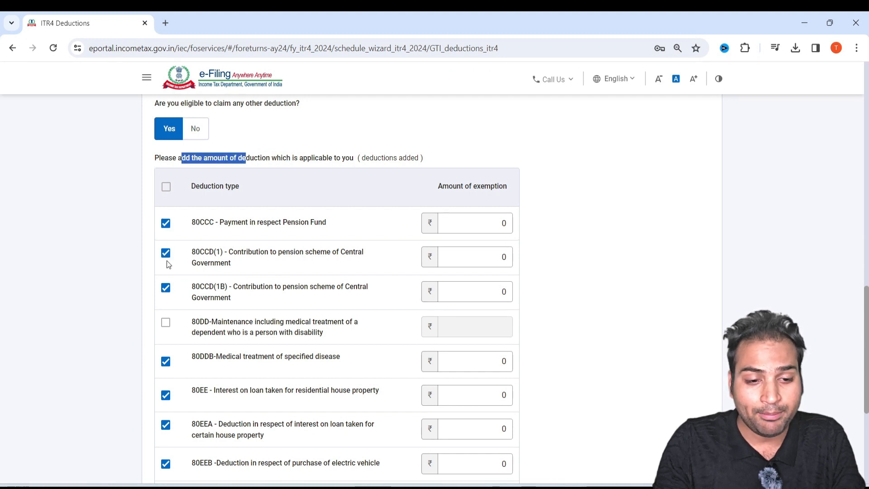
scroll(164, 289, "down", 3)
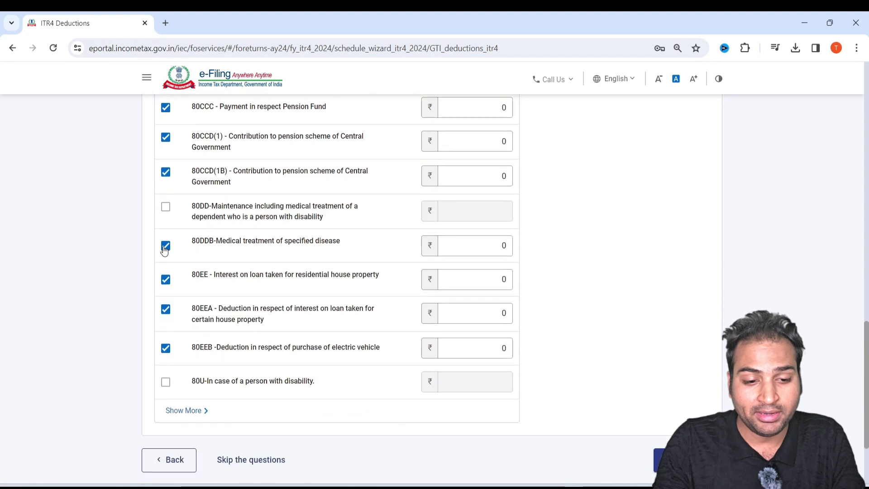
left_click(165, 247)
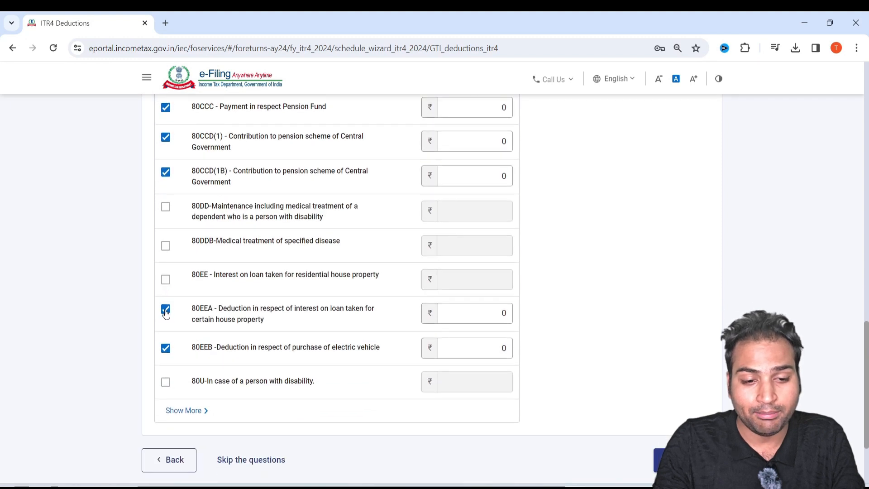
left_click(165, 350)
- Skip the deduction eligibility questions and proceed to verifying the deductions
scroll(304, 340, "up", 13)
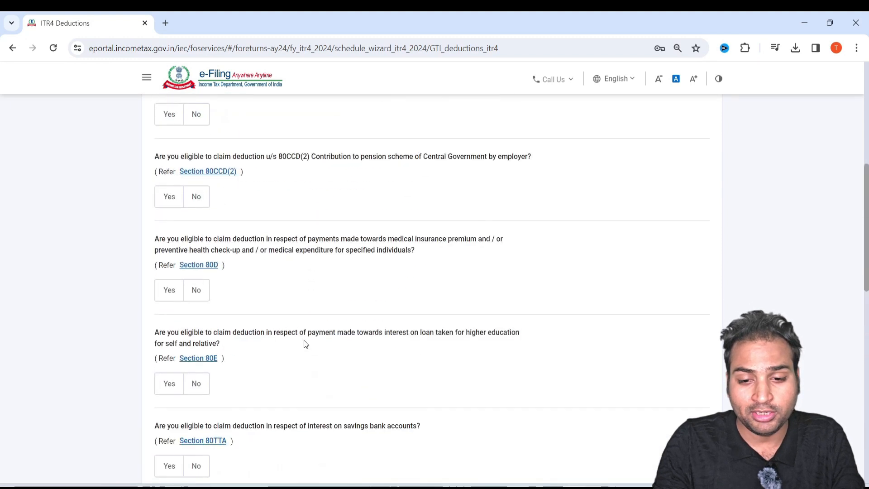
scroll(303, 340, "down", 16)
left_click(270, 354)
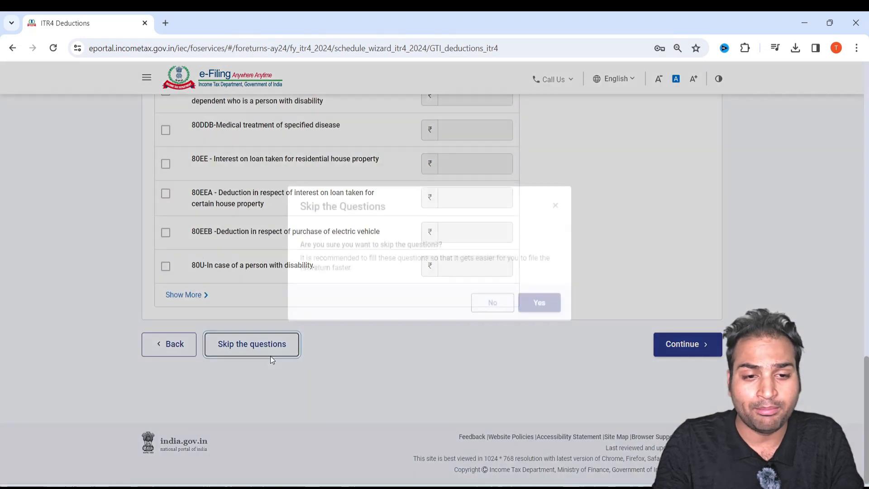
left_click(539, 321)
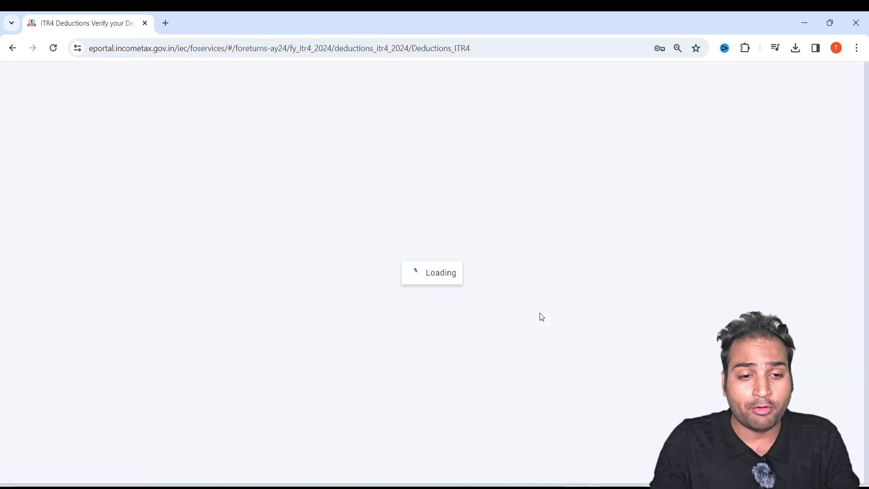
- Add an 80TTA deduction of 8,000 for interest on saving bank accounts from the full deductions list
scroll(475, 310, "down", 4)
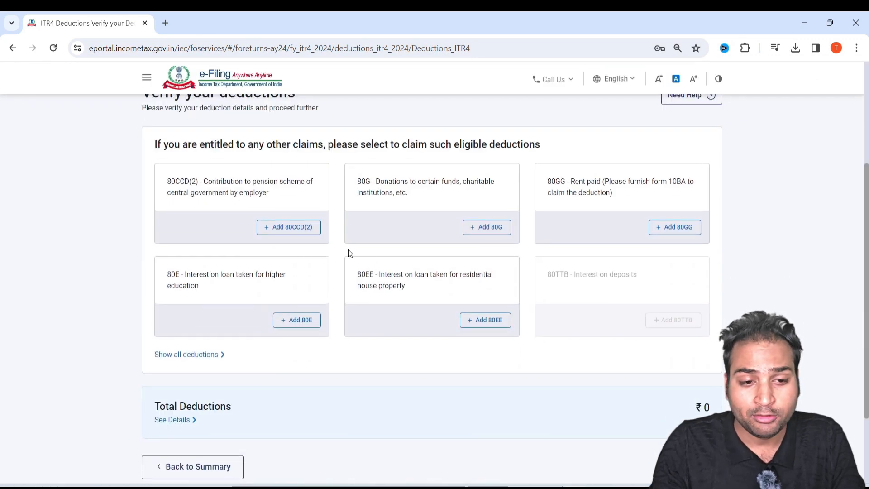
left_click(206, 356)
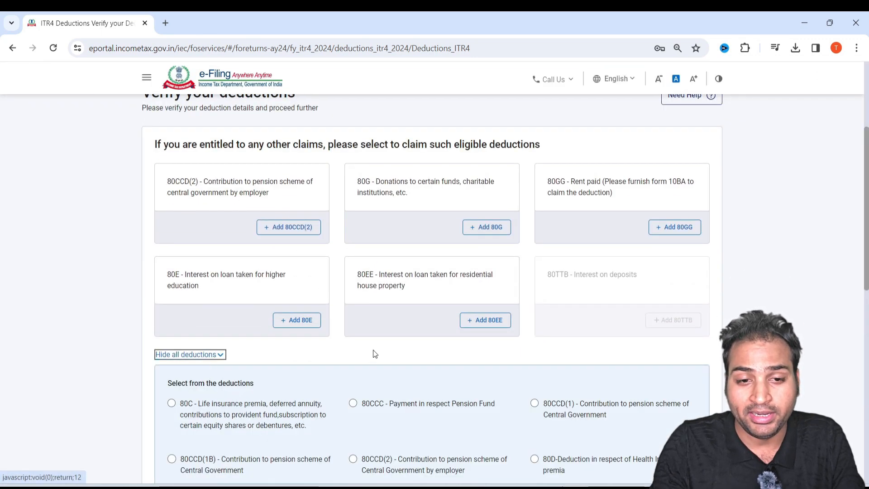
scroll(320, 294, "down", 5)
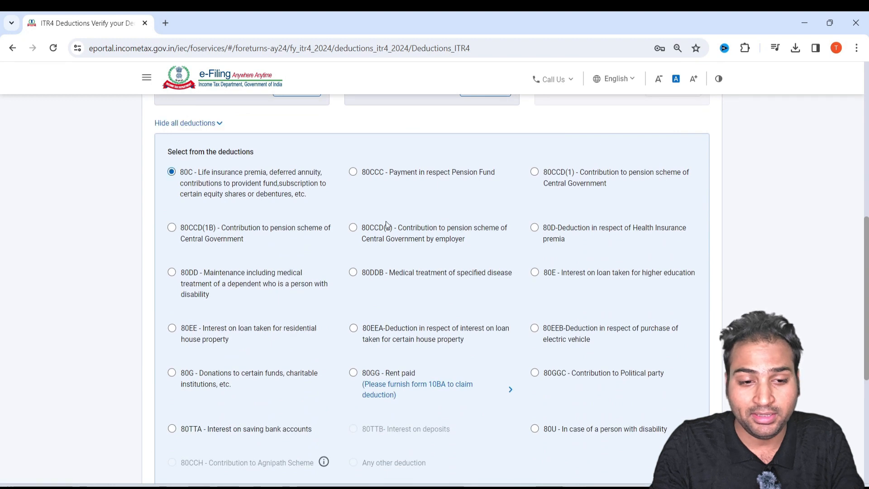
scroll(385, 222, "down", 1)
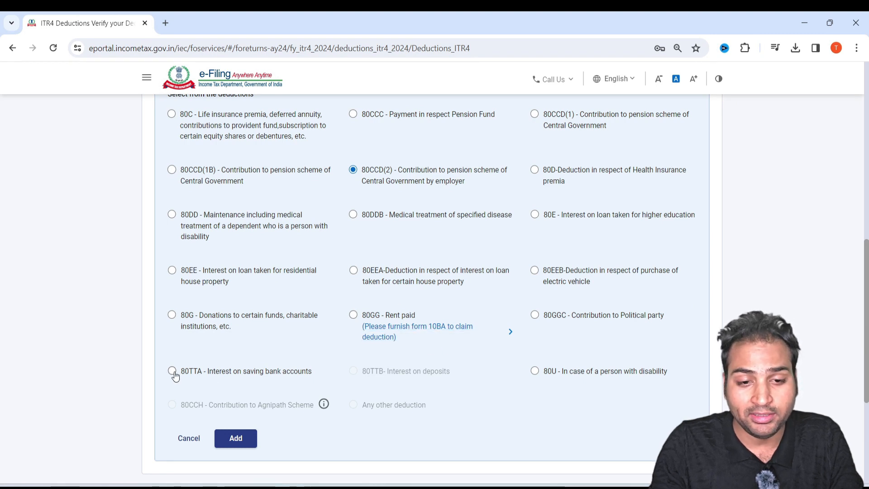
left_click(239, 439)
left_click(645, 217)
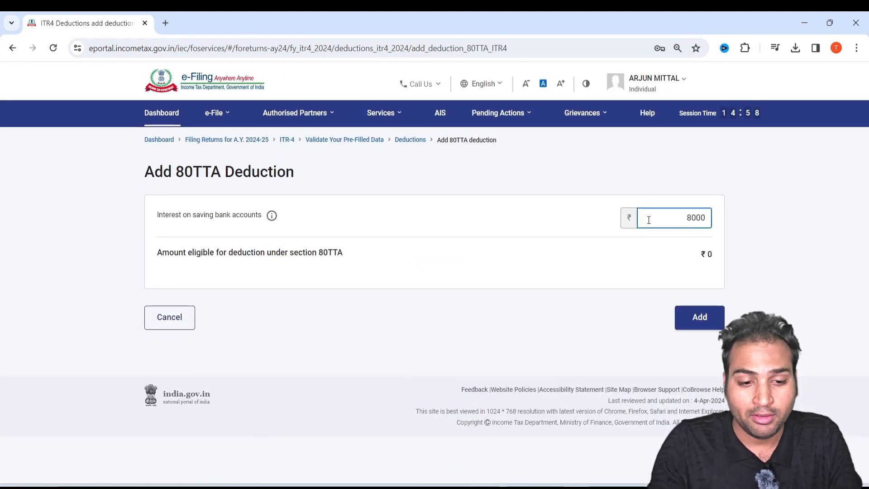
left_click(696, 318)
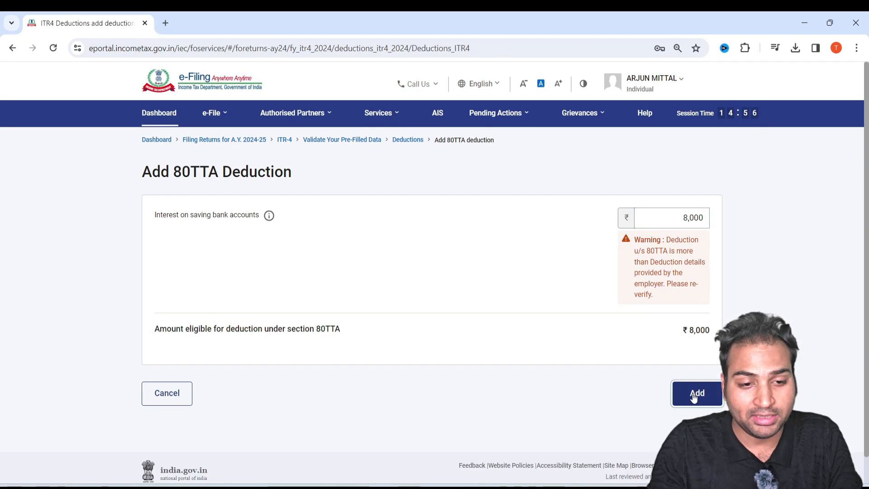
left_click(694, 396)
- Select the 80C life insurance and provident fund deduction from the full deductions list and open its entry form
scroll(556, 329, "down", 5)
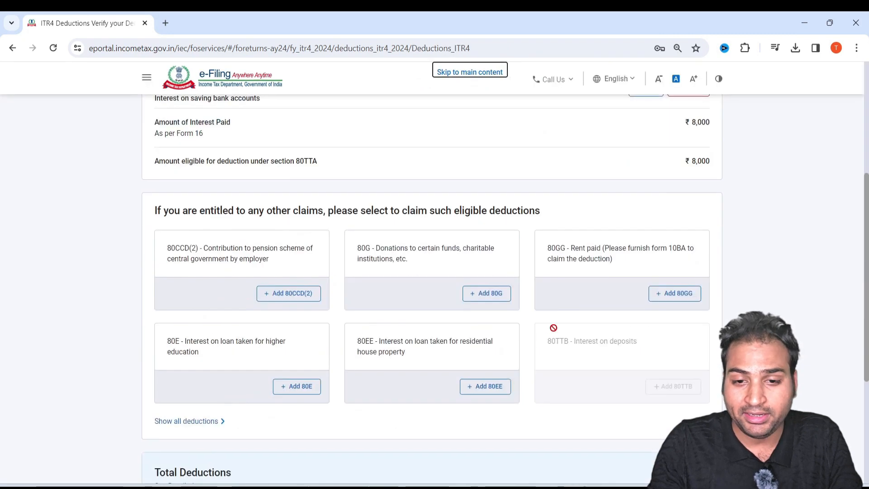
scroll(317, 307, "down", 3)
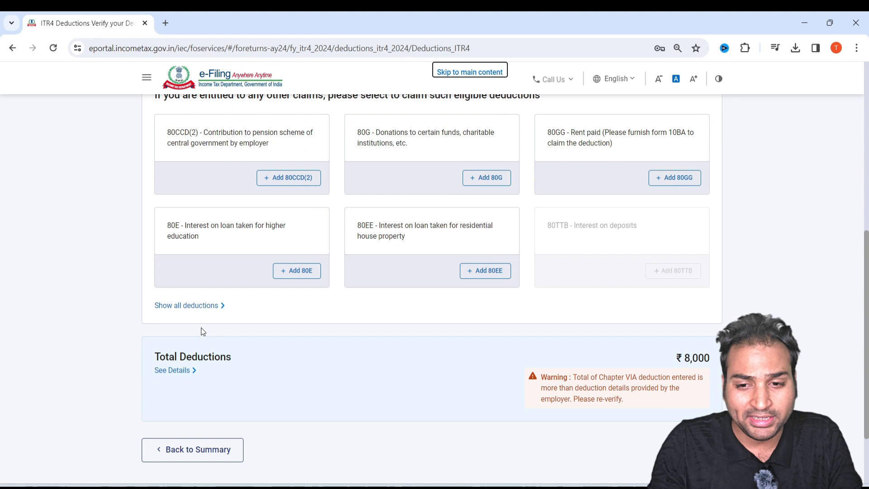
scroll(451, 309, "up", 4)
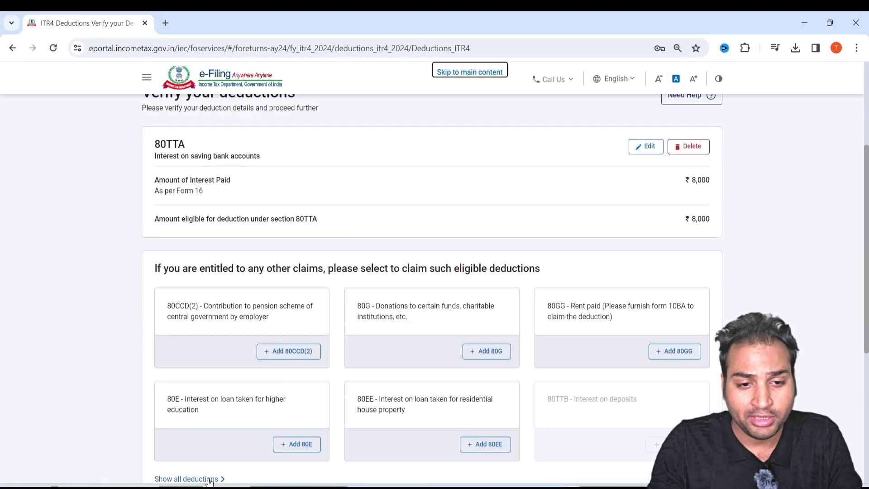
scroll(244, 427, "down", 5)
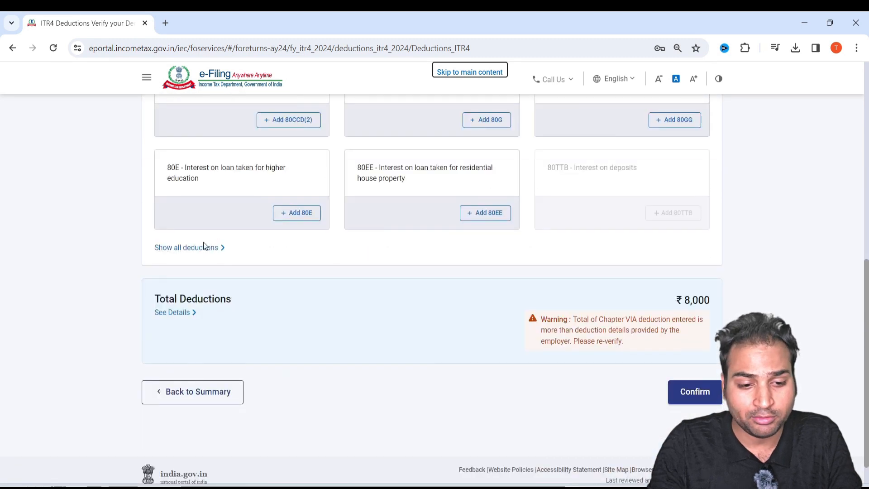
scroll(203, 245, "up", 4)
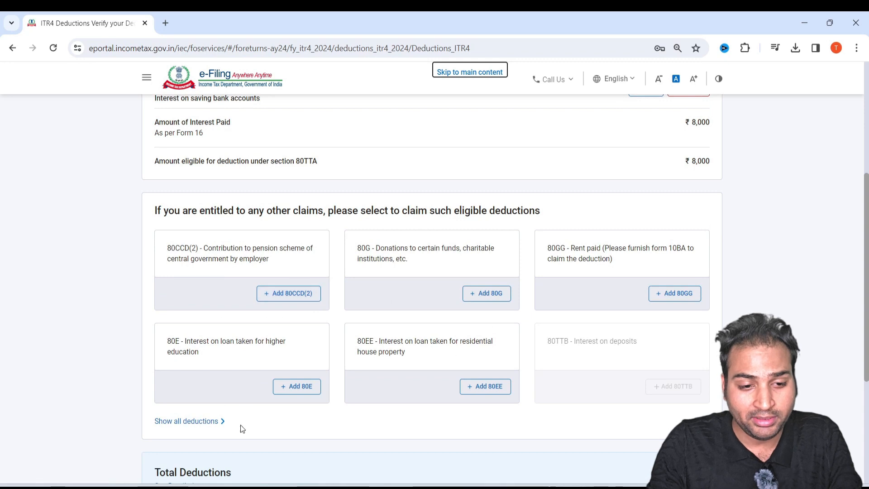
left_click(209, 422)
scroll(351, 342, "down", 4)
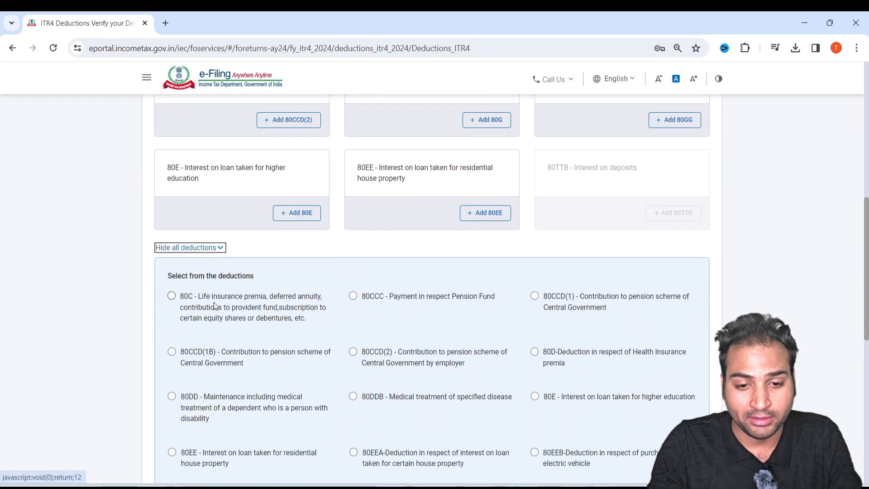
left_click(171, 297)
scroll(291, 297, "down", 7)
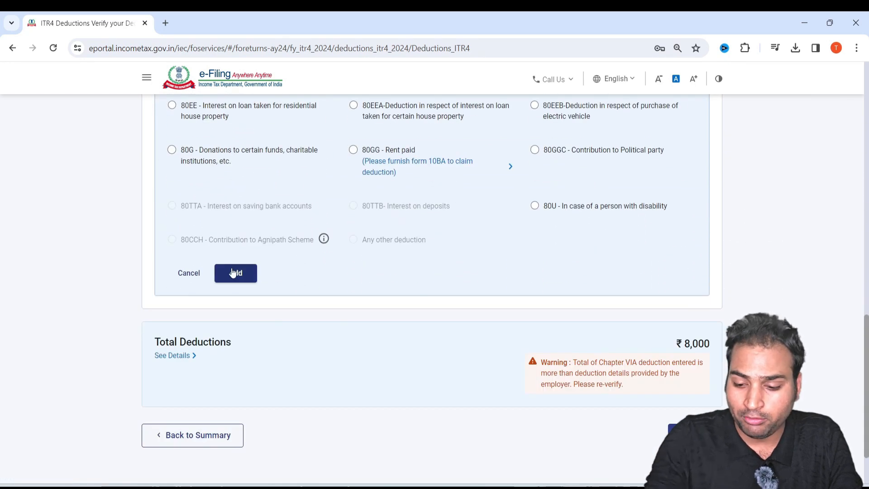
left_click(233, 273)
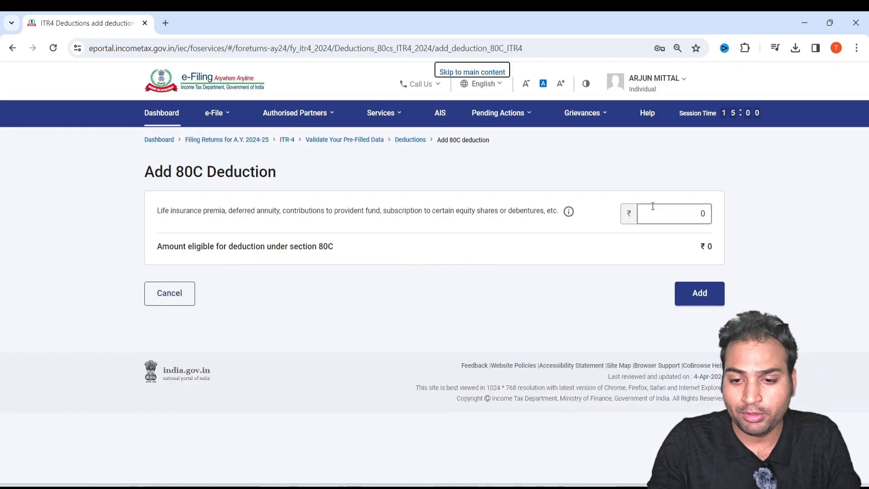
- Enter 1,50,000 as the 80C investment amount and add the deduction
left_click(652, 208)
type("150000")
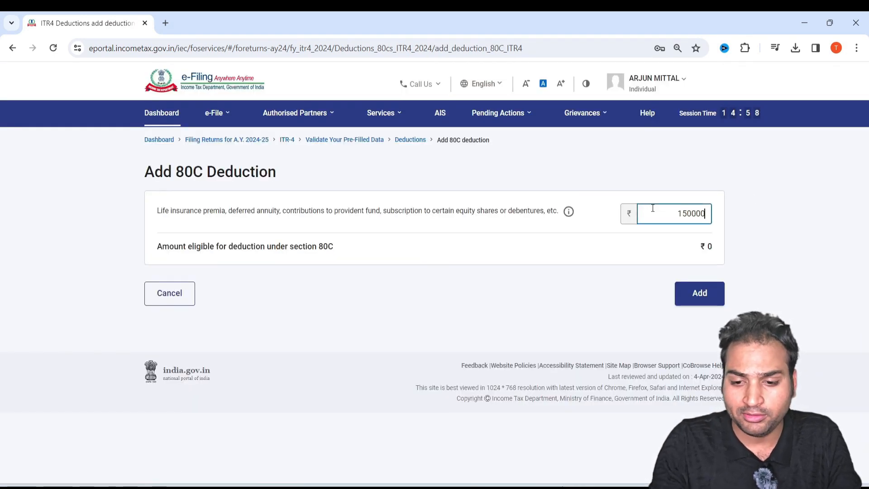
left_click(699, 295)
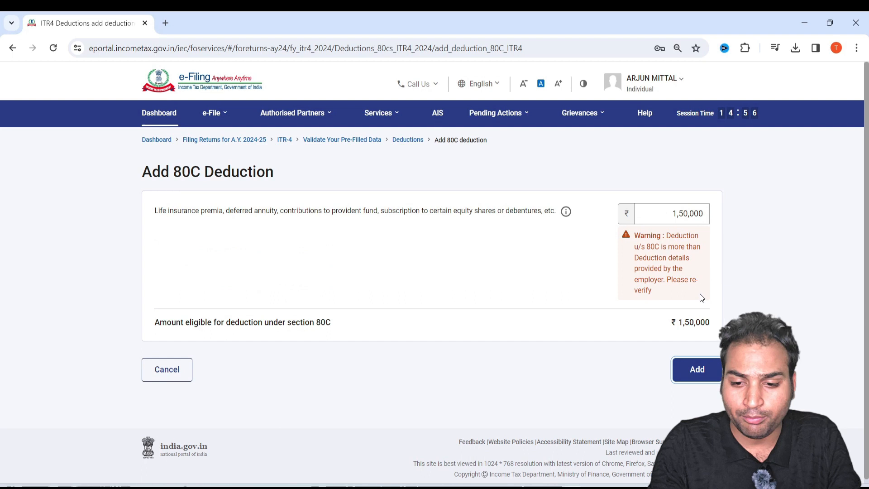
left_click(697, 370)
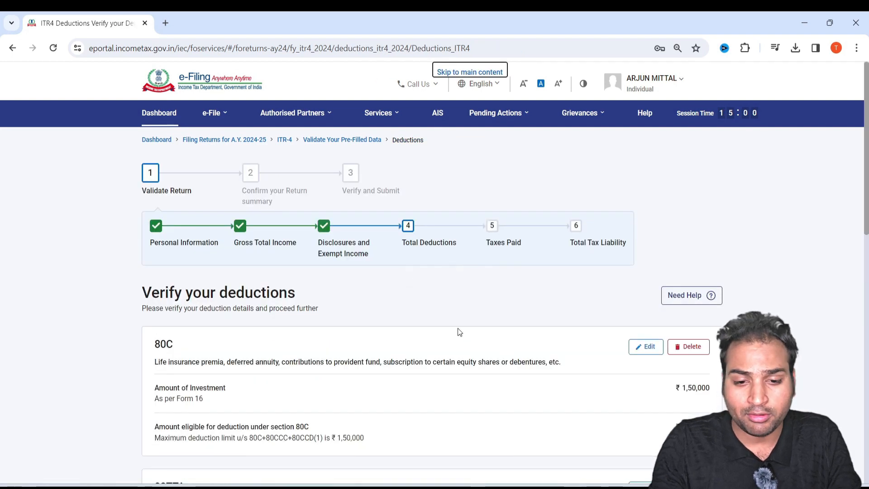
- Confirm the deductions and reopen Total Deductions from the return summary
scroll(461, 330, "down", 15)
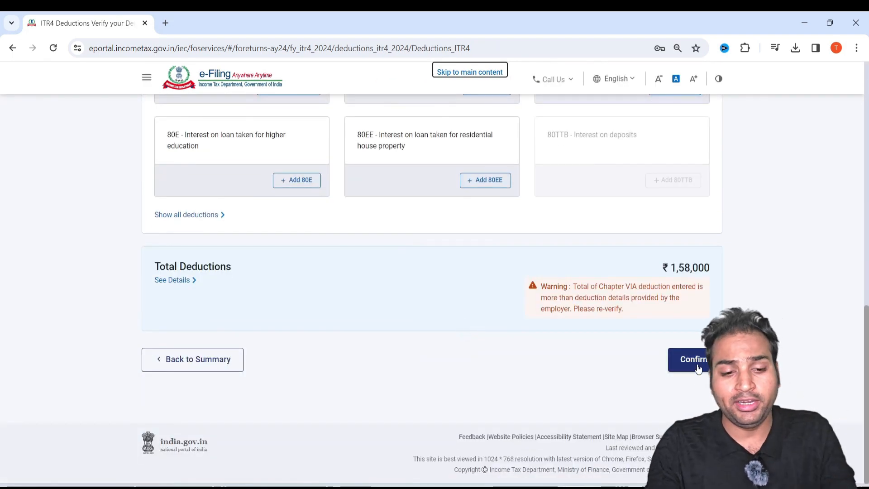
left_click(697, 368)
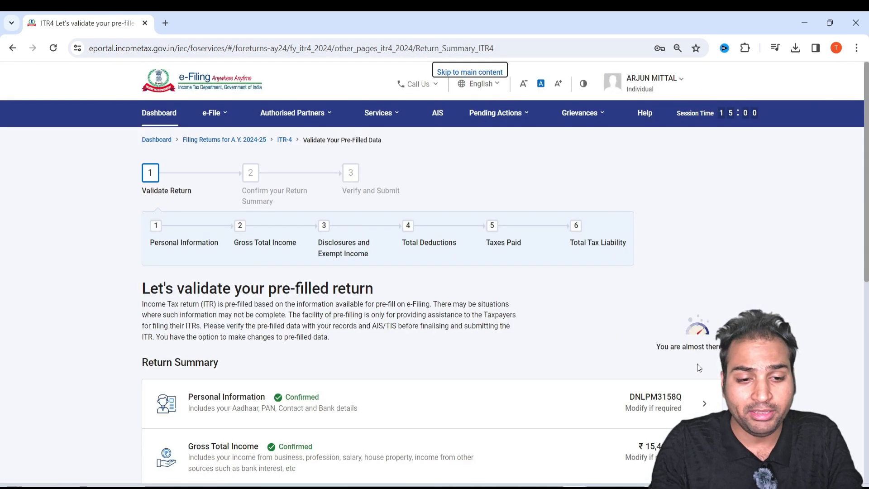
scroll(594, 388, "down", 8)
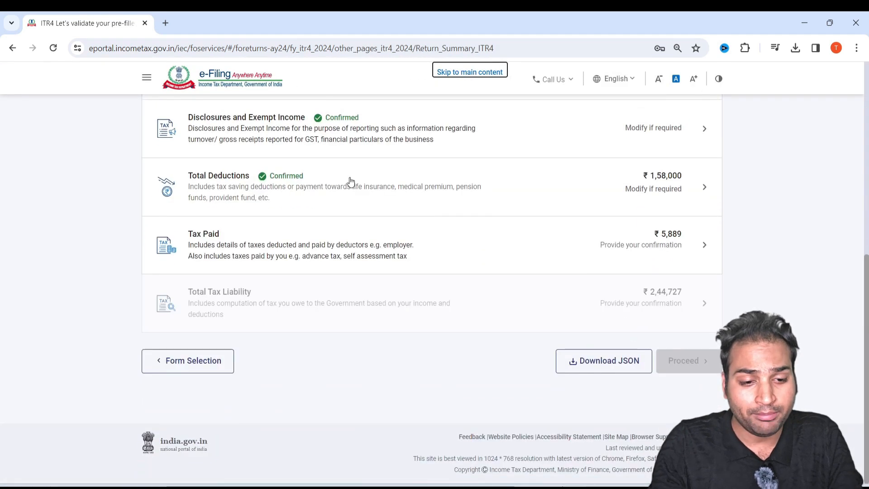
left_click(350, 181)
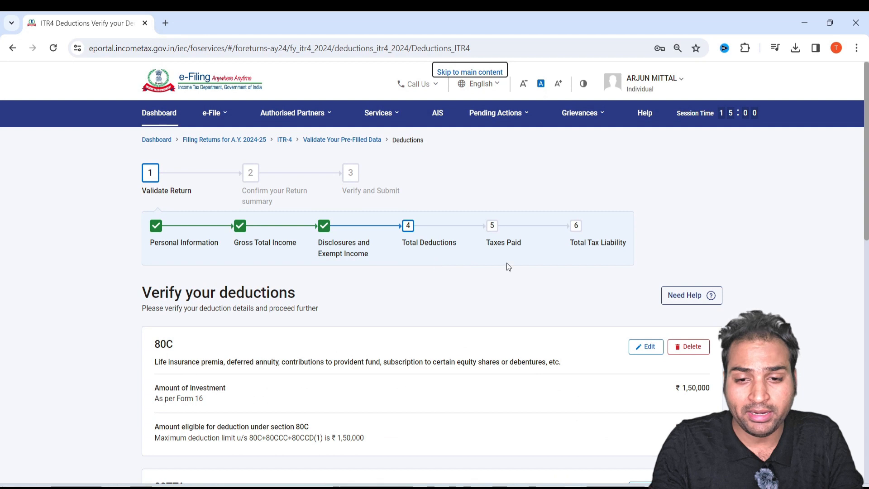
- Select the 80D health insurance premia deduction from the full deductions list and open its entry form
scroll(506, 267, "down", 10)
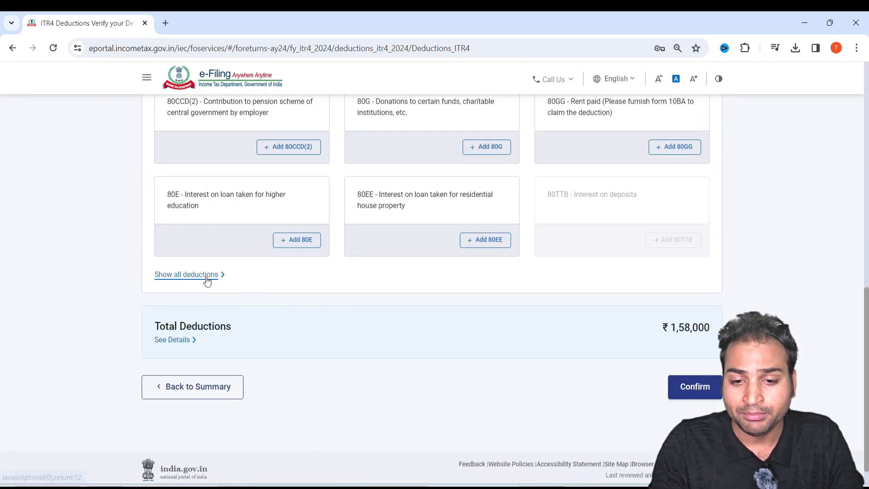
left_click(207, 281)
scroll(430, 308, "down", 3)
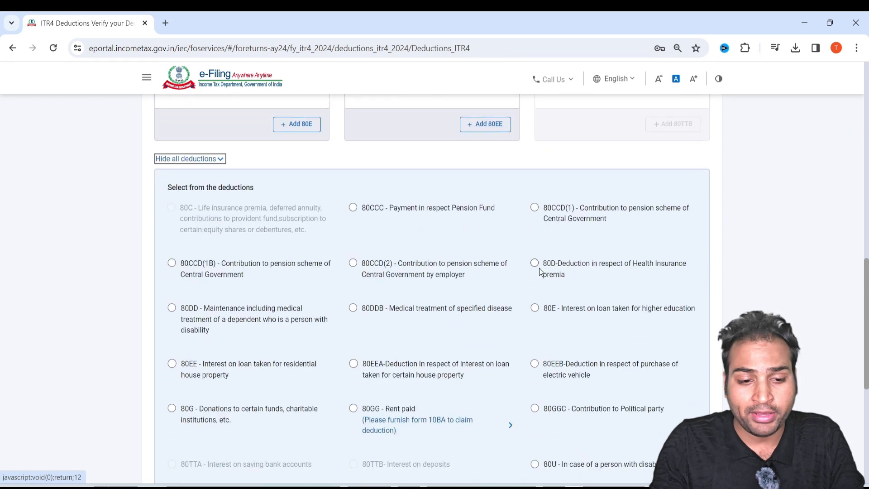
left_click_drag(584, 266, 638, 265)
scroll(568, 262, "down", 7)
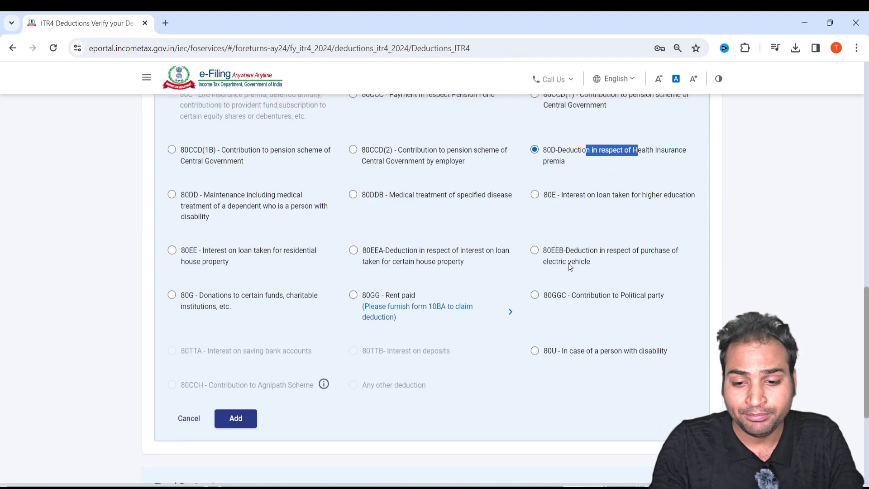
left_click(246, 234)
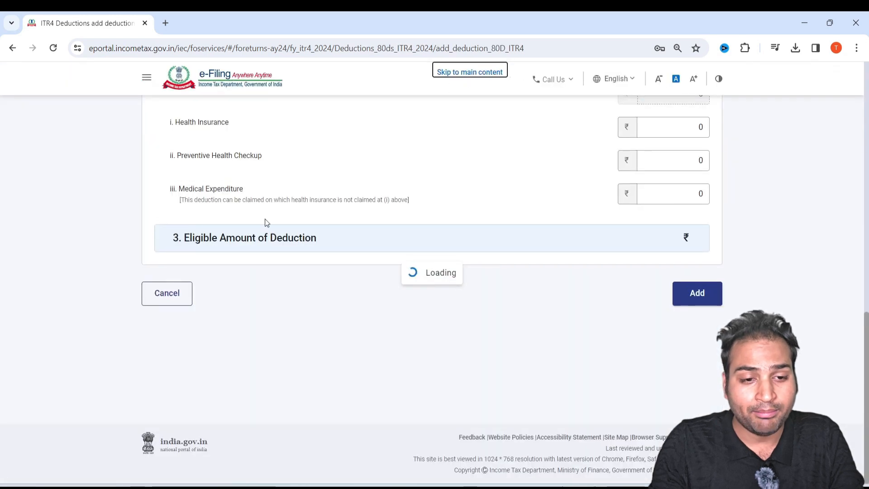
- Answer No to whether the individual or any family member excluding parents is a senior citizen
scroll(281, 165, "down", 3)
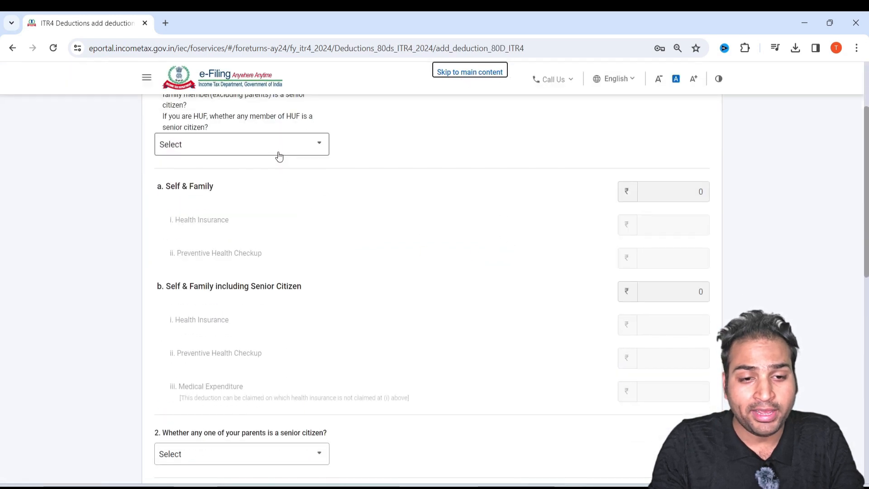
scroll(279, 155, "up", 2)
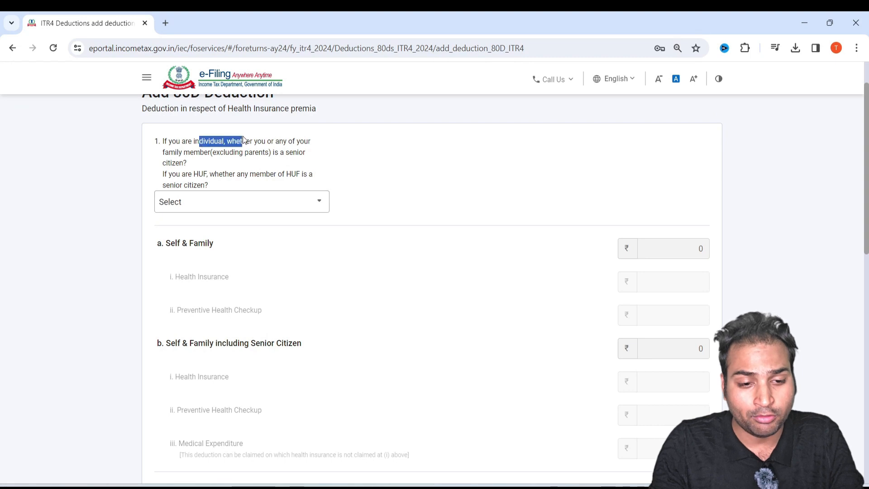
left_click(239, 203)
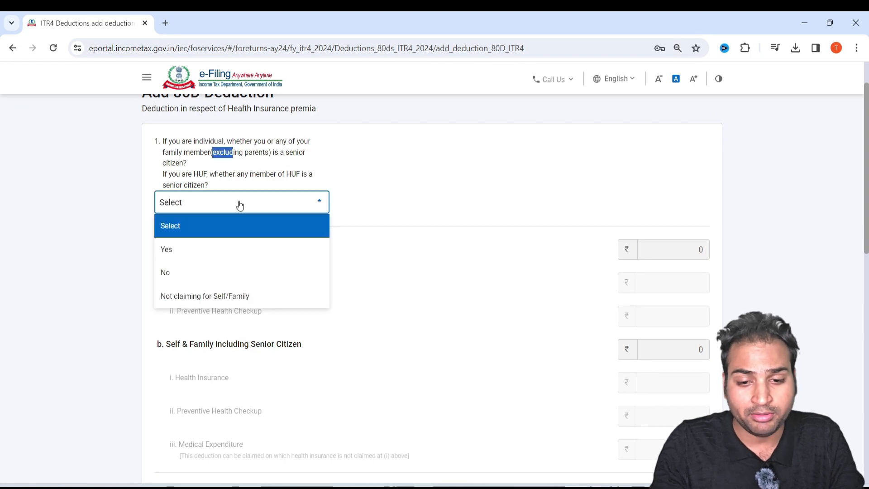
left_click(218, 280)
scroll(387, 282, "down", 3)
scroll(287, 200, "up", 4)
scroll(341, 283, "down", 3)
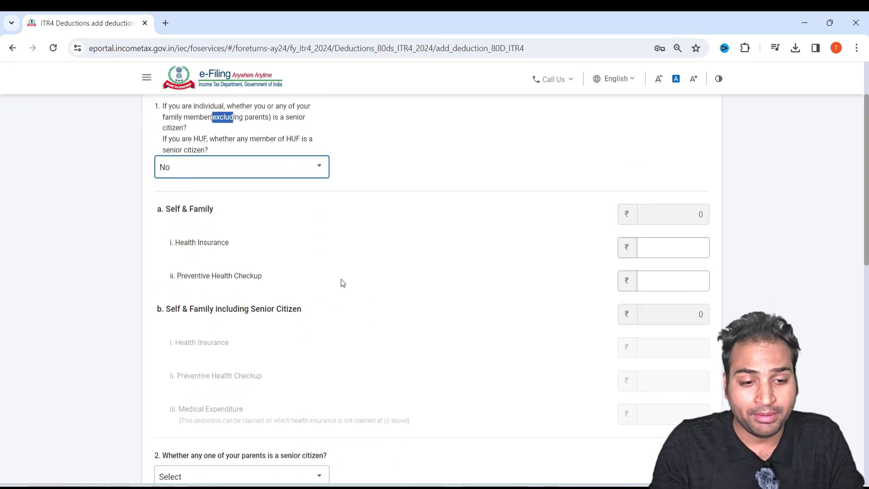
scroll(369, 226, "up", 1)
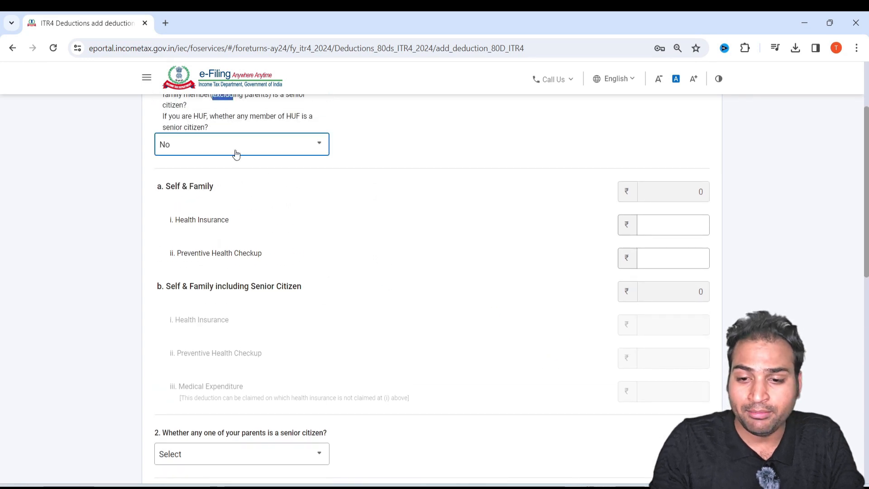
scroll(382, 236, "up", 1)
- Enter 25,000 for health insurance and 5,000 for preventive health checkup under Self & Family
left_click(656, 287)
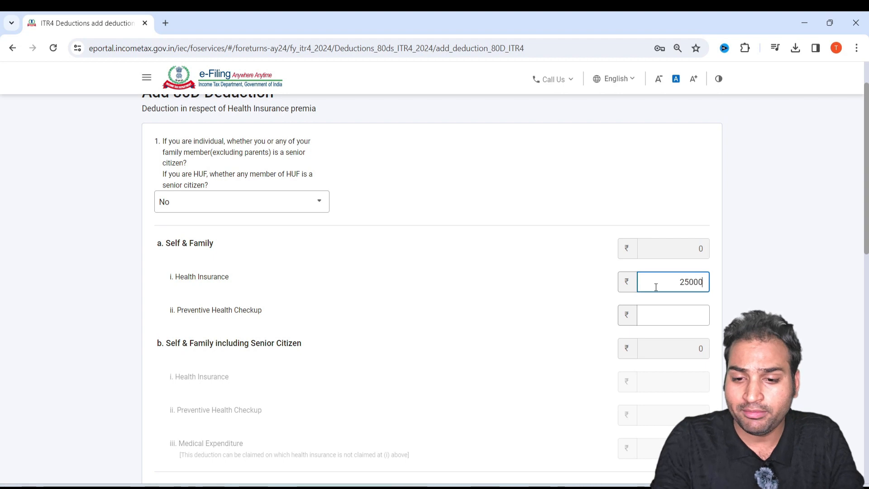
left_click(686, 321)
type("5000")
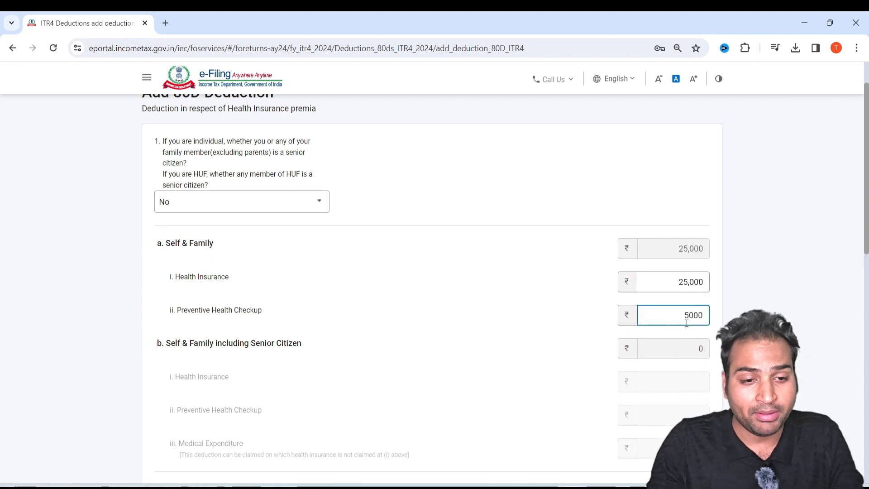
- Answer Yes to whether a parent is a senior citizen and enter 25,000 as the parents' health insurance
scroll(487, 409, "down", 7)
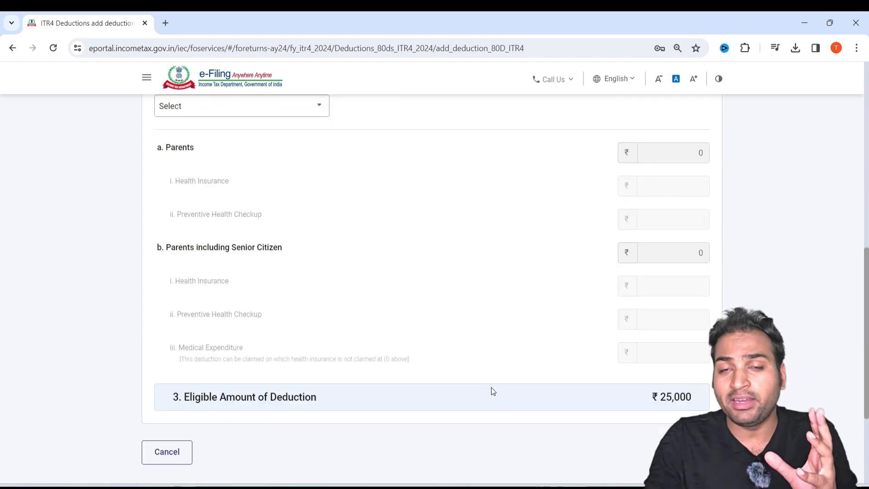
scroll(240, 207, "up", 2)
left_click(238, 226)
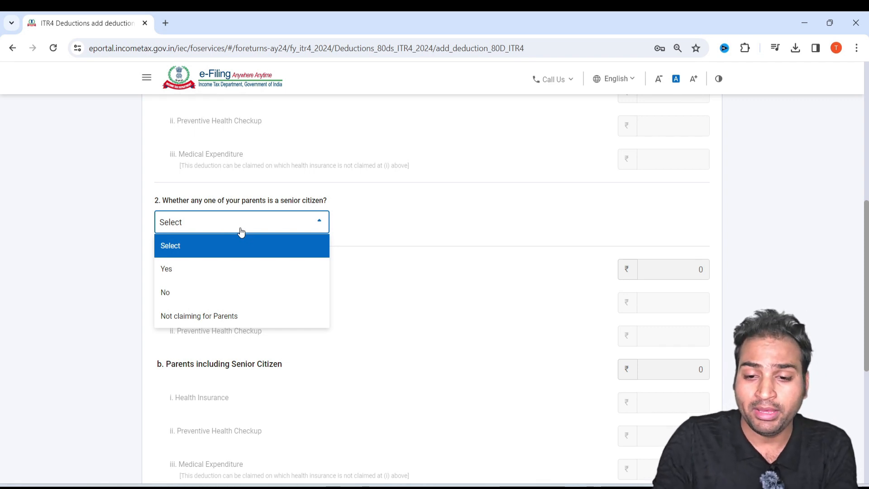
left_click(233, 269)
scroll(408, 262, "down", 4)
left_click(682, 226)
type("25000")
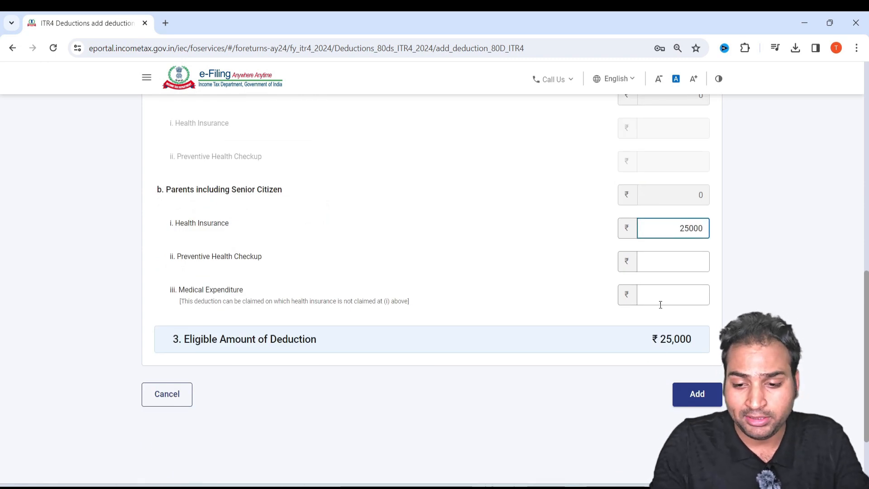
- Add the completed 80D deduction to the return and confirm the Total Deductions section
left_click(716, 405)
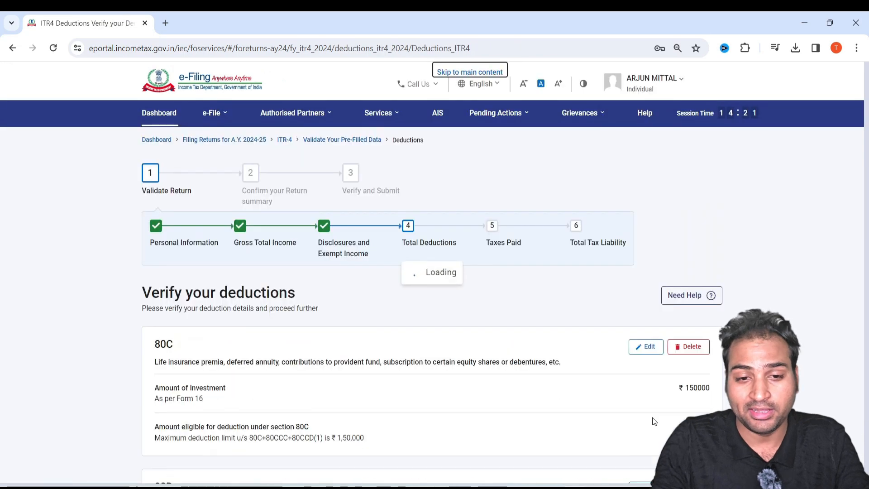
scroll(610, 352, "down", 15)
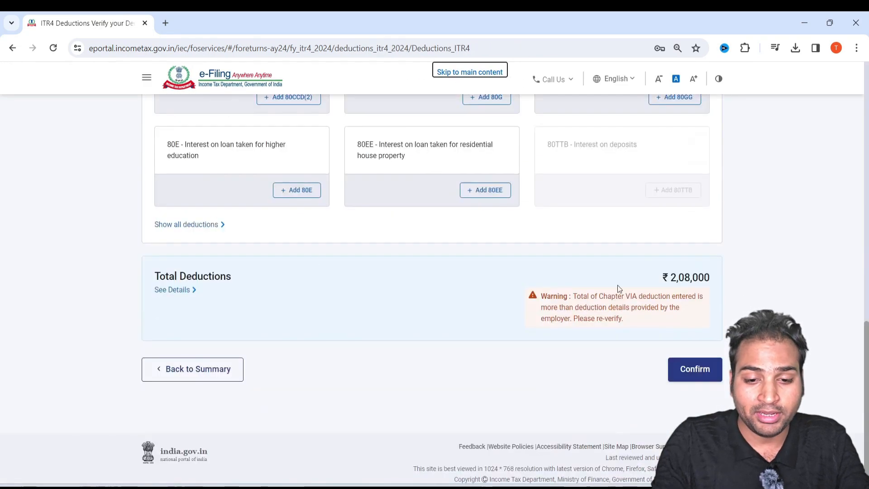
left_click(694, 369)
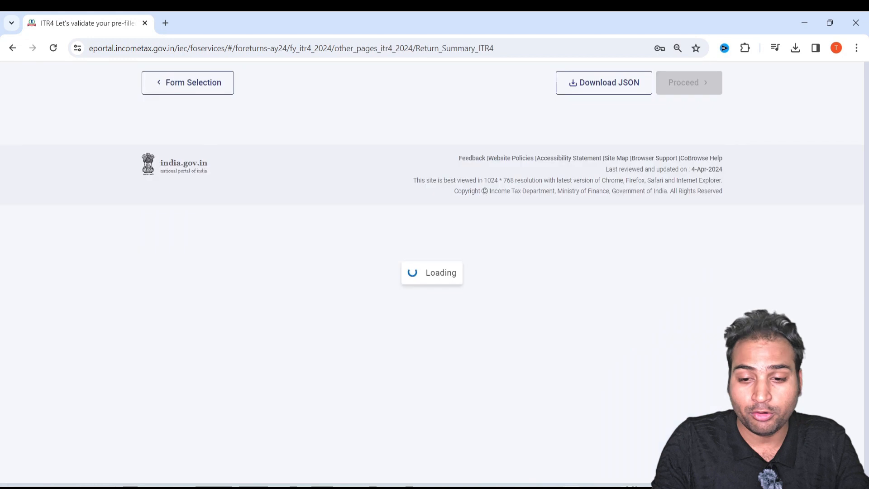
- Open the Tax Paid section from the return summary and confirm the taxes paid details
scroll(494, 345, "down", 5)
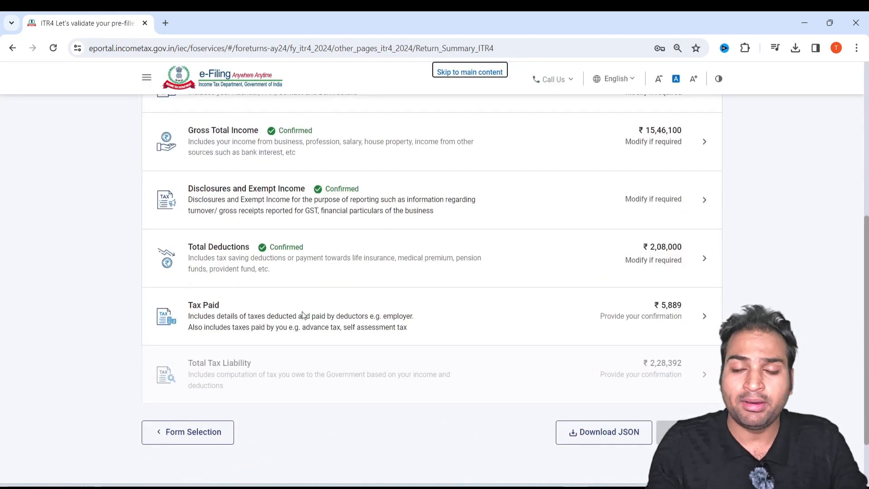
left_click(495, 327)
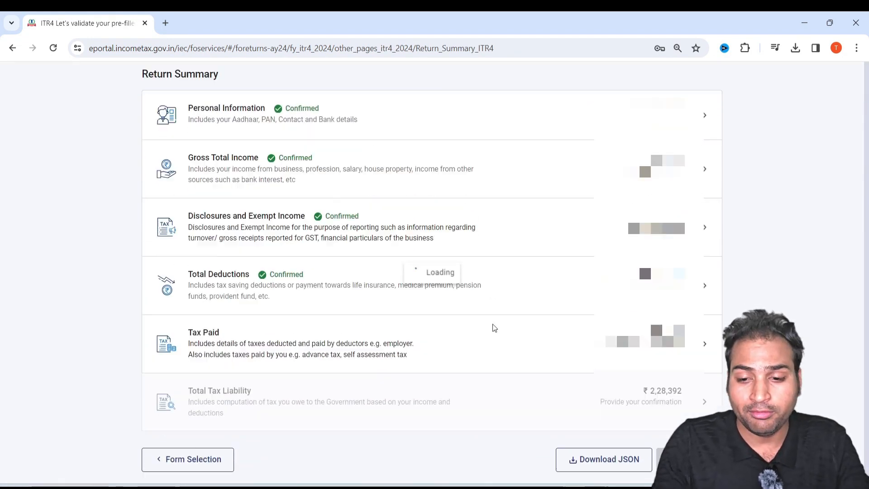
scroll(498, 323, "down", 5)
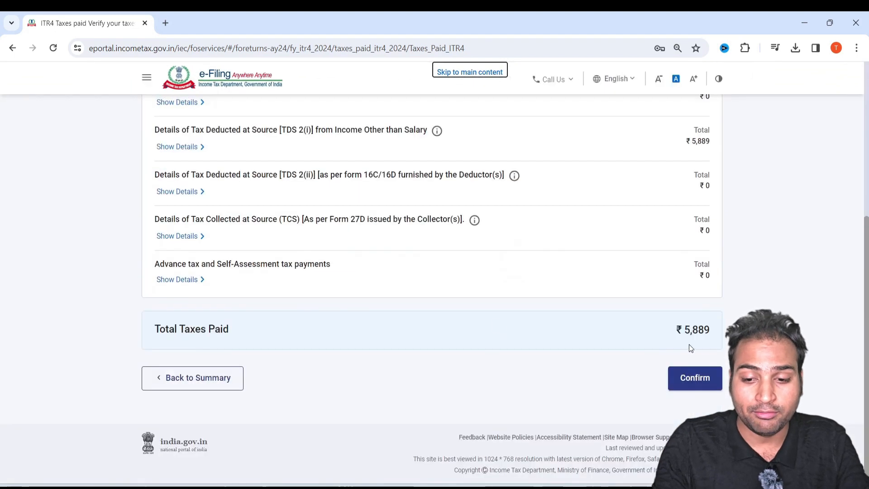
left_click(700, 384)
- Open the Total Tax Liability section, review the tax, fee and interest computation, and confirm it
scroll(227, 281, "down", 10)
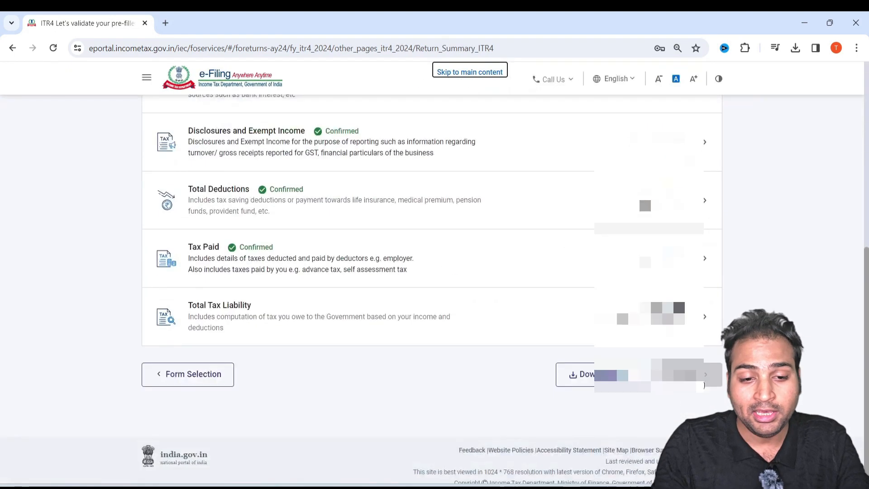
left_click(366, 291)
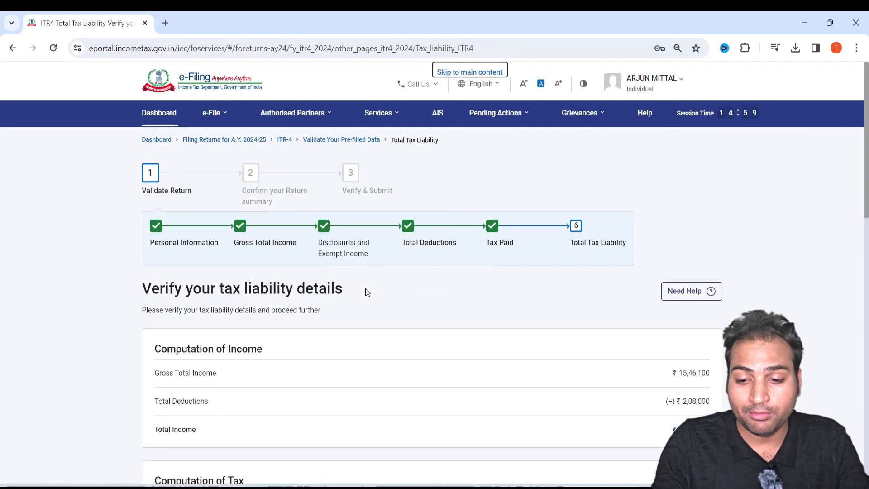
scroll(366, 288, "down", 10)
scroll(368, 288, "down", 5)
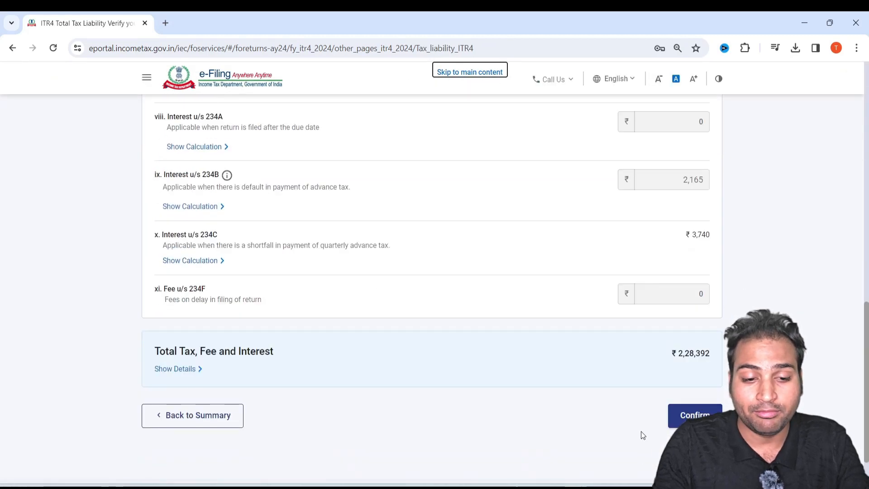
left_click(687, 415)
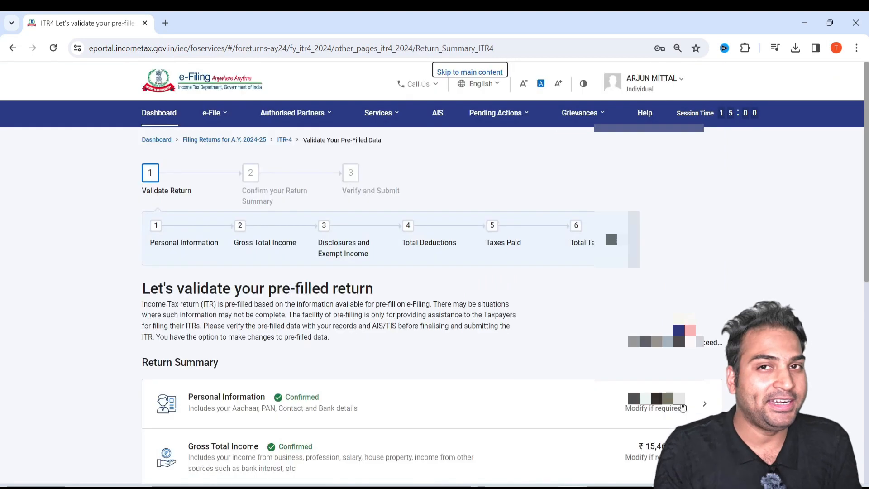
scroll(683, 407, "down", 8)
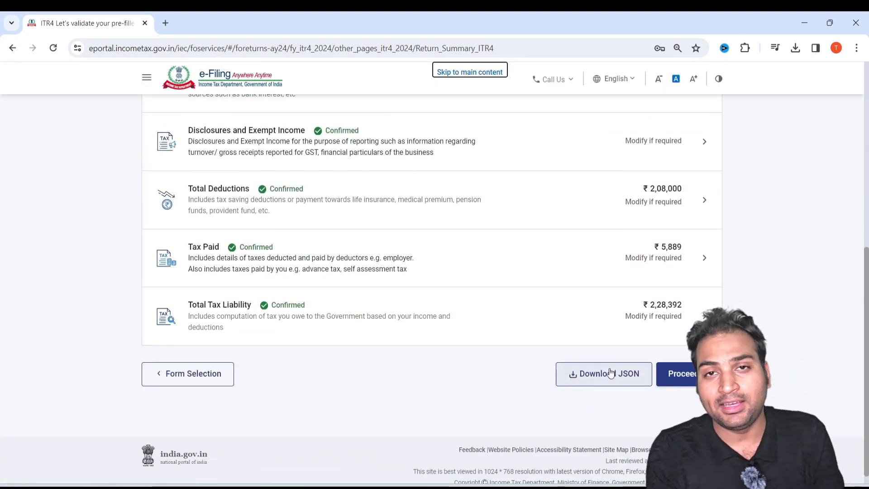